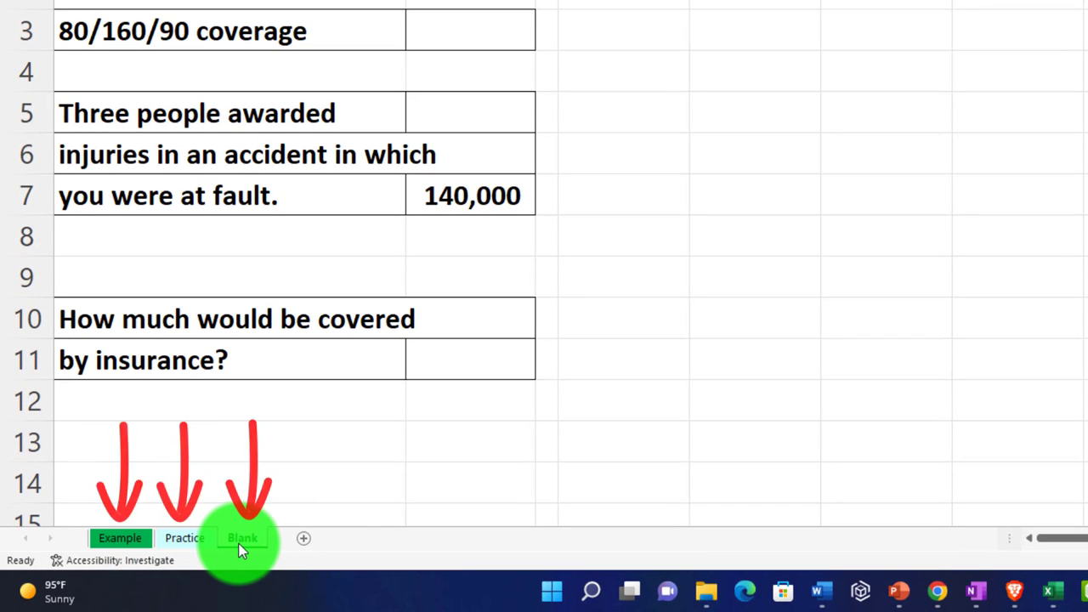
View the finished table on the Example sheet, then switch to the Practice sheet.
{"action": "left_click", "coordinate": [118, 544]}
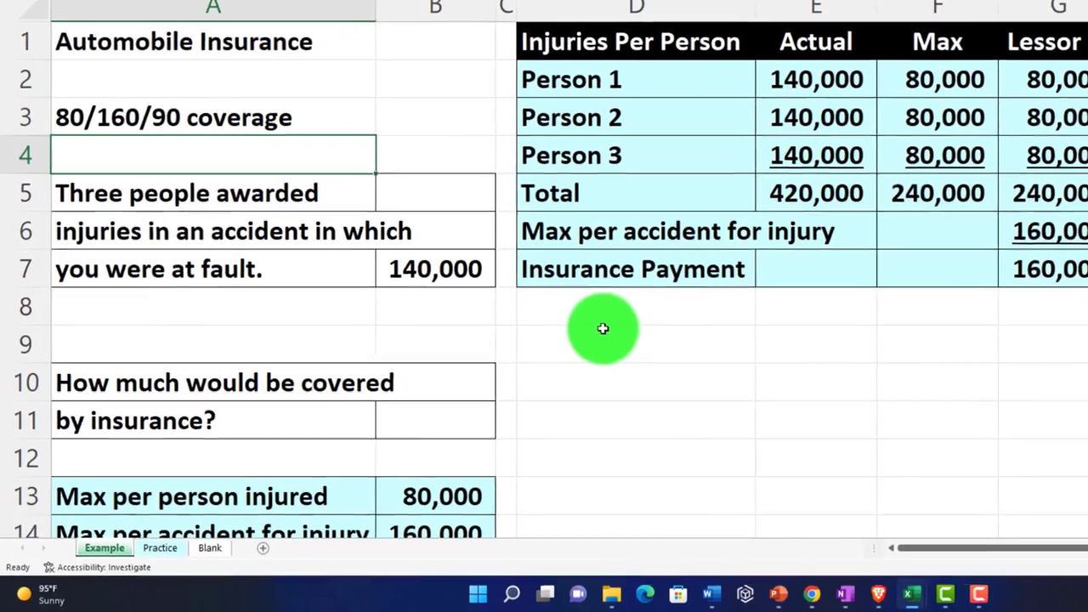
{"action": "left_click", "coordinate": [159, 547]}
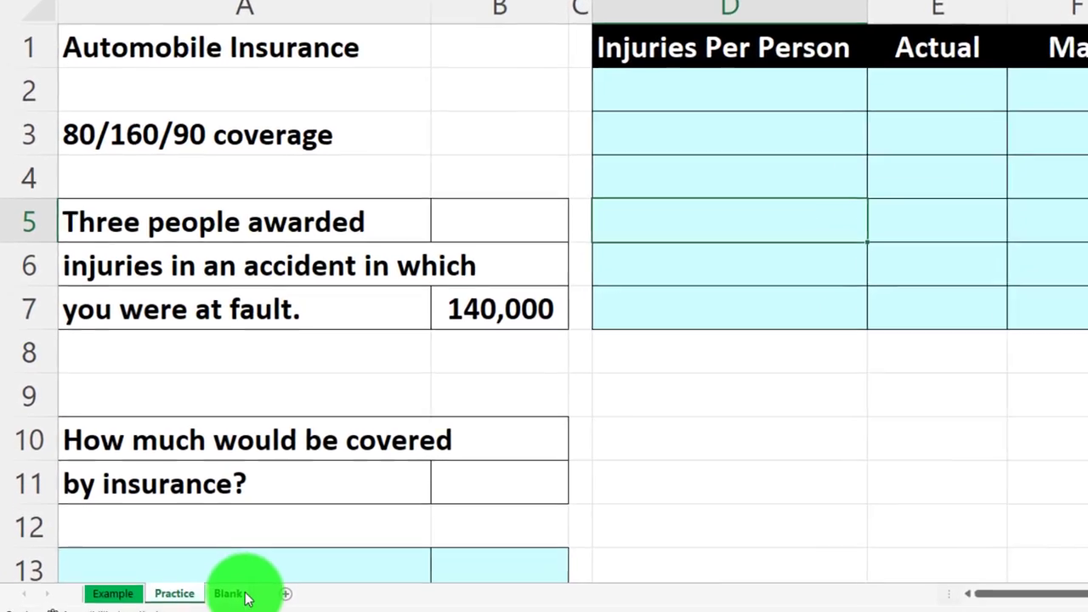
Open the Blank sheet, which holds only the insurance problem and the 140,000 award.
{"action": "left_click", "coordinate": [192, 611]}
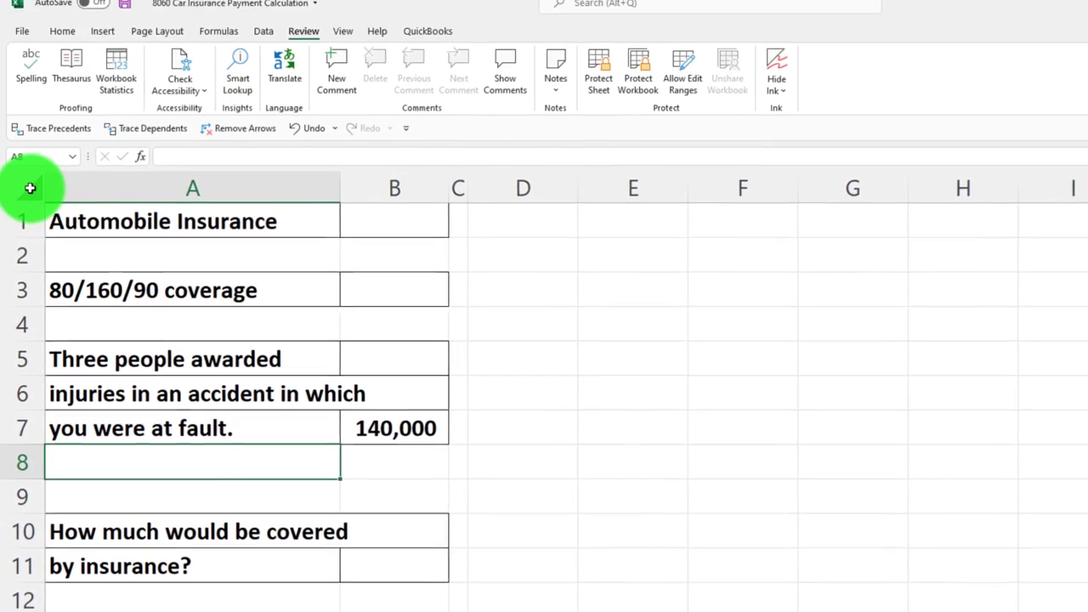
{"action": "left_click", "coordinate": [25, 100]}
{"action": "right_click", "coordinate": [553, 347]}
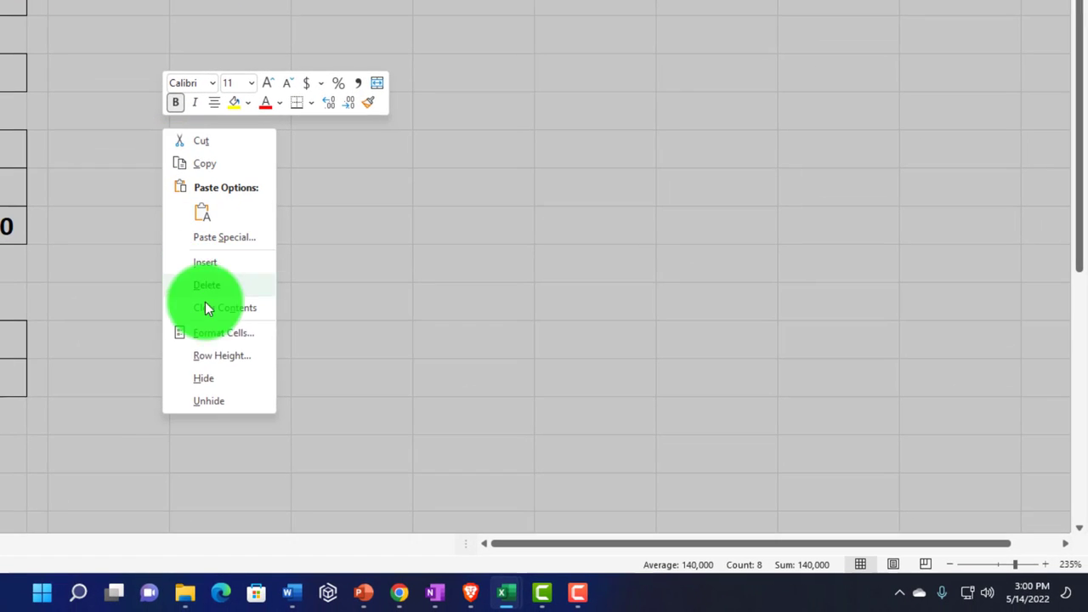
{"action": "left_click", "coordinate": [210, 334]}
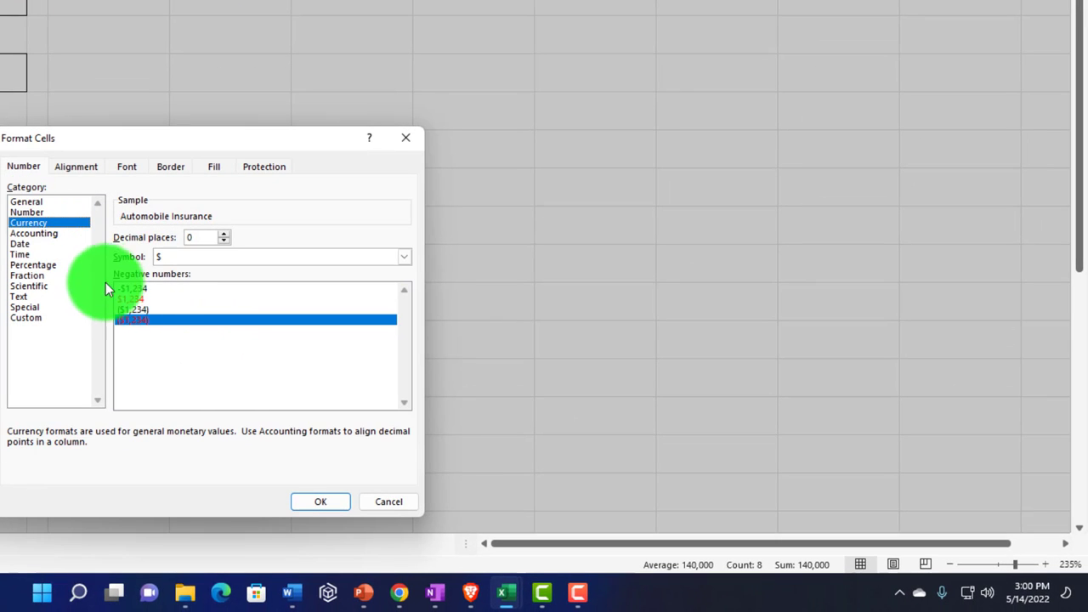
{"action": "left_click", "coordinate": [234, 255]}
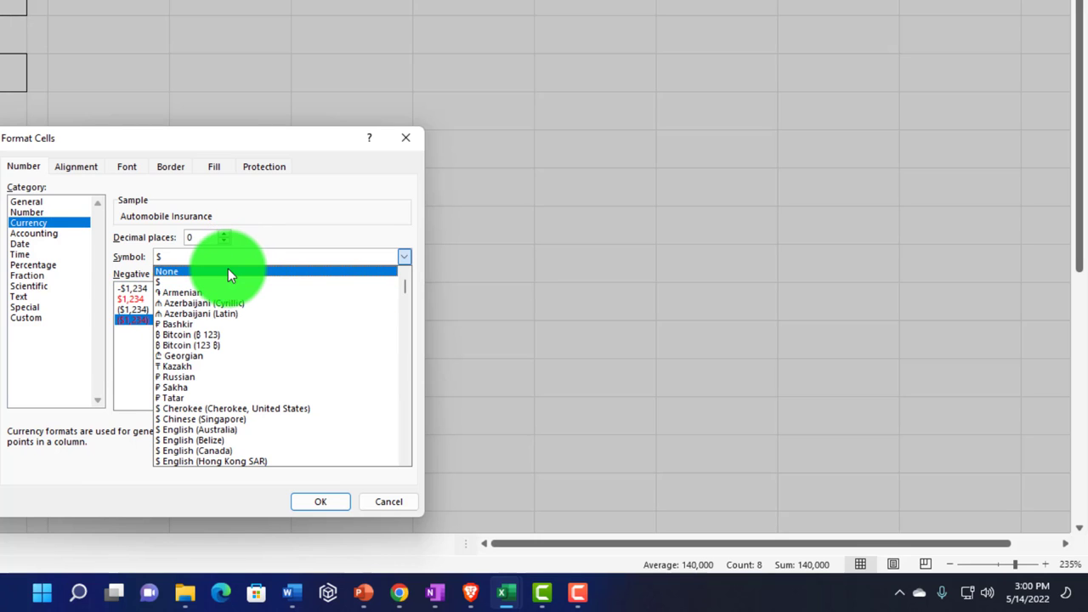
{"action": "left_click", "coordinate": [228, 267]}
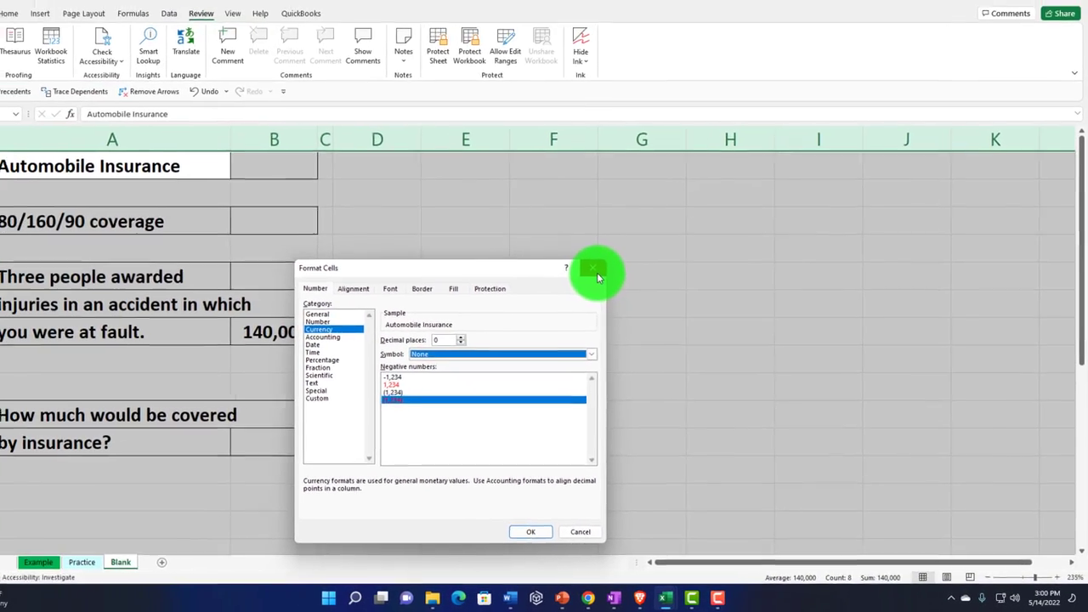
{"action": "left_click", "coordinate": [596, 274]}
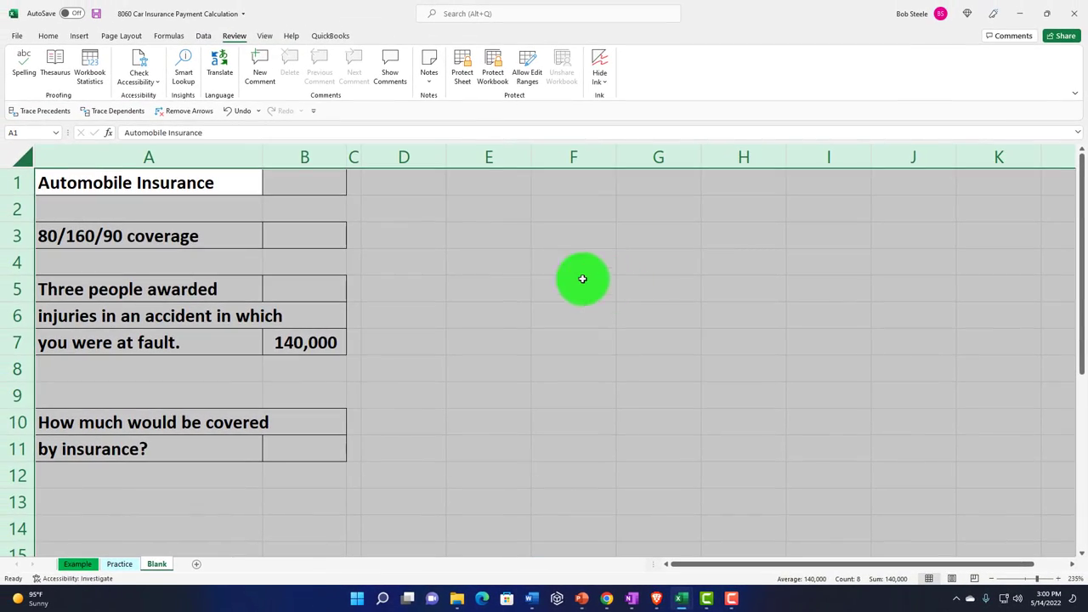
{"action": "left_click", "coordinate": [261, 231]}
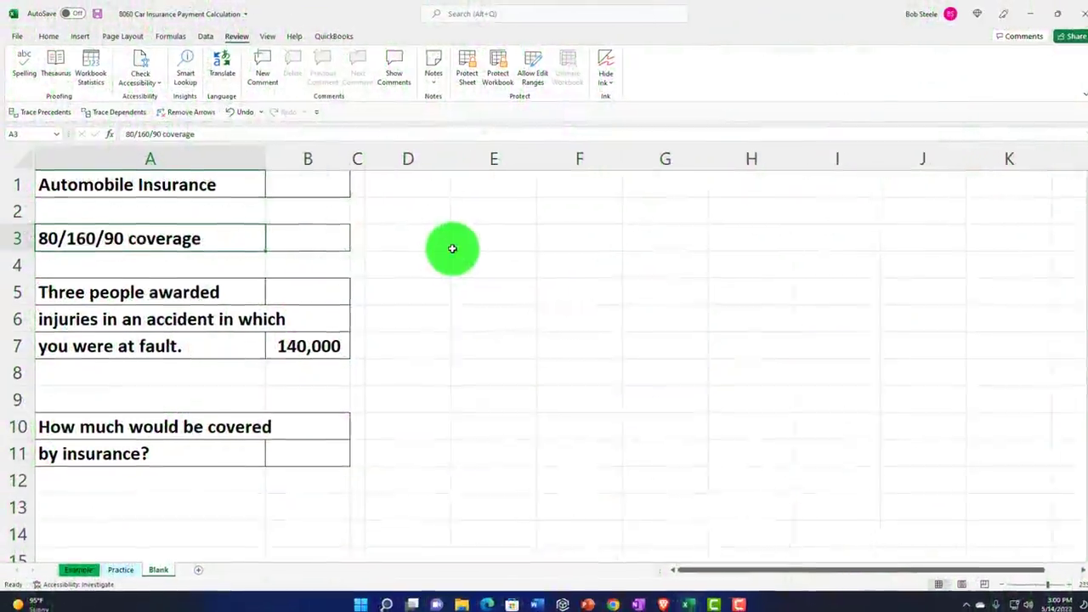
{"action": "key", "text": "Down"}
{"action": "key", "text": "Down"}
{"action": "key", "text": "Down"}
{"action": "key", "text": "Down"}
{"action": "key", "text": "Right"}
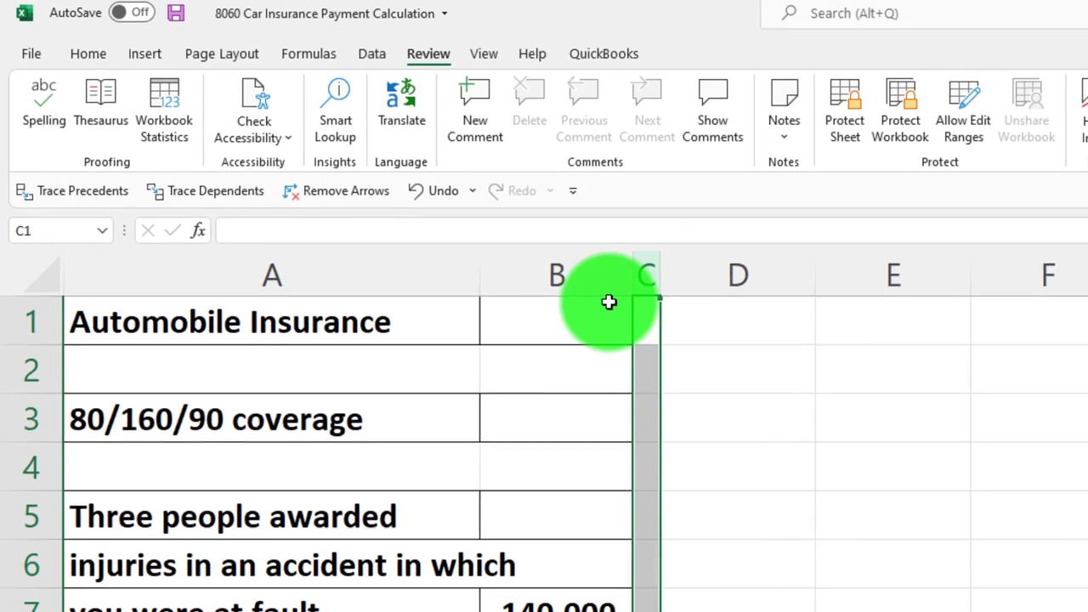
{"action": "left_click", "coordinate": [635, 336]}
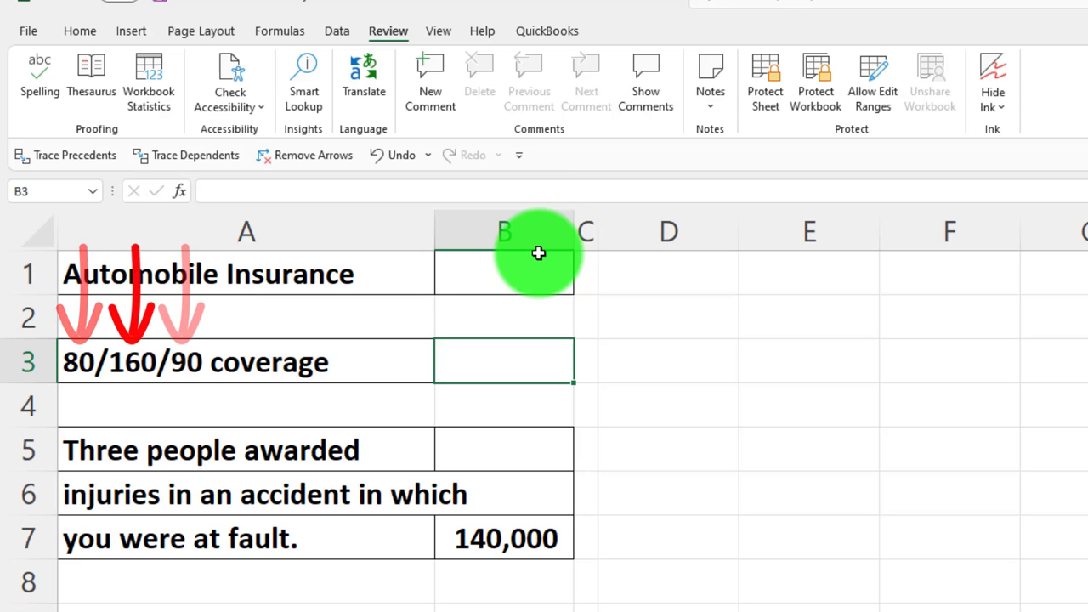
{"action": "key", "text": "Down"}
{"action": "key", "text": "Down"}
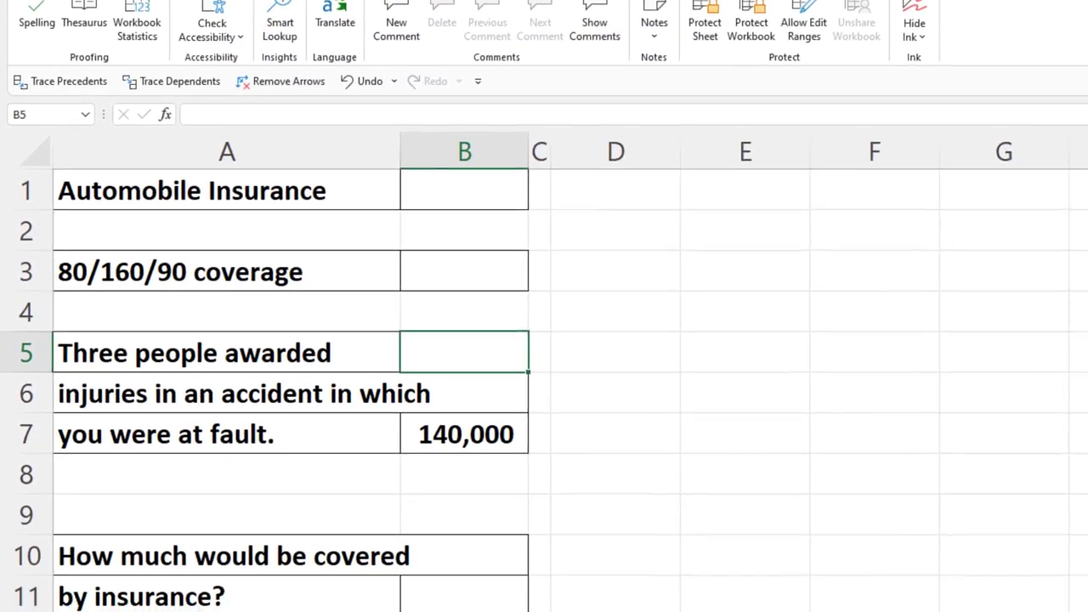
Enter the per-person limit 80,000 and per-accident injury limit 160,000 in rows 13–14.
{"action": "left_click", "coordinate": [170, 535]}
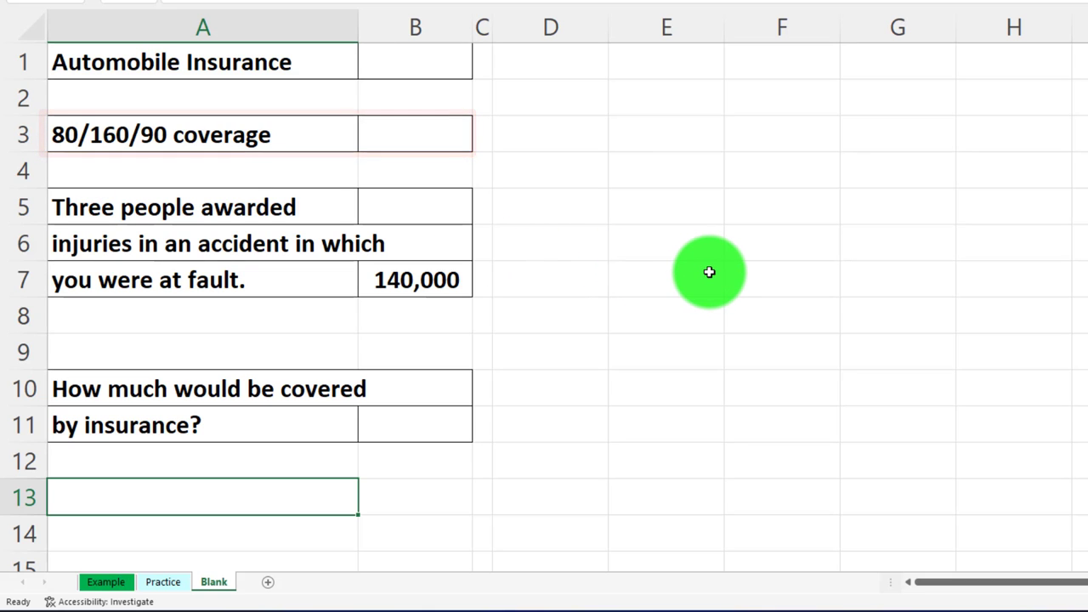
{"action": "type", "text": "Mas"}
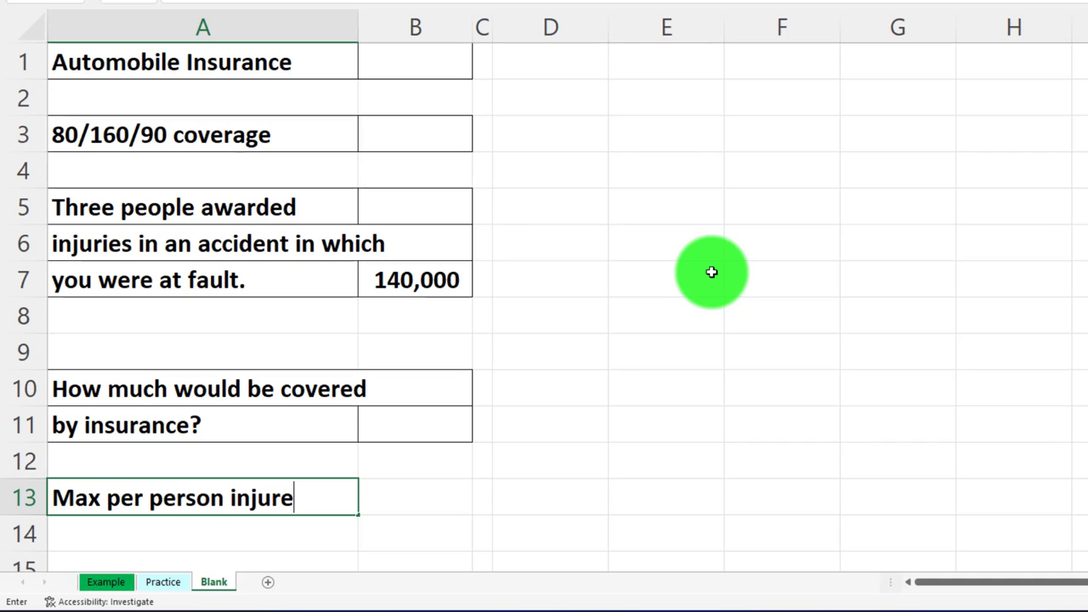
{"action": "key", "text": "Tab"}
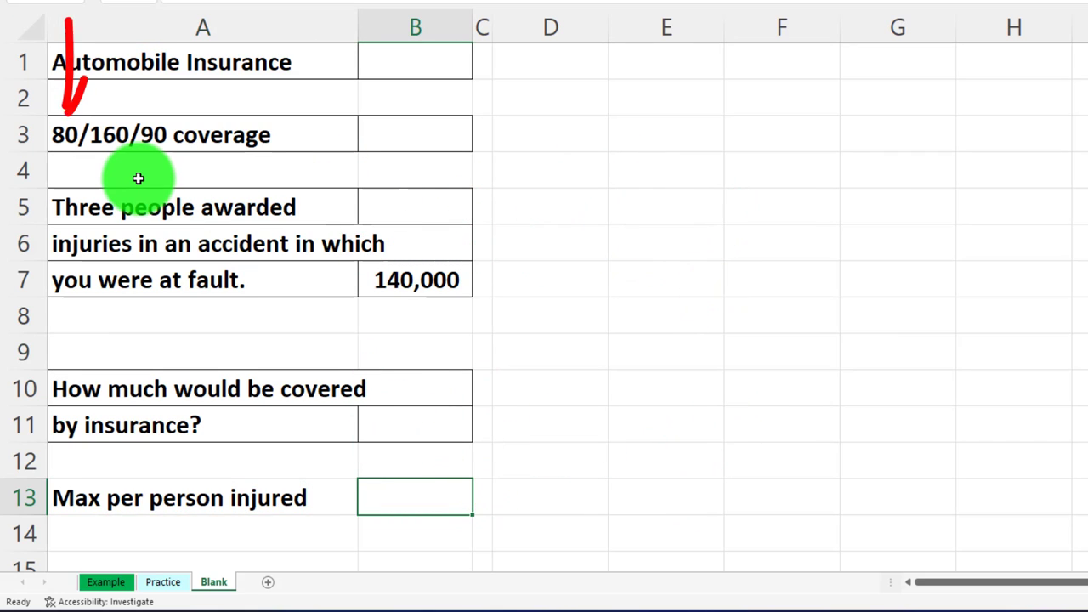
{"action": "type", "text": "80,0"}
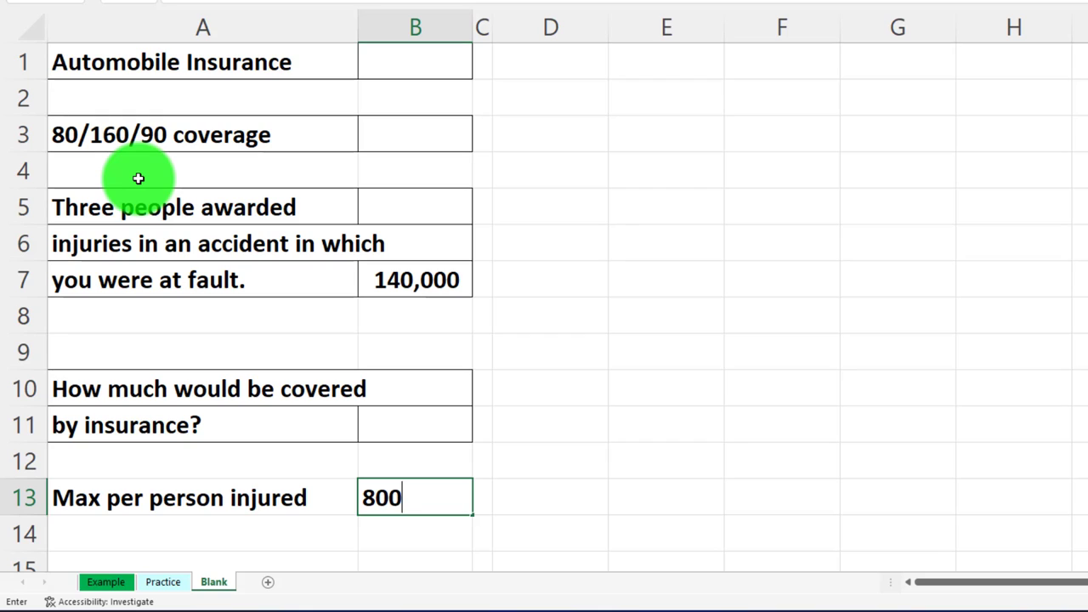
{"action": "type", "text": "00"}
{"action": "key", "text": "Return"}
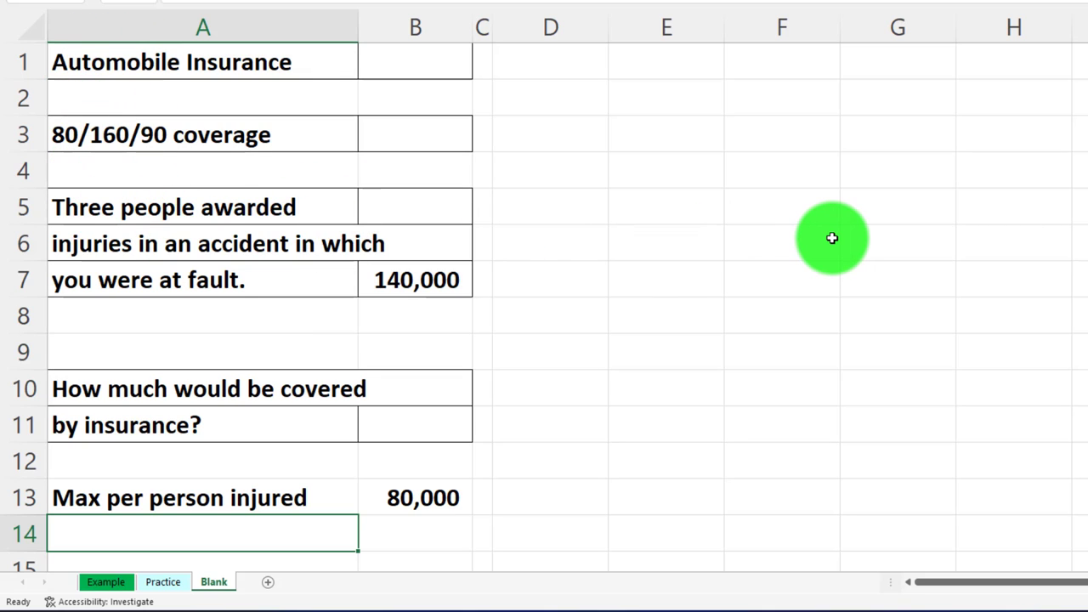
{"action": "type", "text": "Max per accident for injury"}
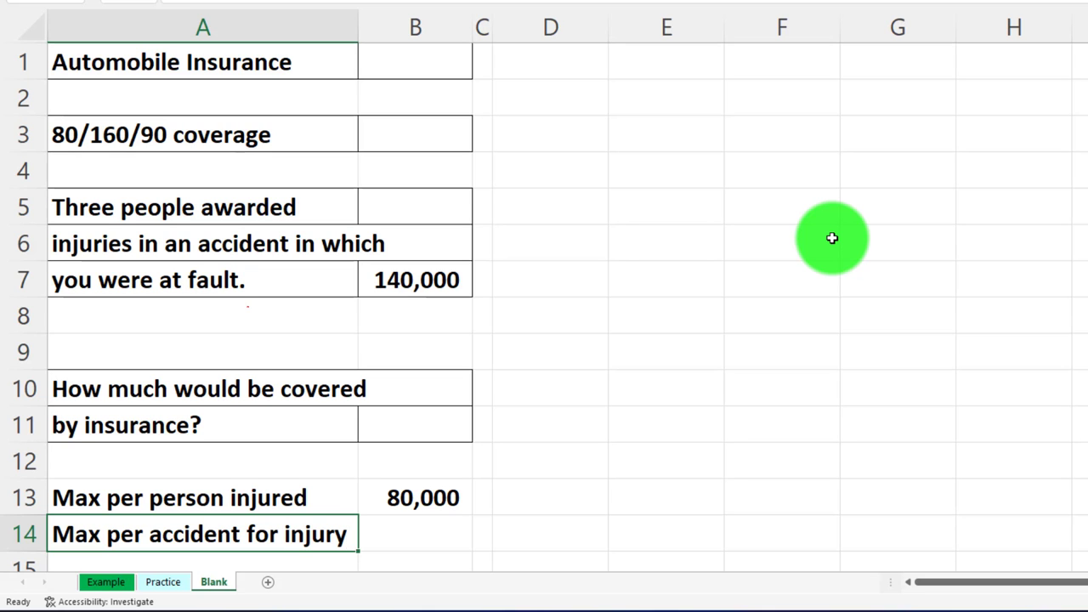
{"action": "key", "text": "Return"}
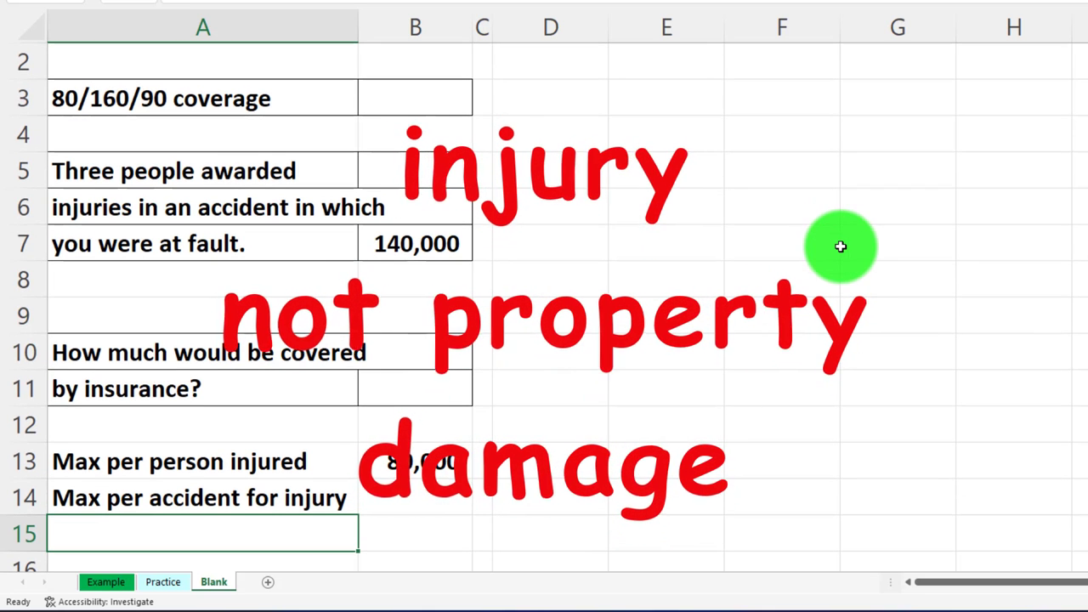
{"action": "left_click", "coordinate": [400, 498]}
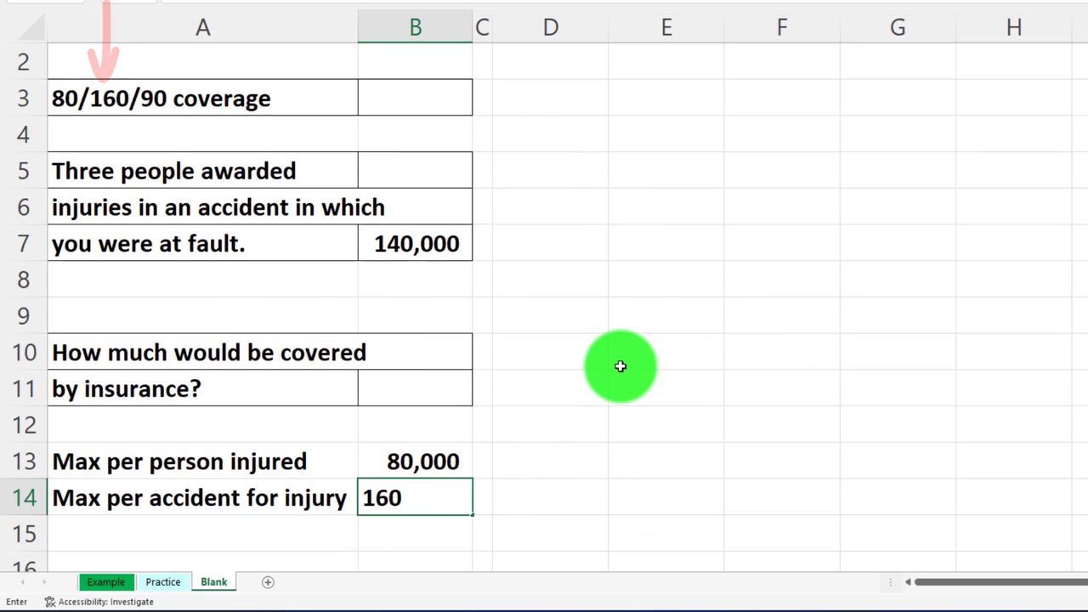
{"action": "key", "text": "Return"}
Add the 'Property damage liability' label with 90000 in row 15.
{"action": "key", "text": "Left"}
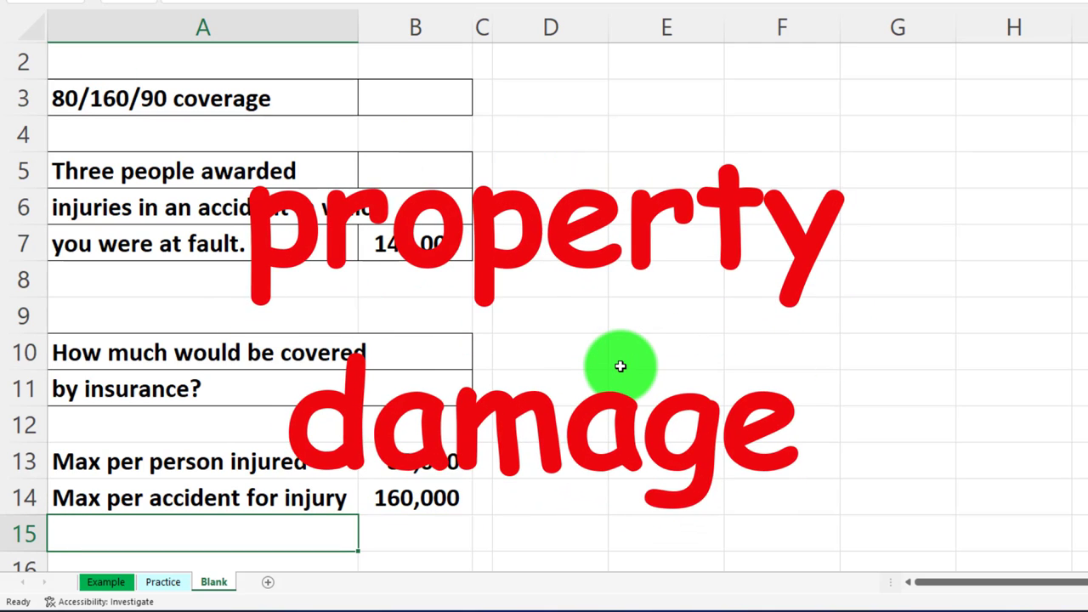
{"action": "type", "text": "Propert dama"}
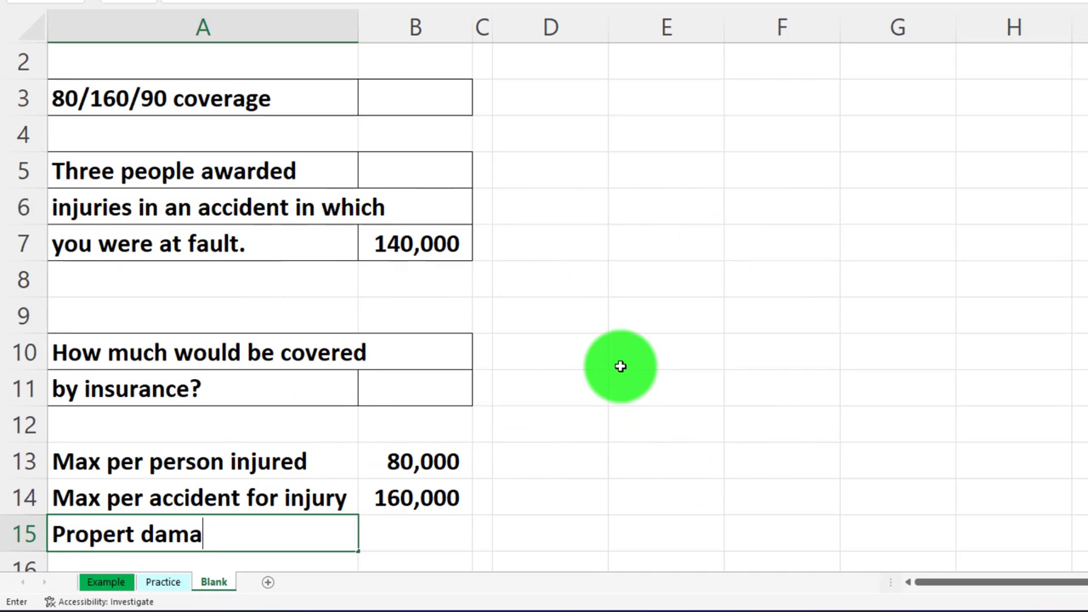
{"action": "type", "text": "ge liability"}
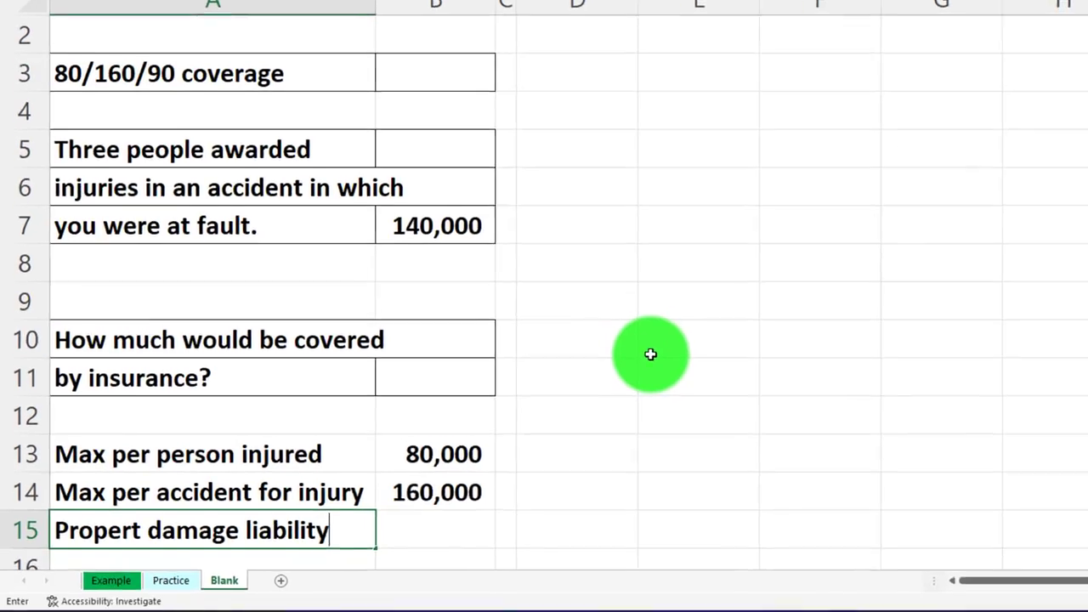
{"action": "key", "text": "Tab"}
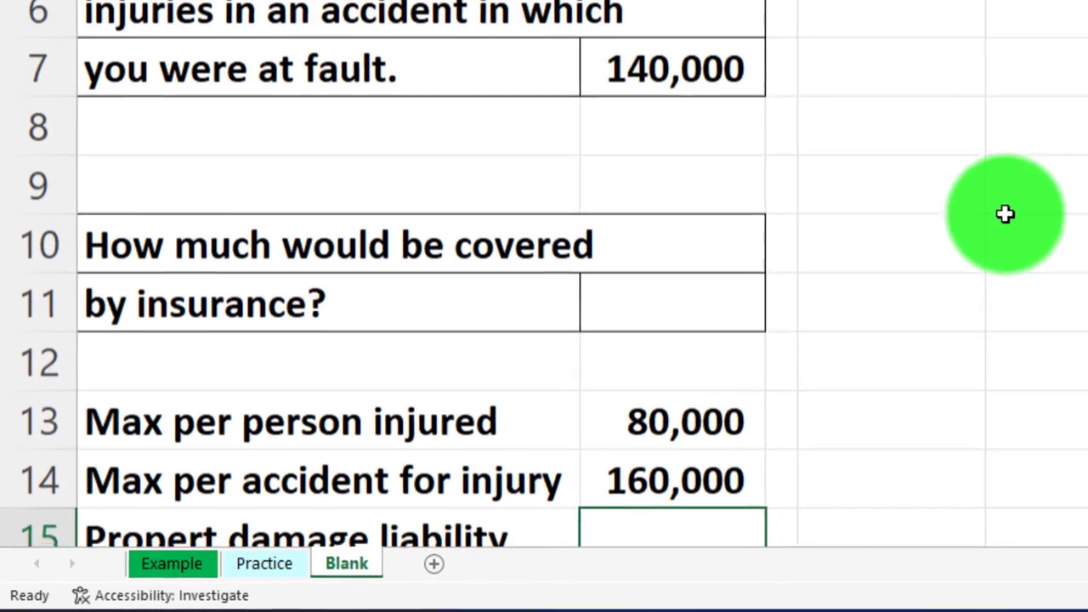
{"action": "scroll", "coordinate": [510, 97], "scroll_direction": "down", "scroll_amount": 1}
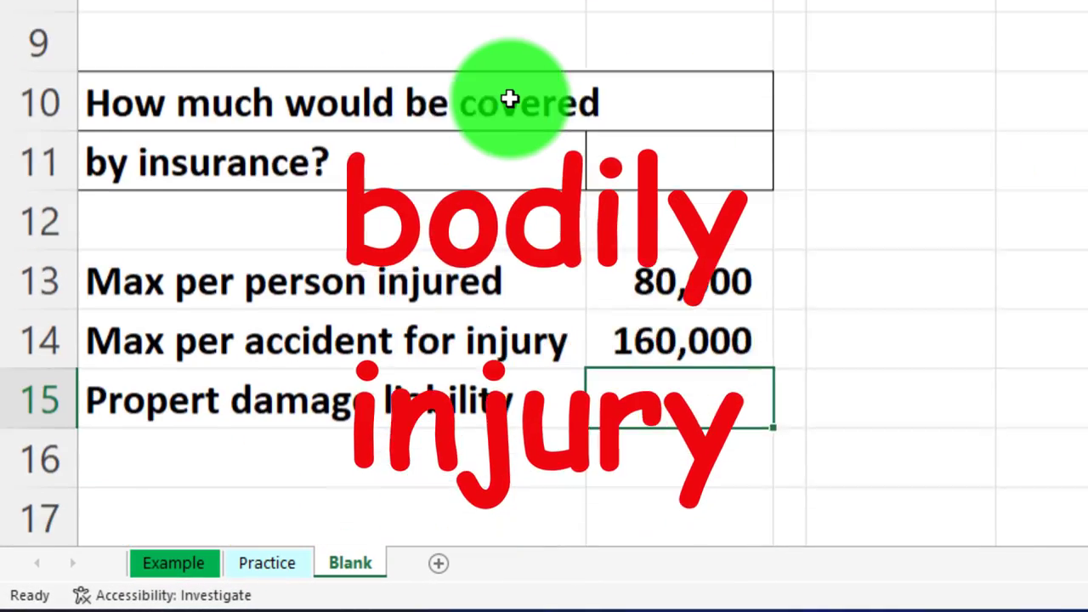
{"action": "type", "text": "90000"}
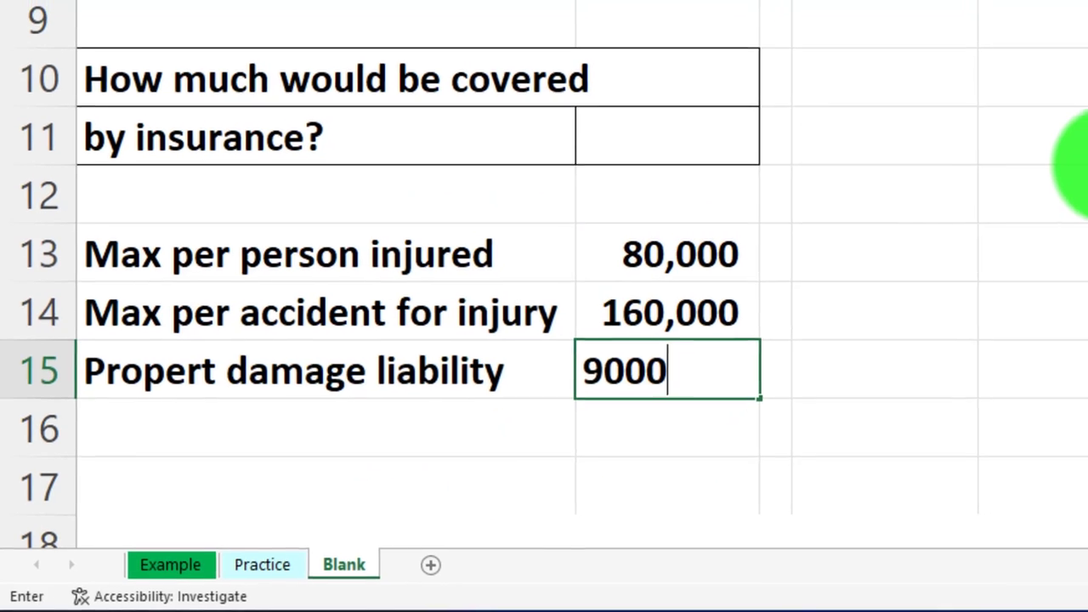
{"action": "key", "text": "Return"}
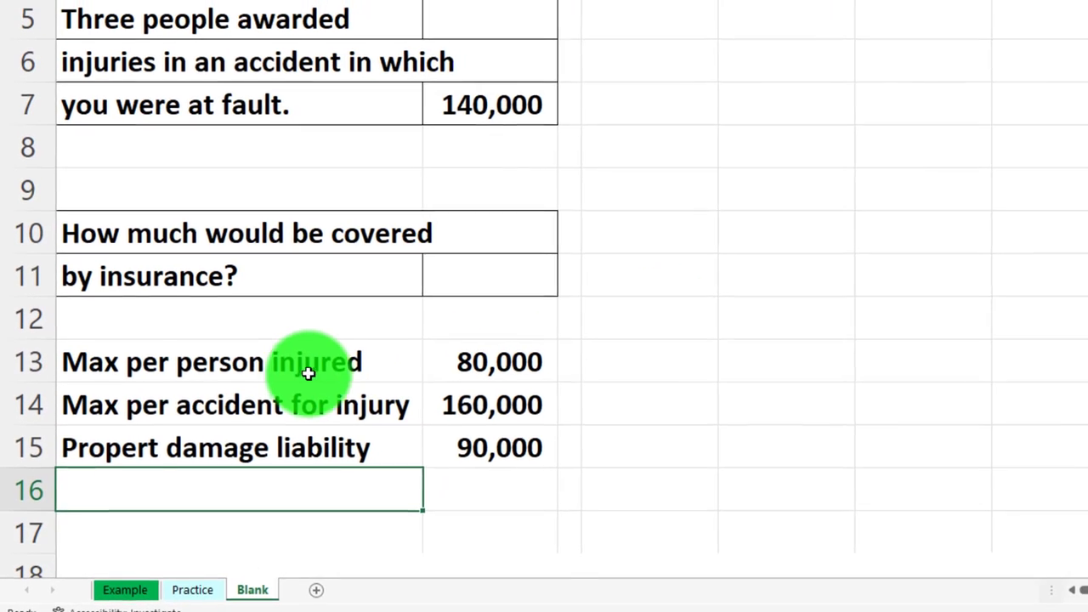
Give the limits A13:B15 borders on every cell and a light cyan fill.
{"action": "left_click_drag", "start_coordinate": [343, 312], "coordinate": [549, 387]}
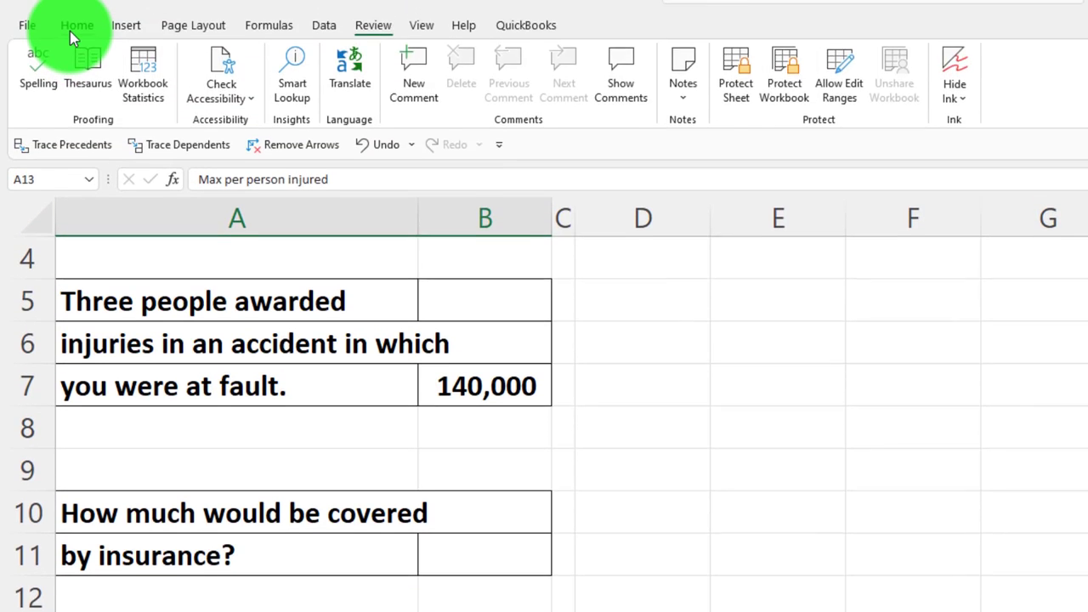
{"action": "left_click", "coordinate": [71, 28]}
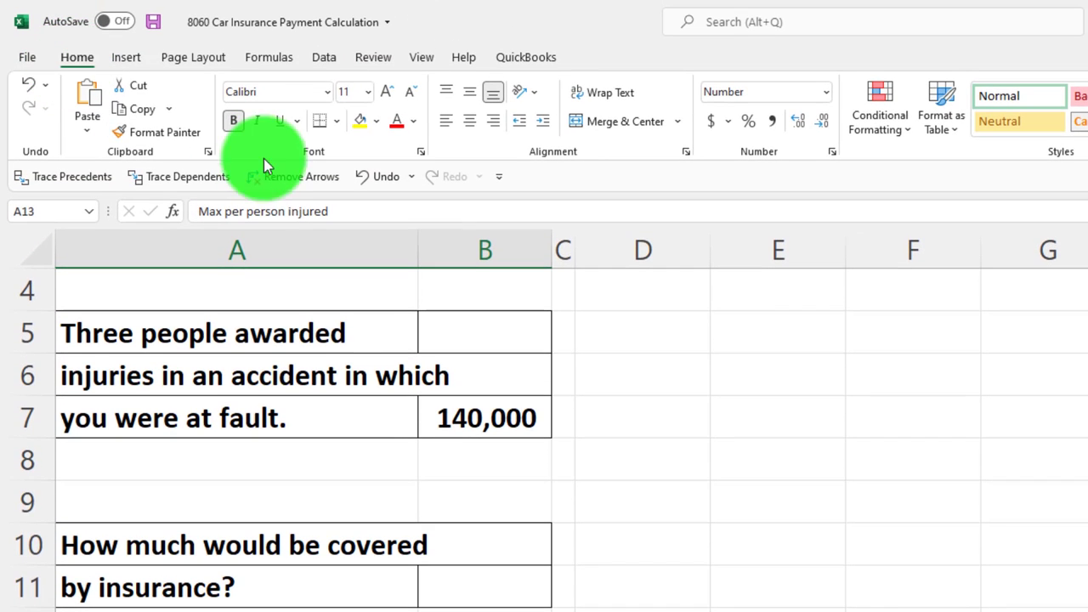
{"action": "left_click", "coordinate": [337, 123]}
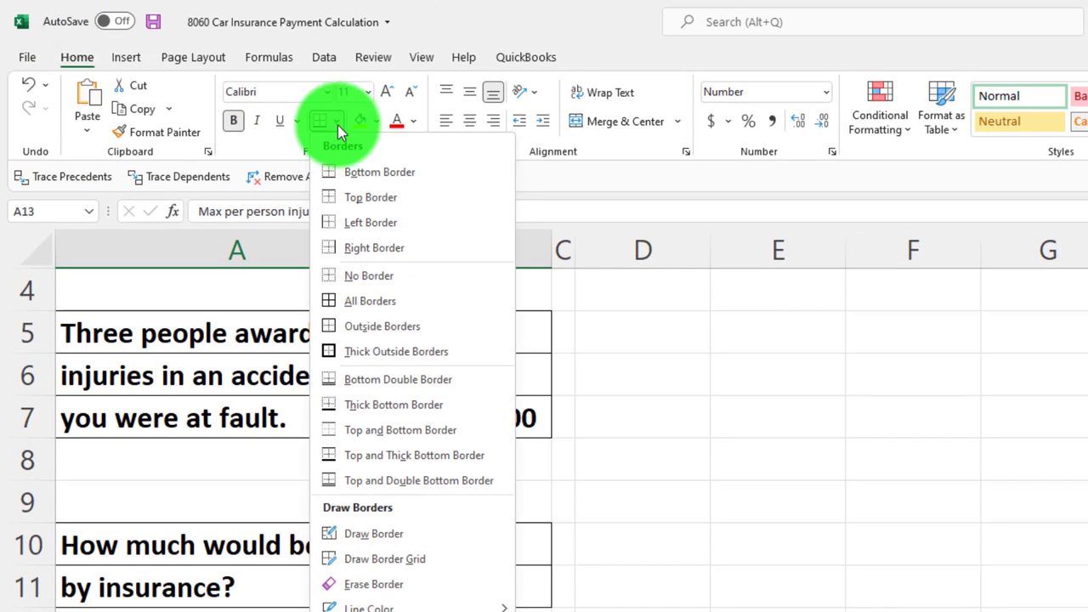
{"action": "left_click", "coordinate": [348, 299]}
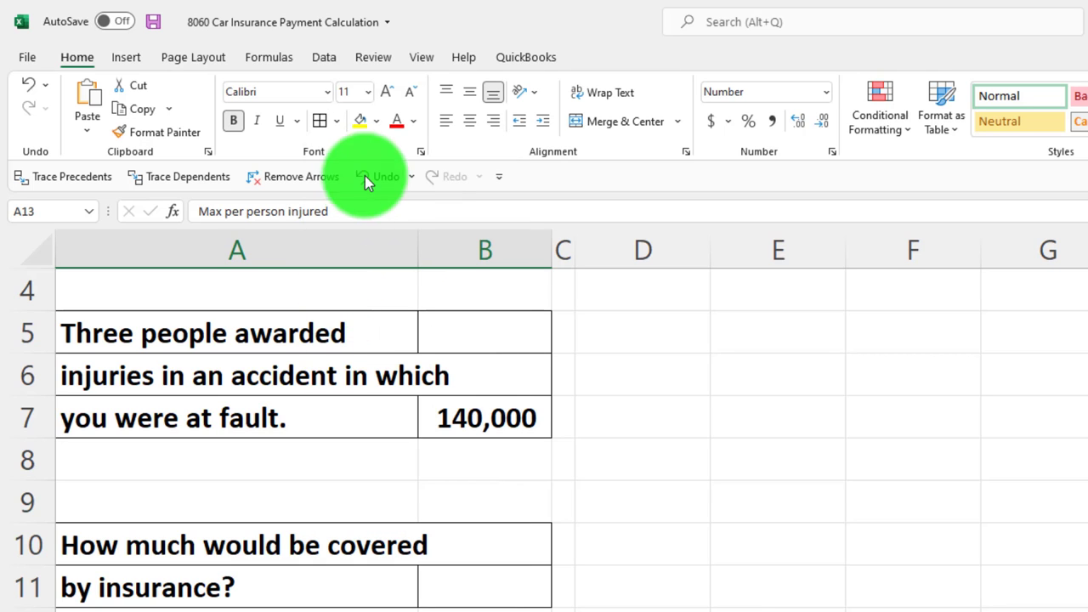
{"action": "left_click", "coordinate": [378, 122]}
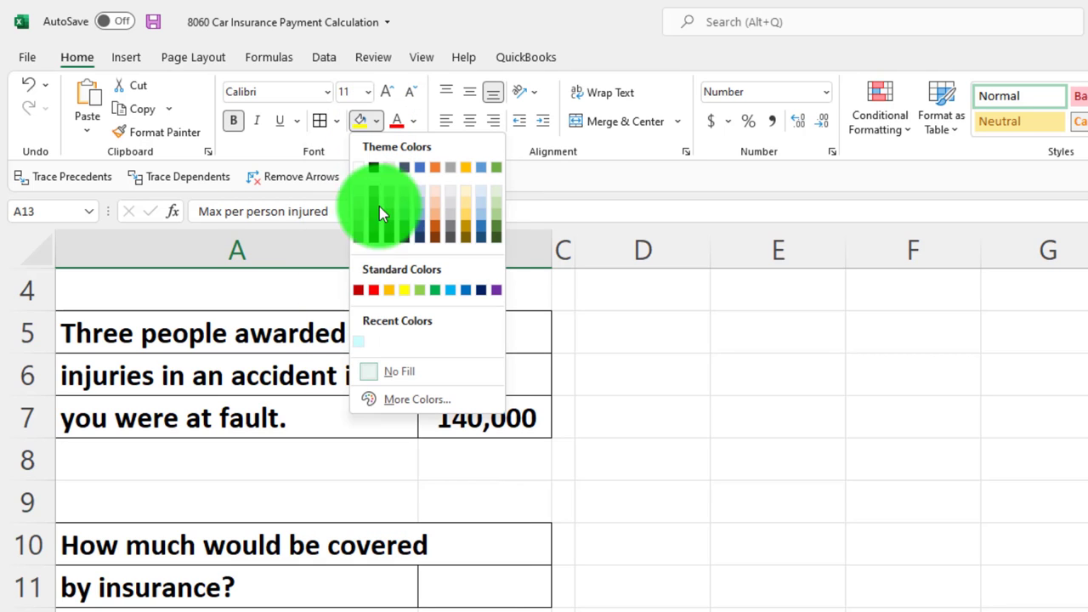
{"action": "left_click", "coordinate": [358, 345]}
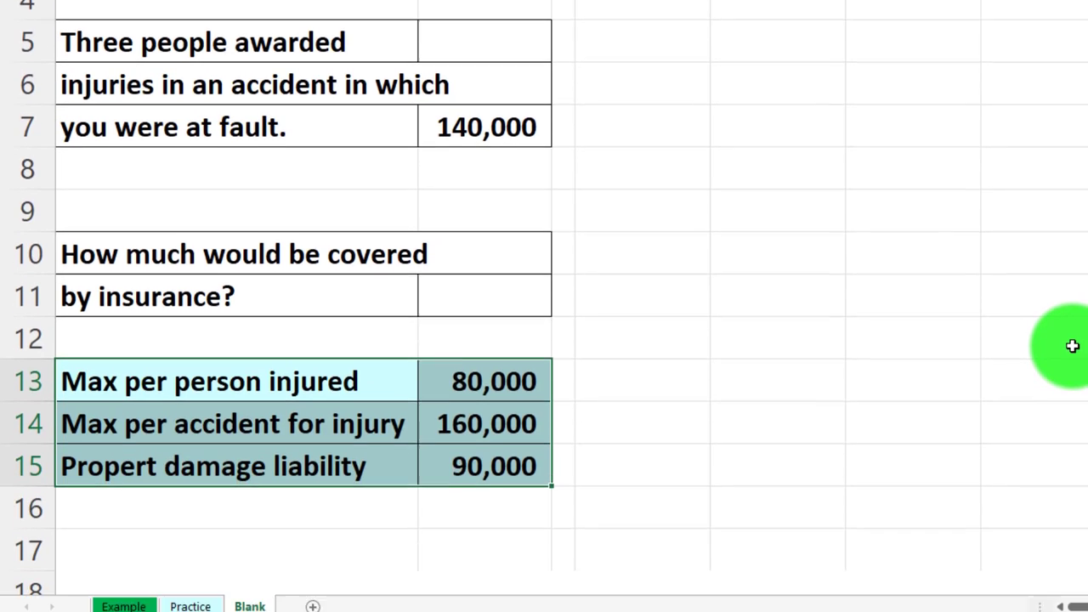
{"action": "left_click", "coordinate": [1073, 346]}
{"action": "scroll", "coordinate": [1073, 346], "scroll_direction": "up", "scroll_amount": 1}
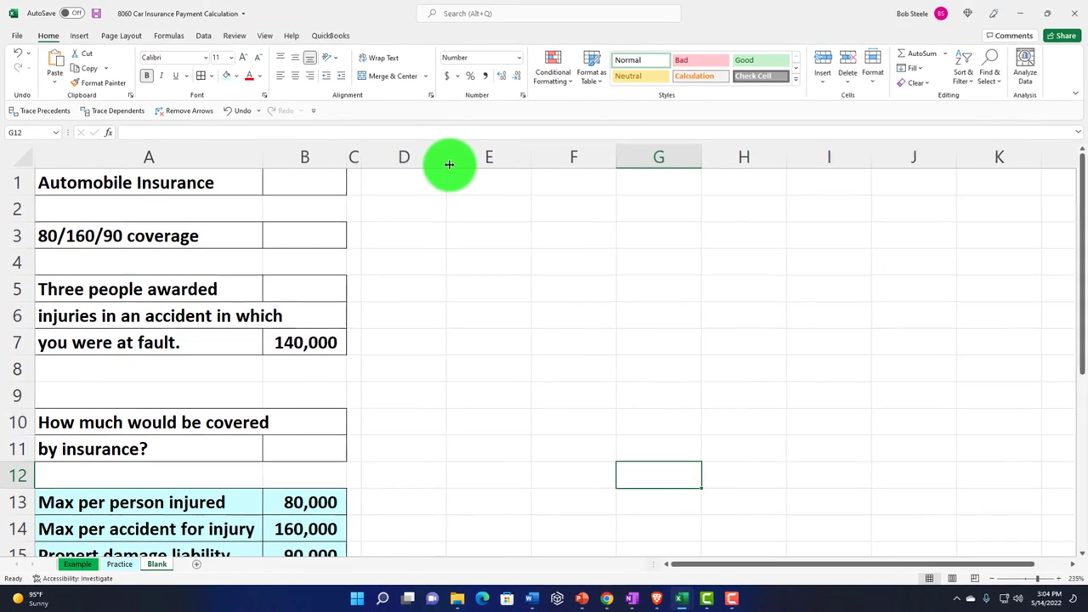
Widen column D to about 15.57 and enter Injuries Per Person, Actual, Max, Lessor of in D1:G1.
{"action": "left_click_drag", "start_coordinate": [445, 162], "coordinate": [520, 166]}
{"action": "left_click", "coordinate": [484, 187]}
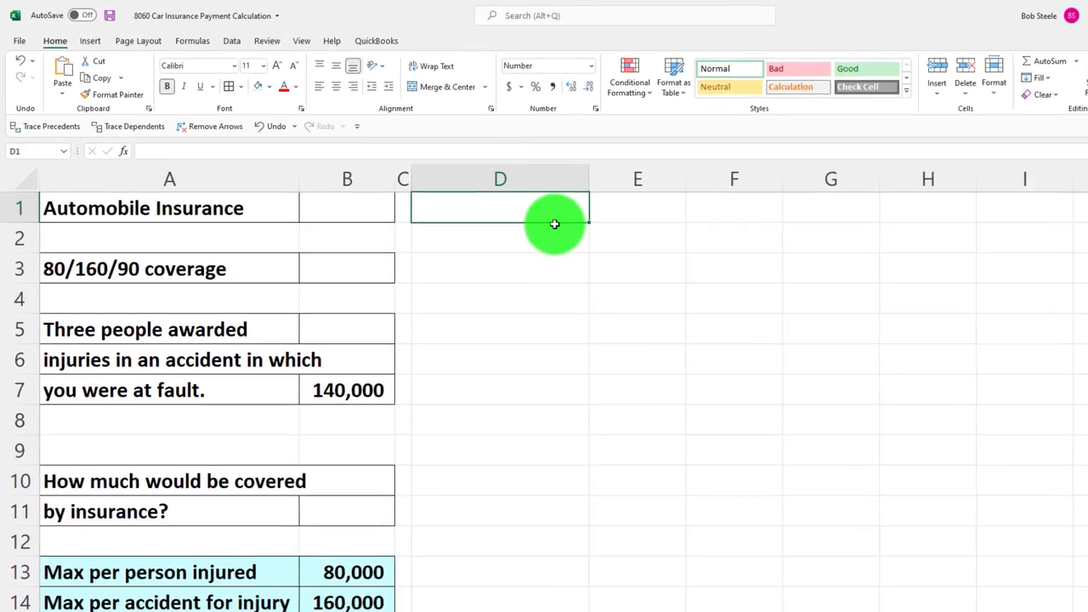
{"action": "type", "text": "Injuries Per Person"}
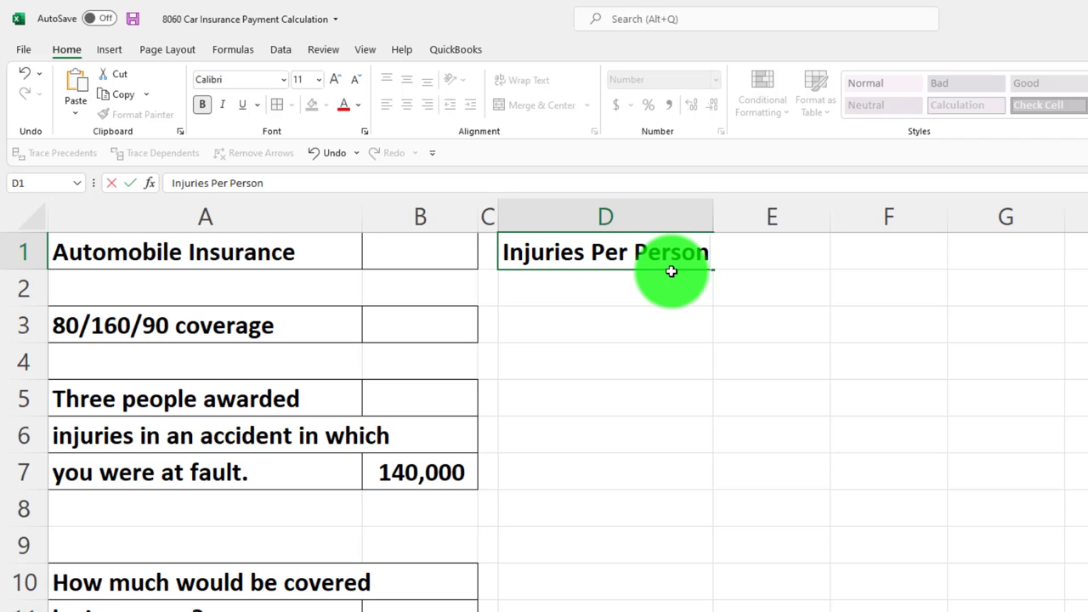
{"action": "key", "text": "Return"}
{"action": "key", "text": "Up"}
{"action": "key", "text": "Right"}
{"action": "type", "text": "Ac"}
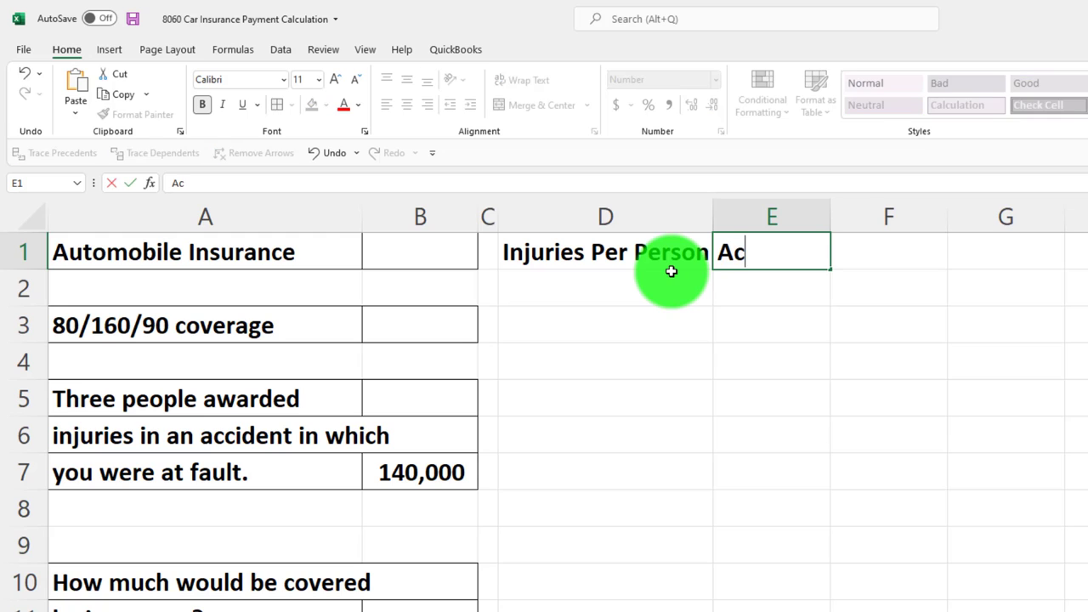
{"action": "type", "text": "tual"}
{"action": "key", "text": "Tab"}
{"action": "type", "text": "Ma"}
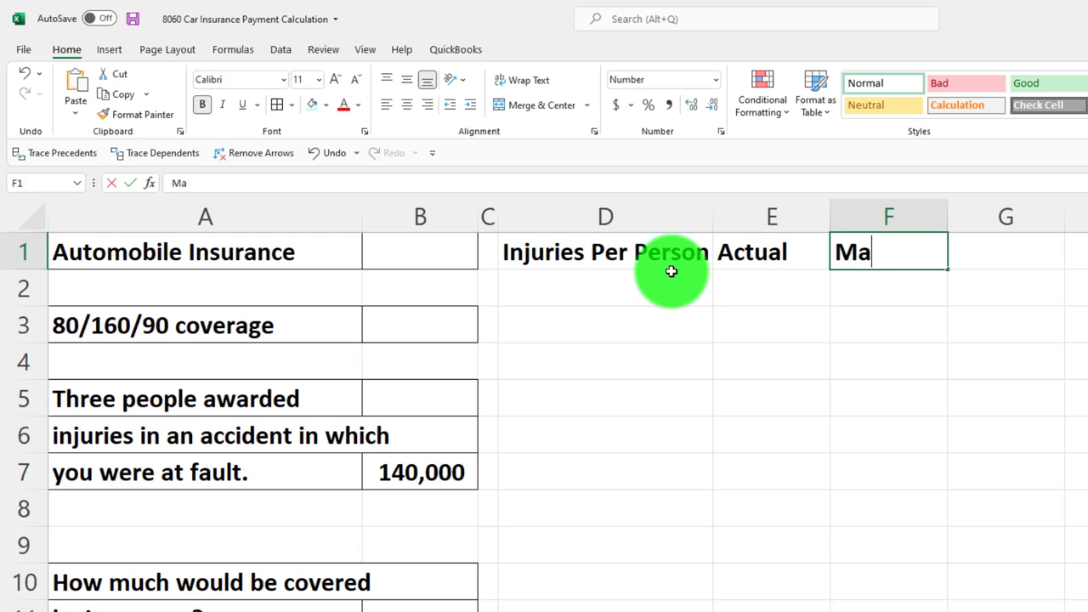
{"action": "key", "text": "Tab"}
{"action": "type", "text": "Less"}
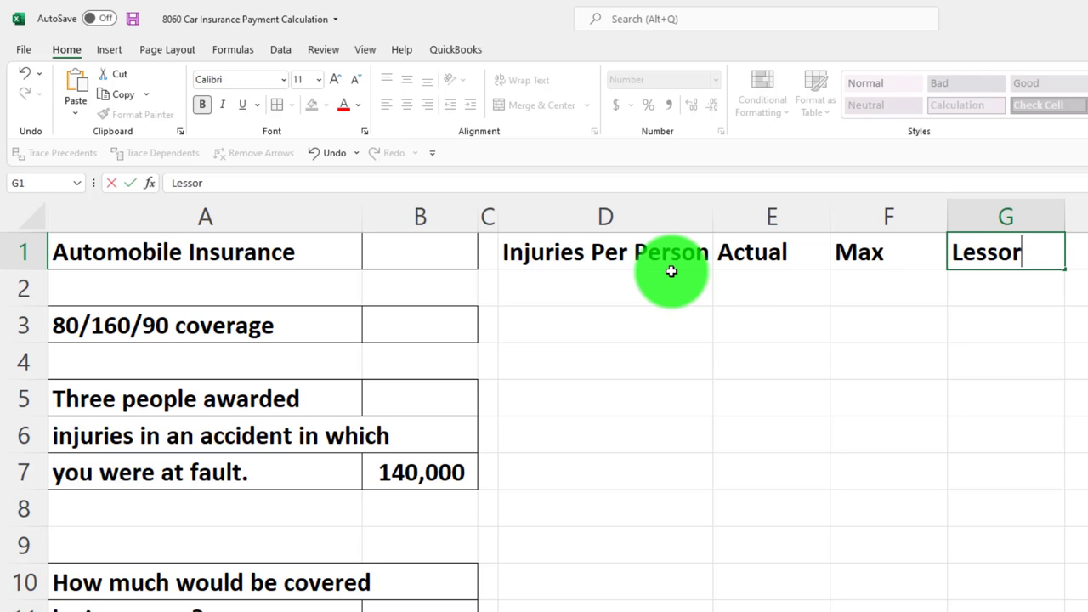
{"action": "key", "text": "Return"}
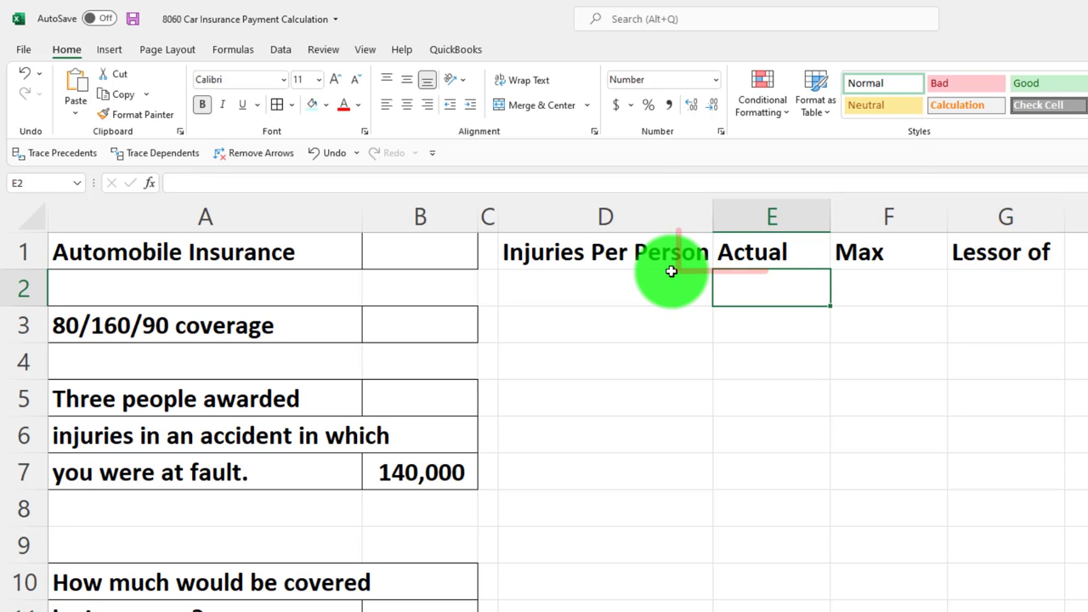
Center the Actual, Max and Lessor of headers and make D1:G1 white text on black fill.
{"action": "left_click_drag", "start_coordinate": [765, 256], "coordinate": [954, 250]}
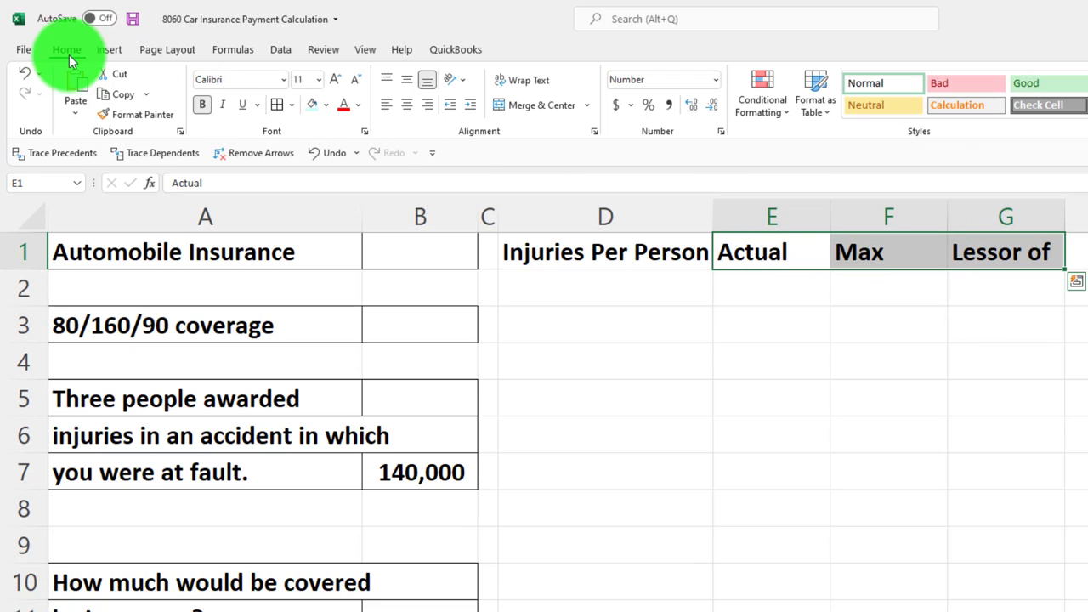
{"action": "left_click", "coordinate": [406, 104]}
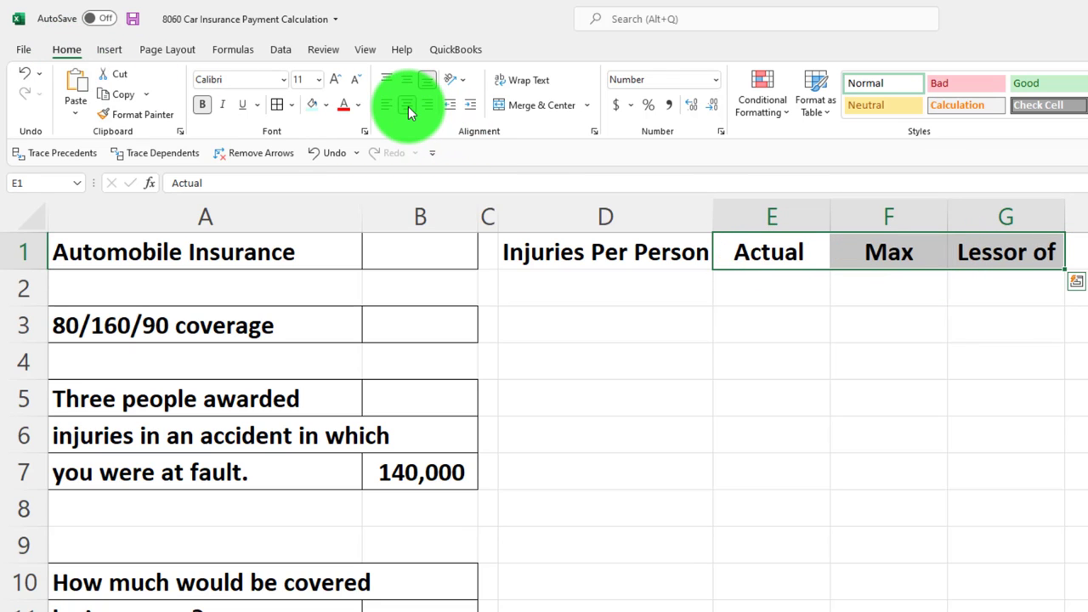
{"action": "left_click_drag", "start_coordinate": [590, 255], "coordinate": [949, 255]}
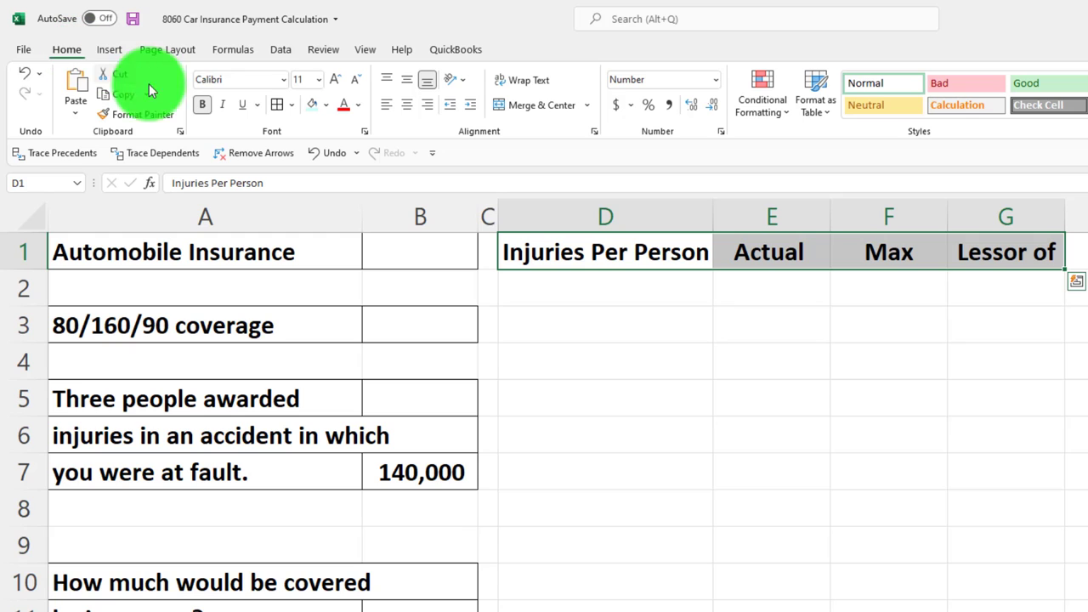
{"action": "left_click", "coordinate": [326, 105]}
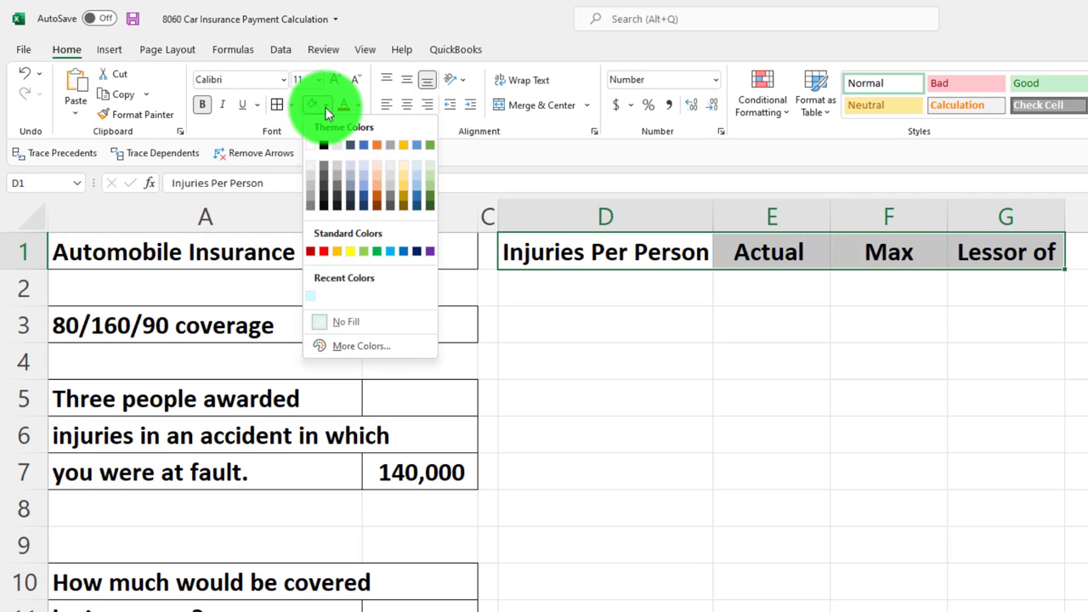
{"action": "left_click", "coordinate": [324, 143]}
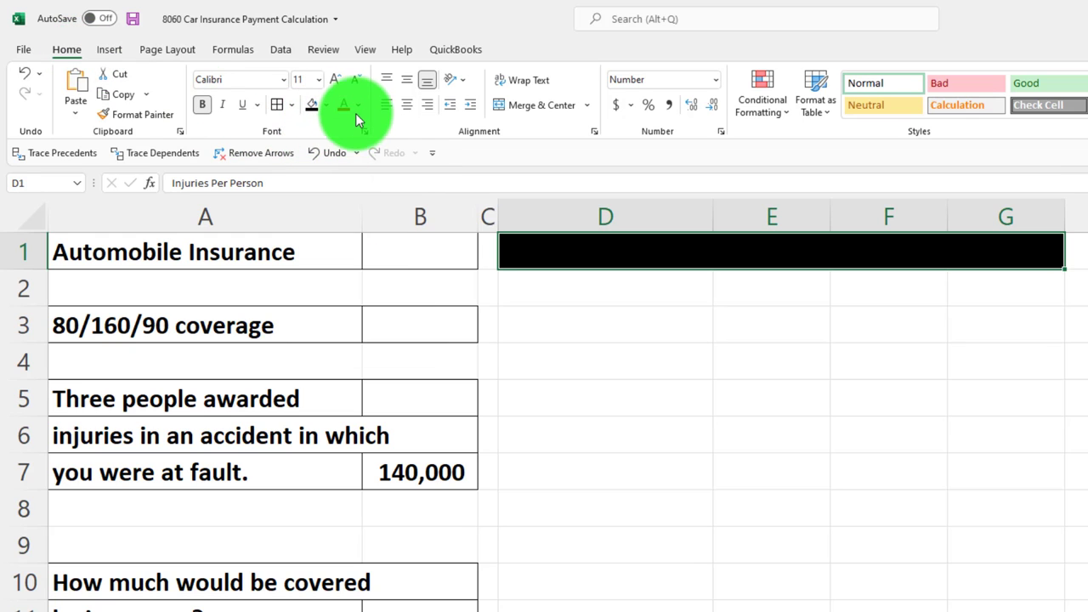
{"action": "left_click", "coordinate": [357, 107]}
{"action": "left_click", "coordinate": [345, 166]}
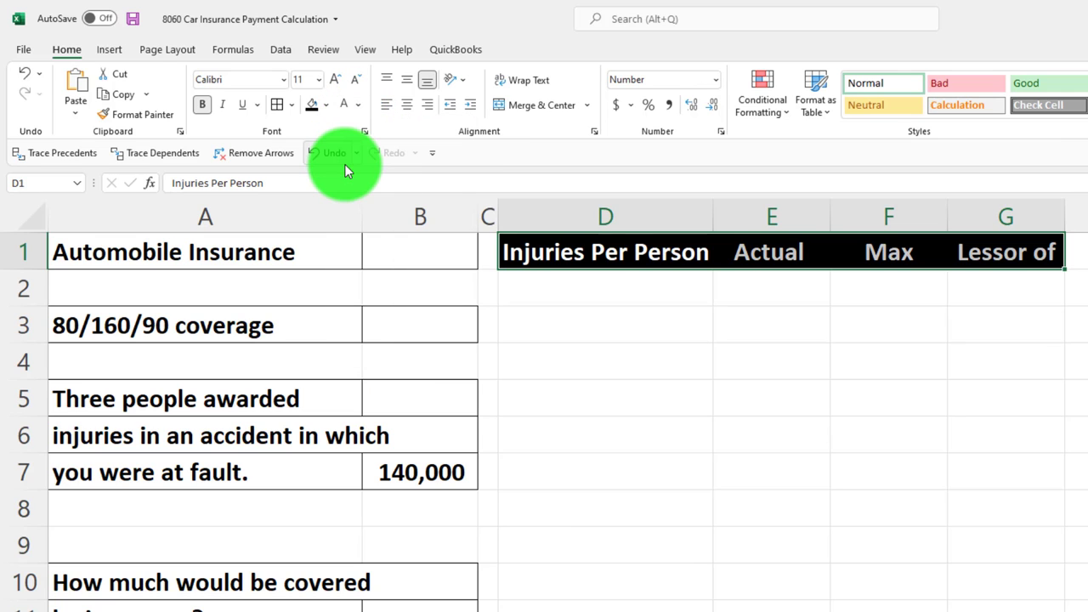
Label D2:D4 as Person 1, Person 2 and Person 3.
{"action": "left_click", "coordinate": [589, 285]}
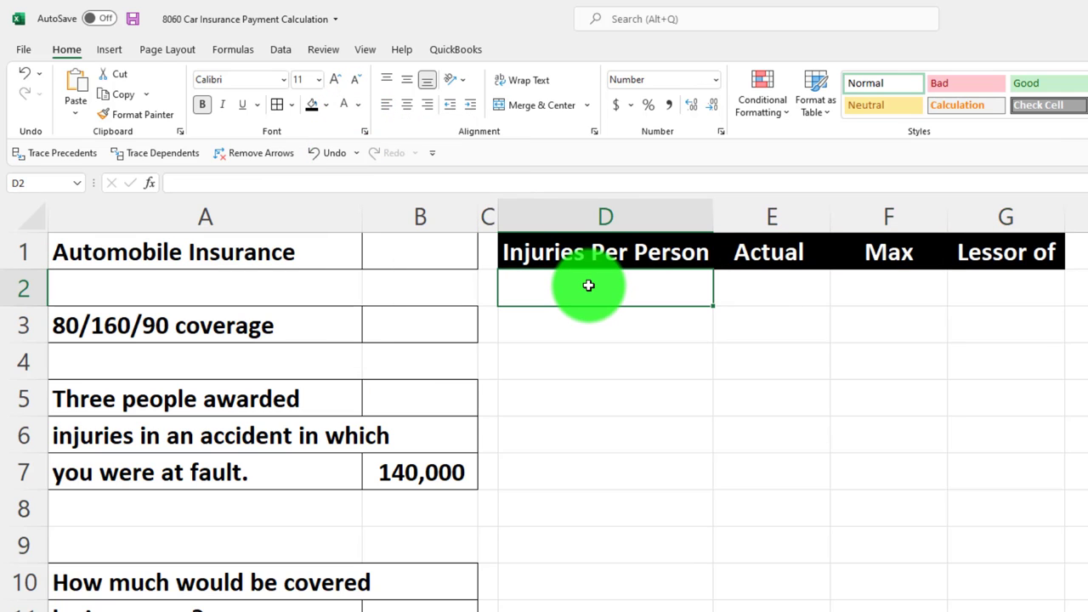
{"action": "type", "text": "Person"}
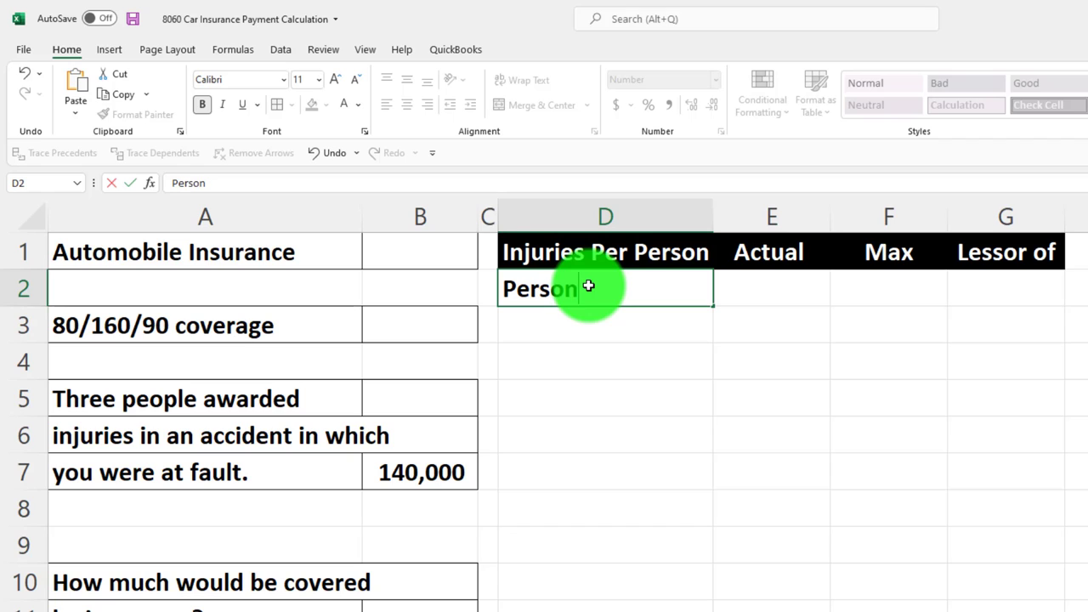
{"action": "type", "text": " 1"}
{"action": "key", "text": "Return"}
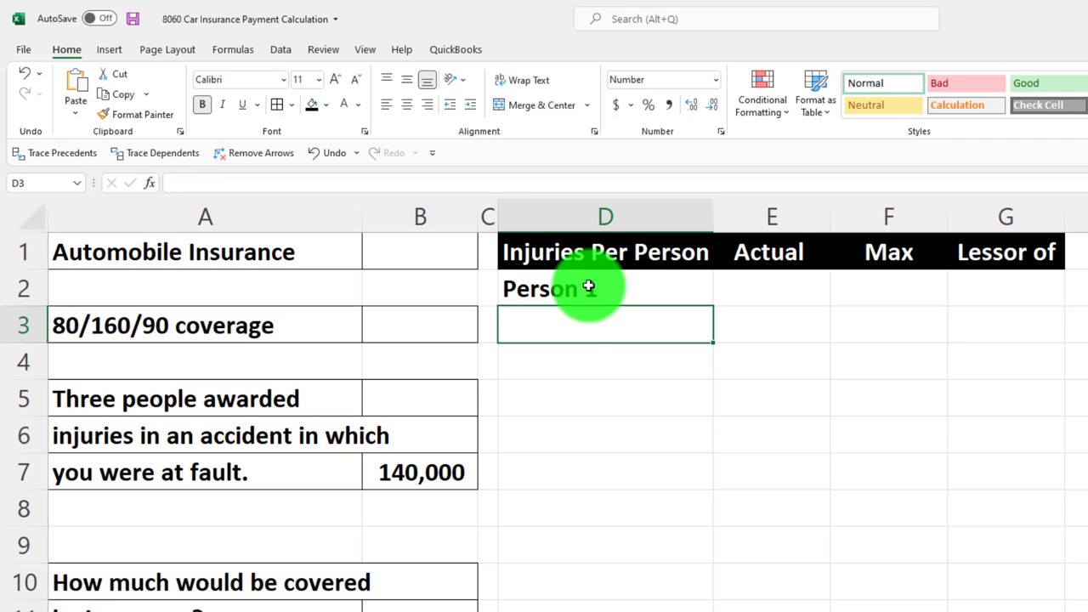
{"action": "type", "text": "PE"}
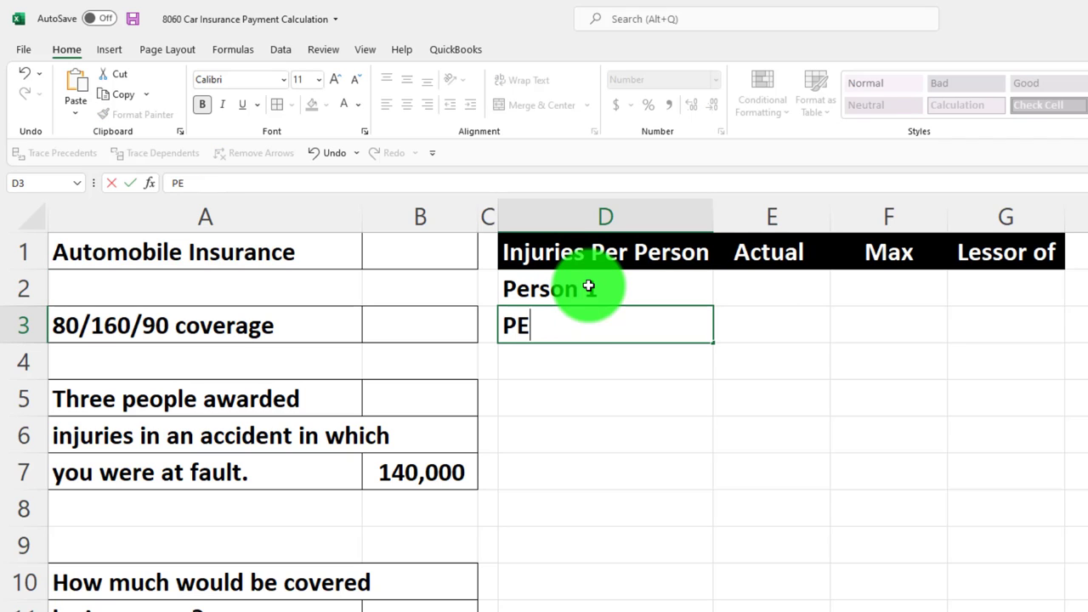
{"action": "type", "text": "rson 2"}
{"action": "key", "text": "Return"}
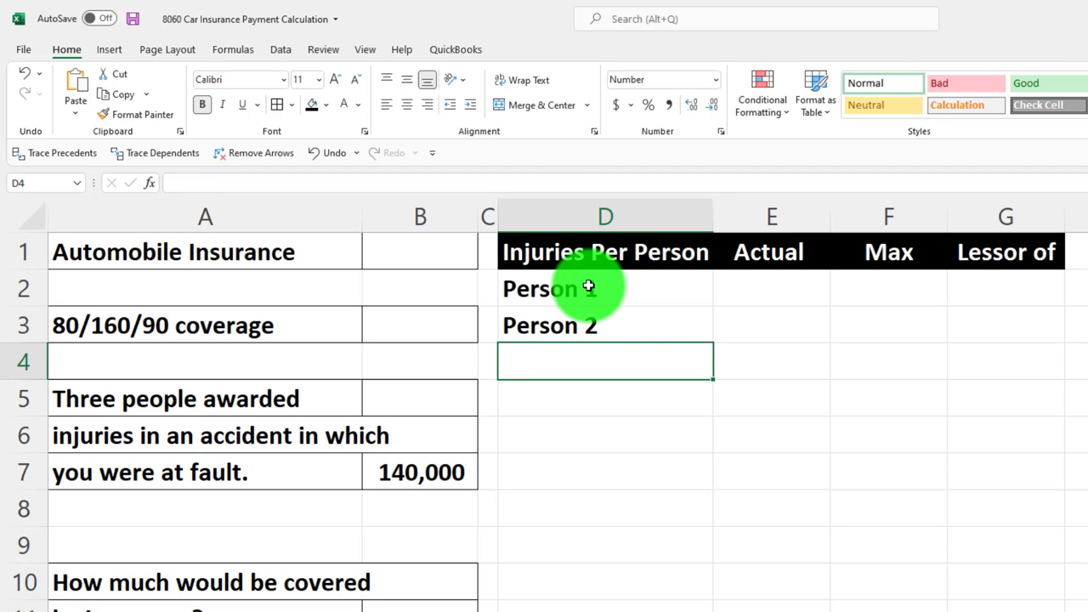
{"action": "type", "text": "Person 3"}
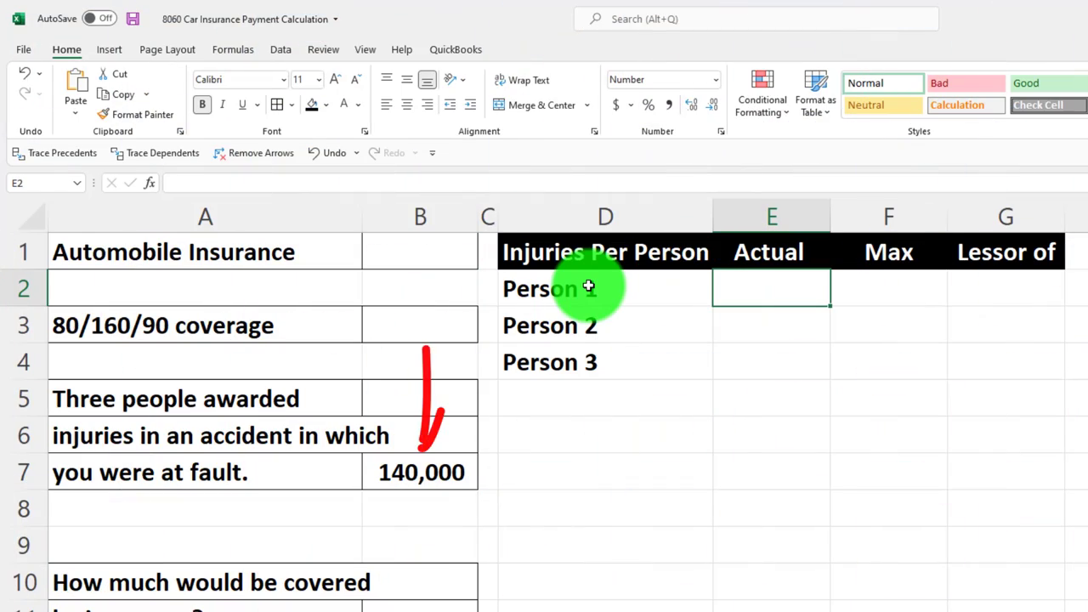
Link Person 1's Actual in E2 to the 140,000 award in B7.
{"action": "type", "text": "="}
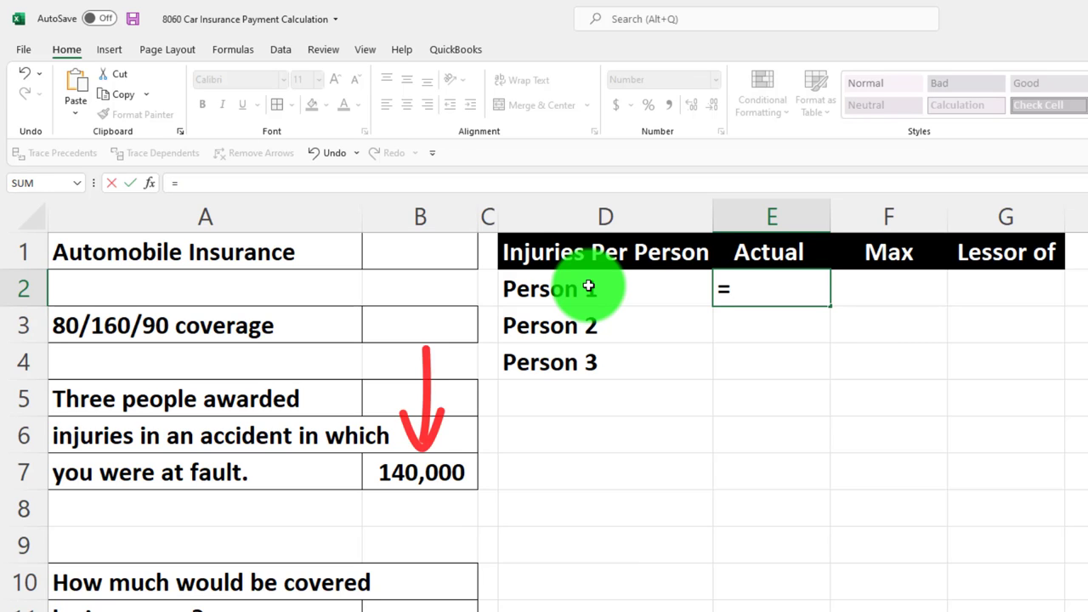
{"action": "key", "text": "Down"}
{"action": "key", "text": "Down"}
{"action": "key", "text": "Down"}
{"action": "key", "text": "Down"}
{"action": "key", "text": "Left"}
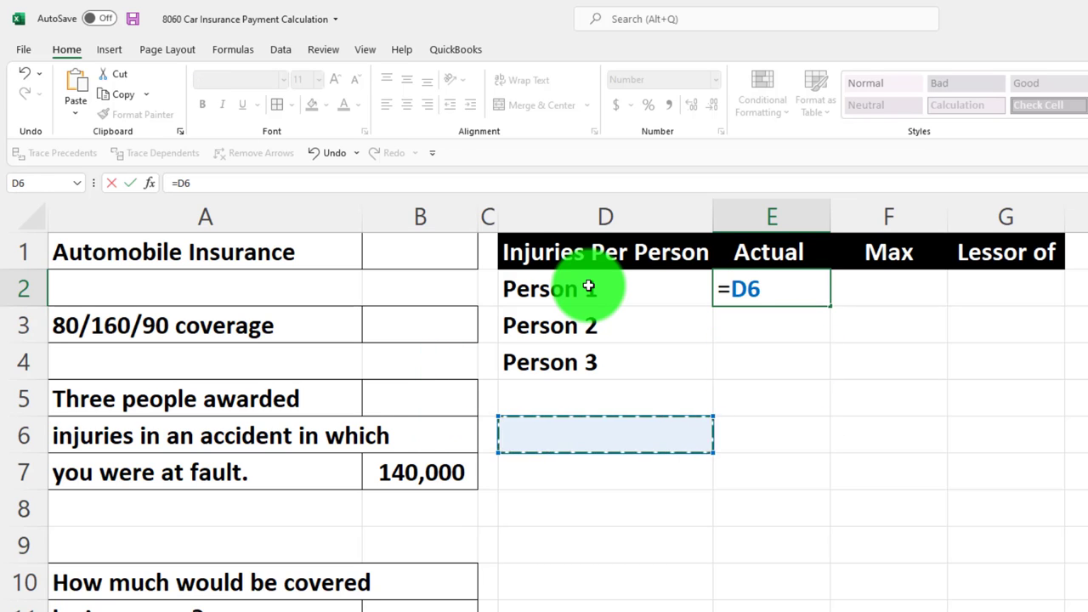
{"action": "key", "text": "Left"}
{"action": "key", "text": "Left"}
{"action": "key", "text": "Down"}
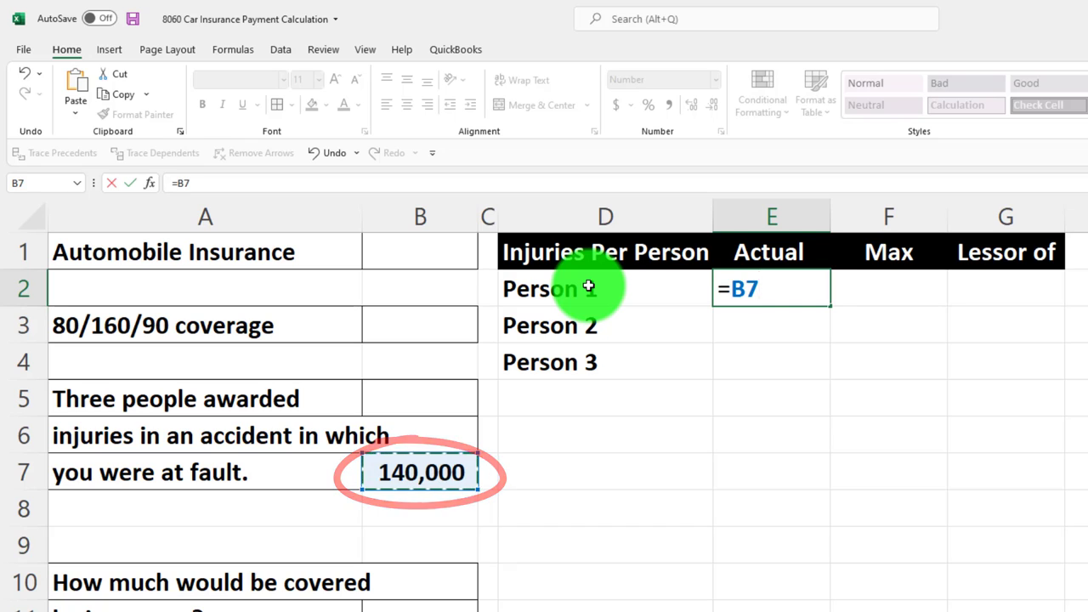
{"action": "key", "text": "Return"}
{"action": "type", "text": "="}
{"action": "key", "text": "Left"}
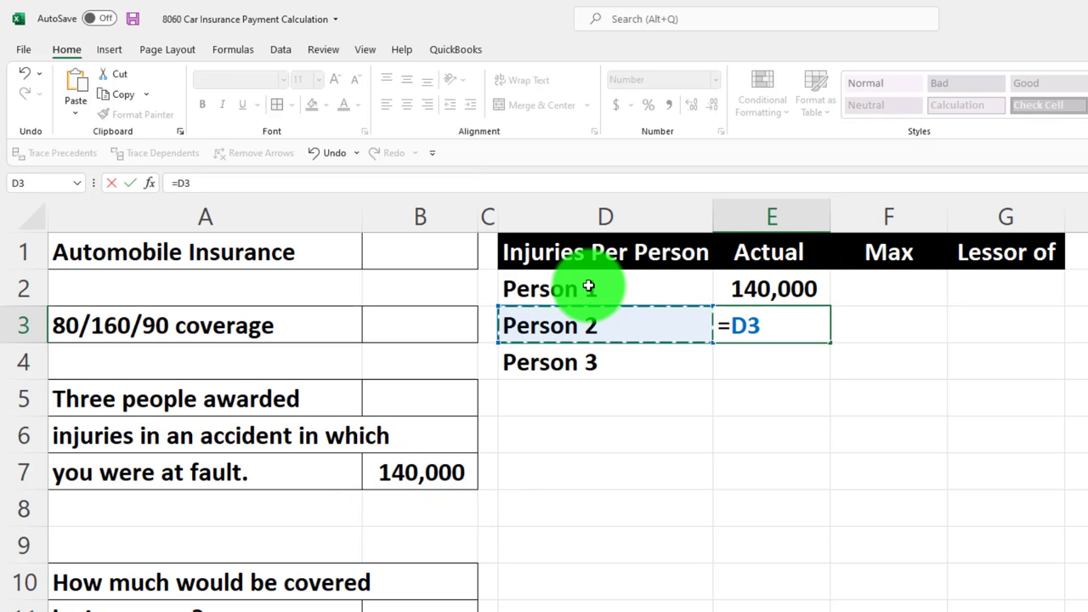
{"action": "key", "text": "Left"}
{"action": "key", "text": "Down"}
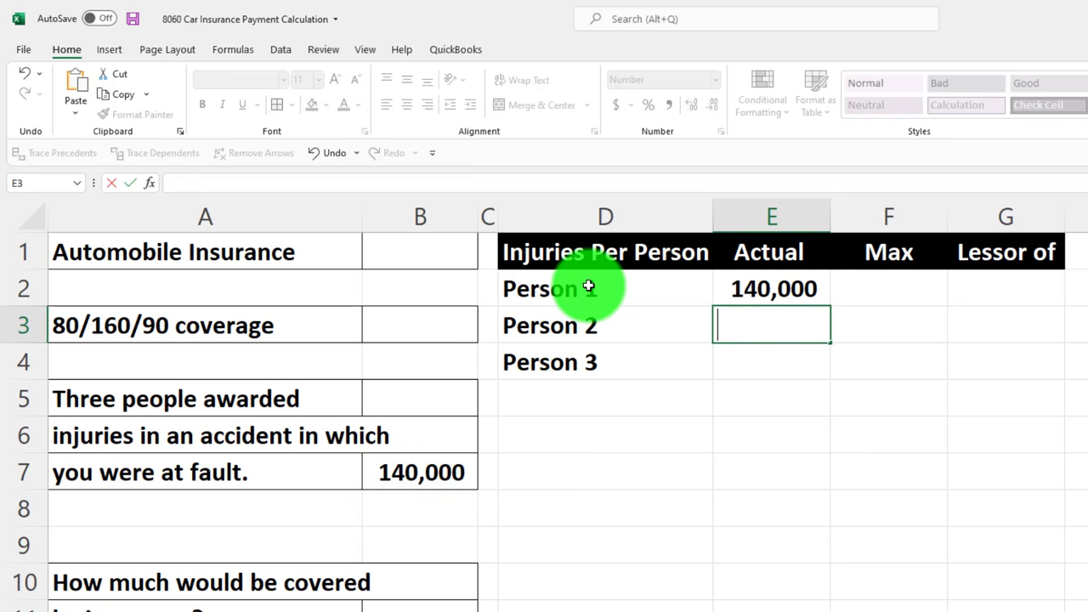
{"action": "key", "text": "Escape"}
{"action": "key", "text": "Up"}
Re-enter E2 as the locked link =$B$7 and fill it down to E4.
{"action": "type", "text": "="}
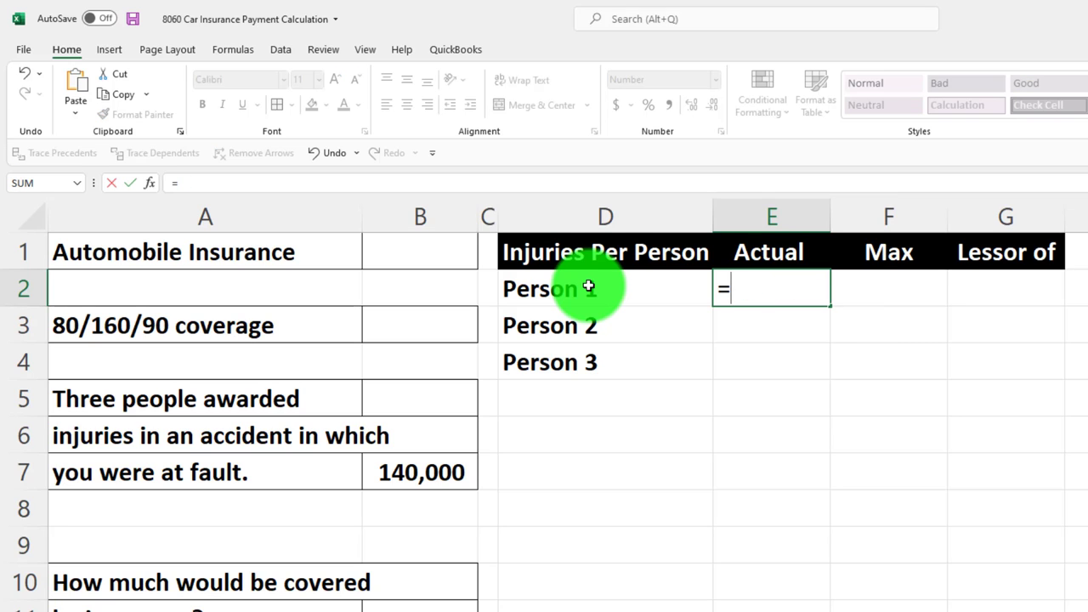
{"action": "key", "text": "Left"}
{"action": "key", "text": "Down"}
{"action": "key", "text": "Down"}
{"action": "key", "text": "Down"}
{"action": "key", "text": "Down"}
{"action": "key", "text": "Down"}
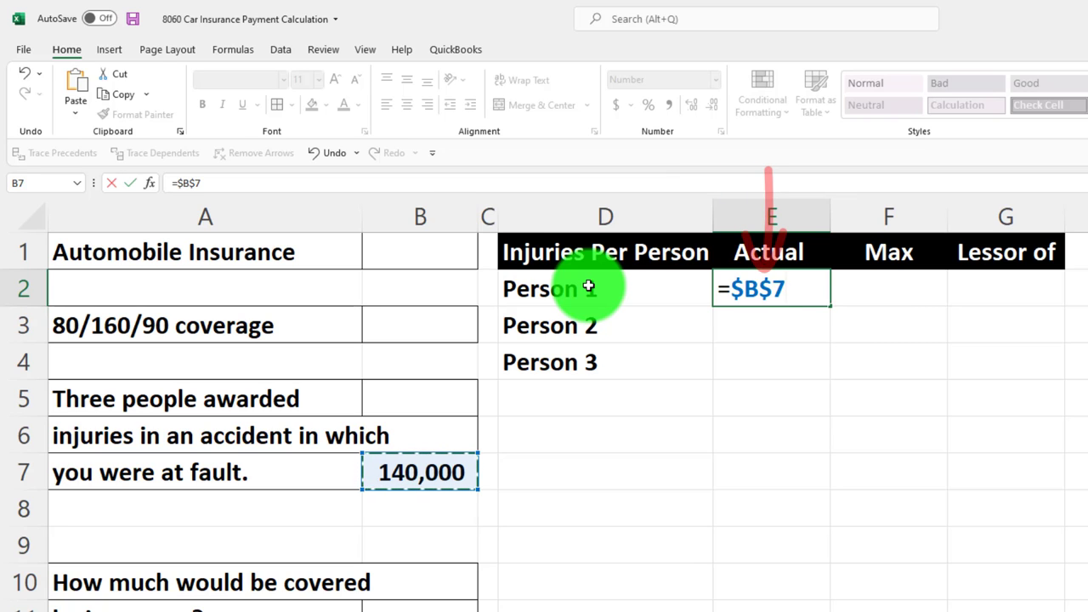
{"action": "key", "text": "Return"}
{"action": "left_click", "coordinate": [783, 286]}
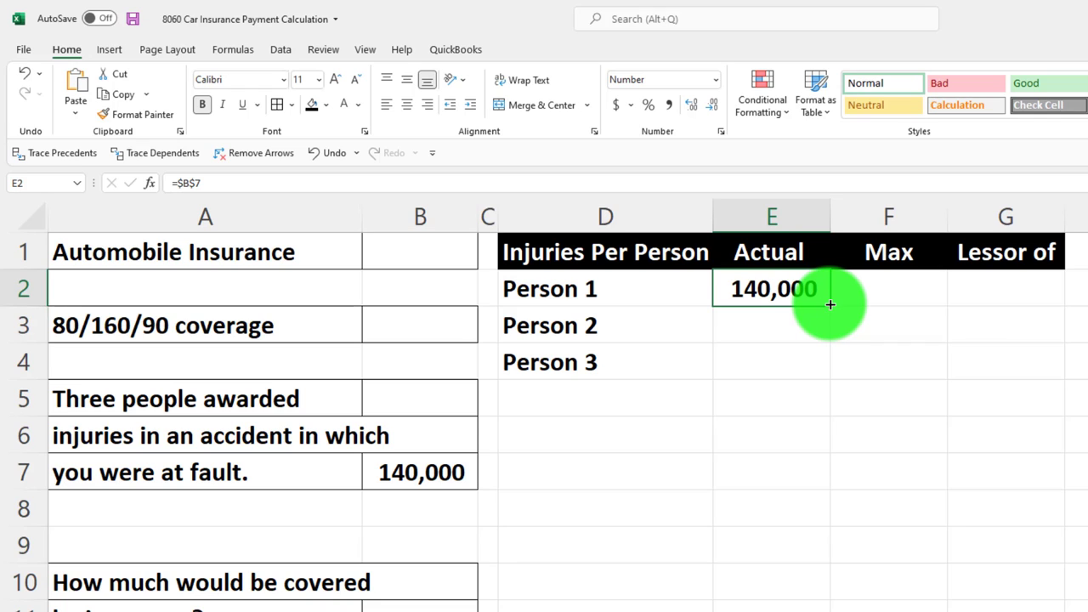
{"action": "mouse_move", "coordinate": [829, 315]}
{"action": "left_mouse_down"}
{"action": "mouse_move", "coordinate": [825, 335]}
{"action": "mouse_move", "coordinate": [827, 300]}
{"action": "mouse_move", "coordinate": [831, 368]}
{"action": "left_mouse_up"}
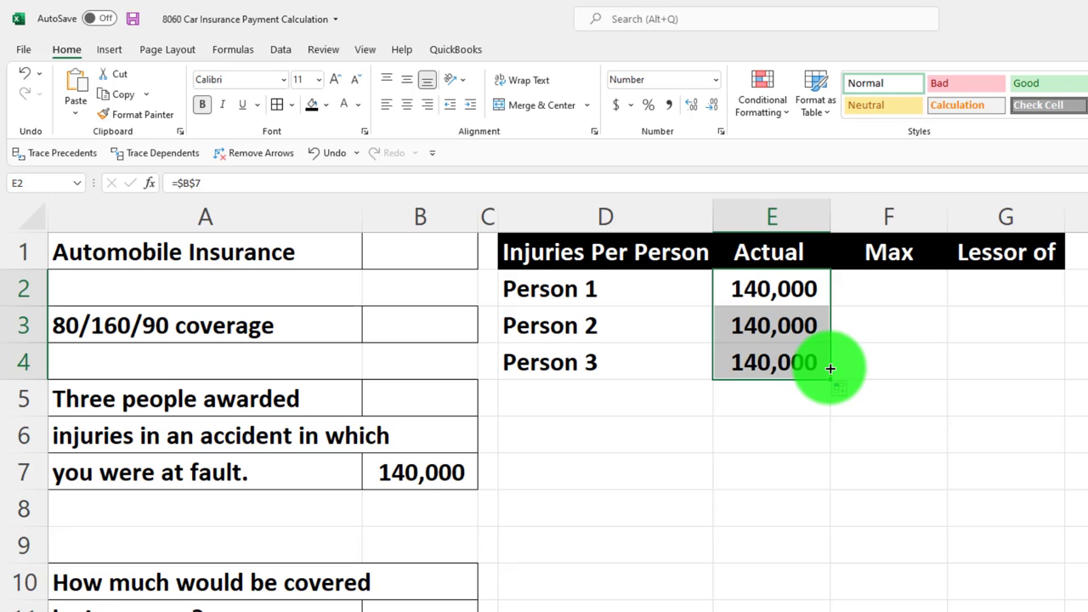
Enter =$B$13 as Person 1's Max in F2 and fill it down to Person 3.
{"action": "left_click", "coordinate": [863, 285]}
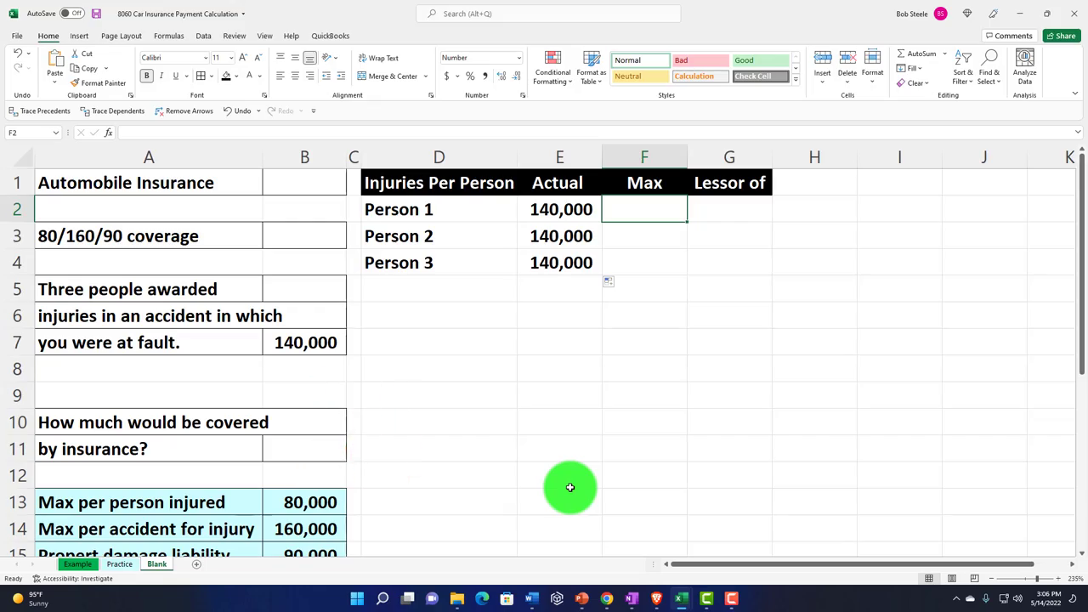
{"action": "type", "text": "="}
{"action": "key", "text": "Down"}
{"action": "key", "text": "Down"}
{"action": "key", "text": "Down"}
{"action": "key", "text": "Down"}
{"action": "key", "text": "Down"}
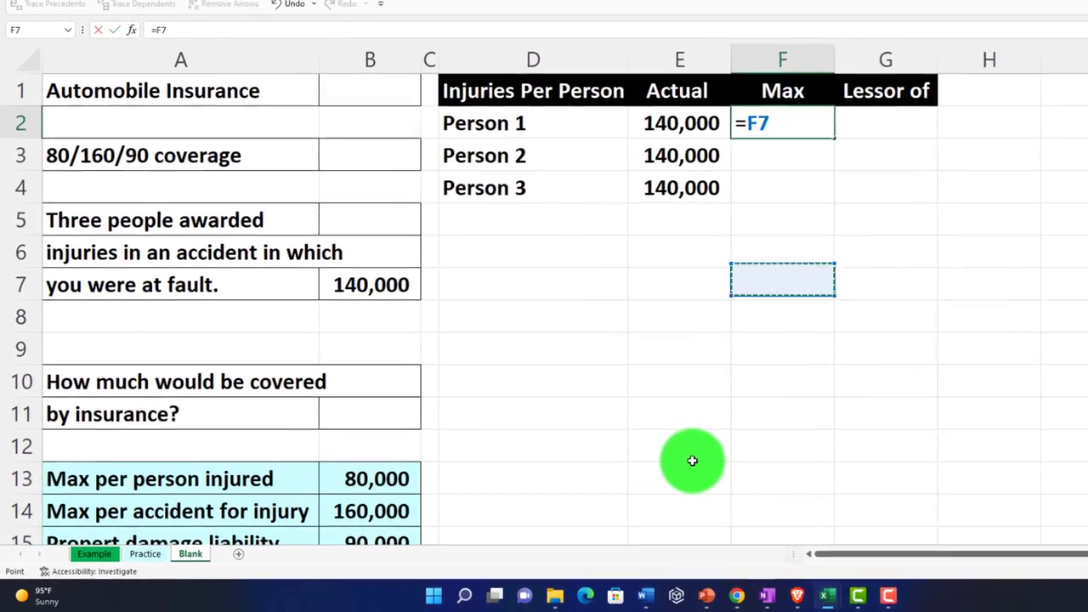
{"action": "key", "text": "Down"}
{"action": "key", "text": "Down"}
{"action": "key", "text": "Down"}
{"action": "key", "text": "Down"}
{"action": "key", "text": "Down"}
{"action": "key", "text": "Down"}
{"action": "key", "text": "Left"}
{"action": "key", "text": "Left"}
{"action": "key", "text": "Left"}
{"action": "key", "text": "Left"}
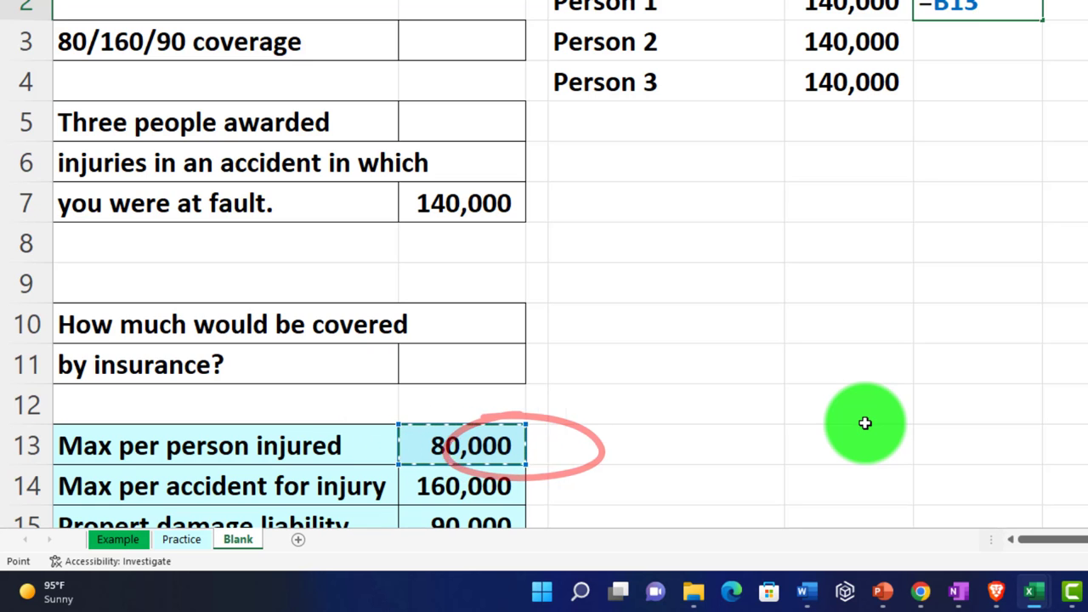
{"action": "key", "text": "F4"}
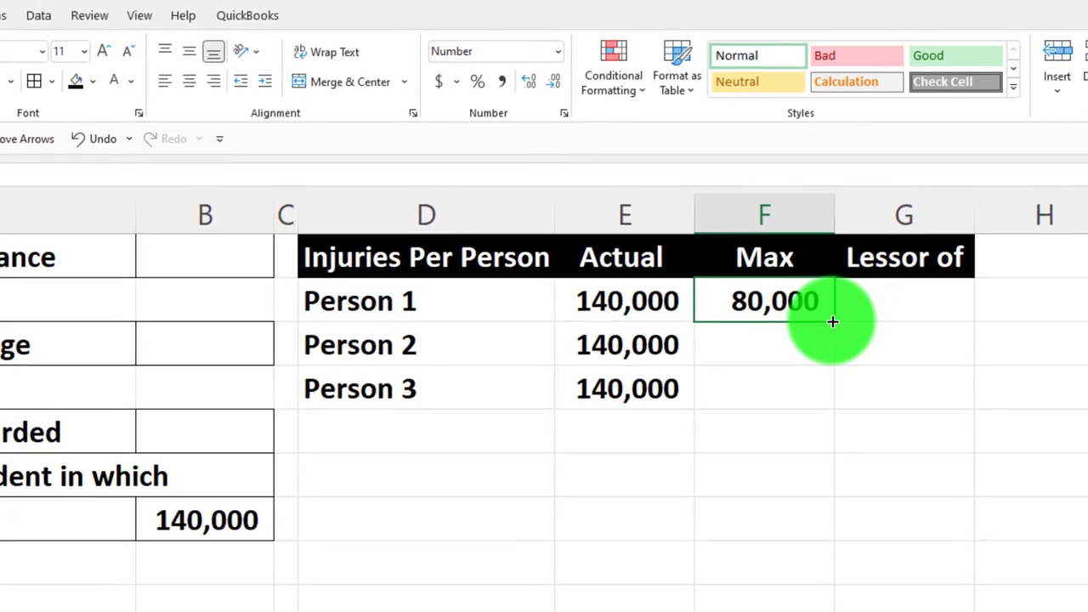
{"action": "double_click", "coordinate": [1014, 102]}
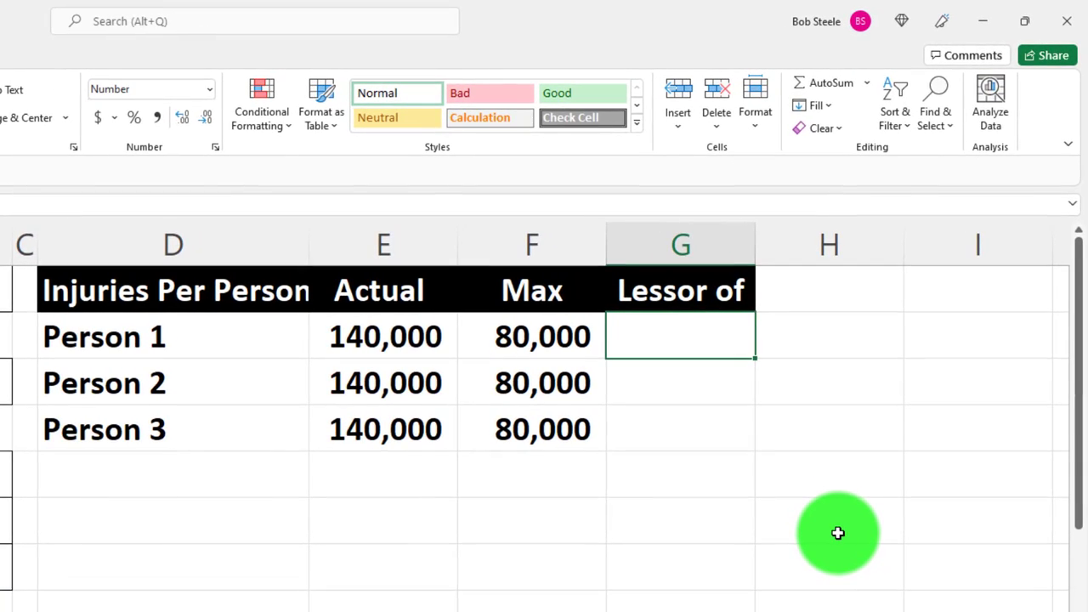
Enter =MIN(E2:F2) in G2 and fill it down through G4.
{"action": "type", "text": "=mi"}
{"action": "type", "text": "n"}
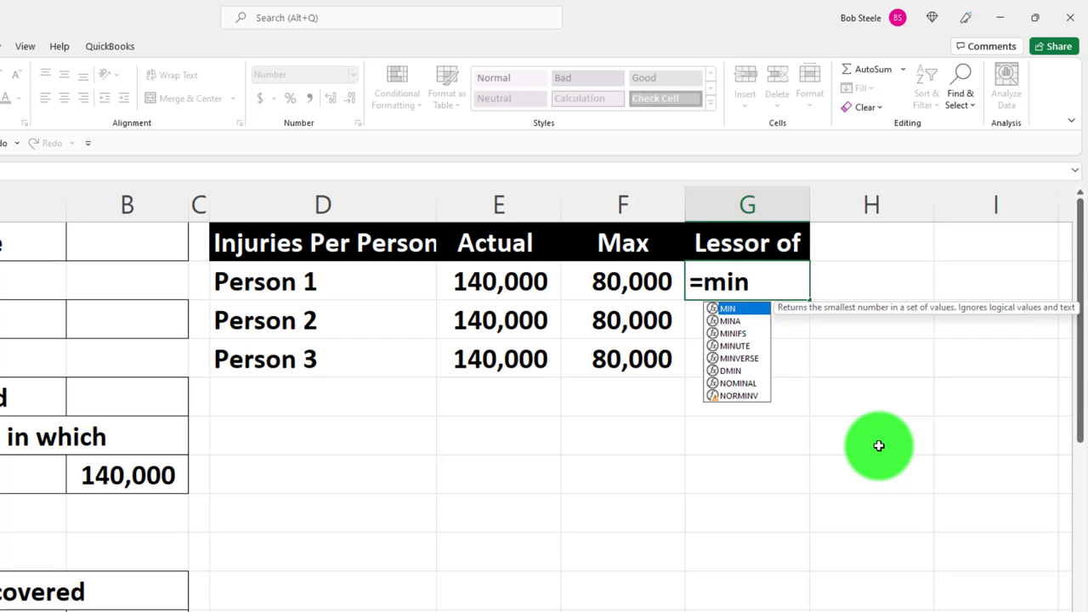
{"action": "type", "text": "("}
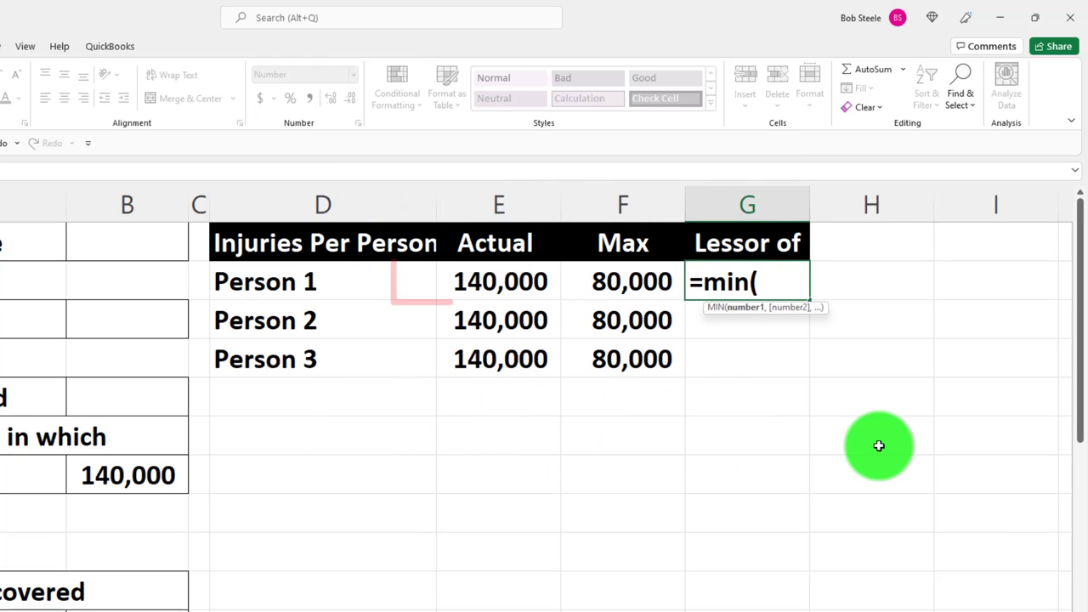
{"action": "key", "text": "shift+Left"}
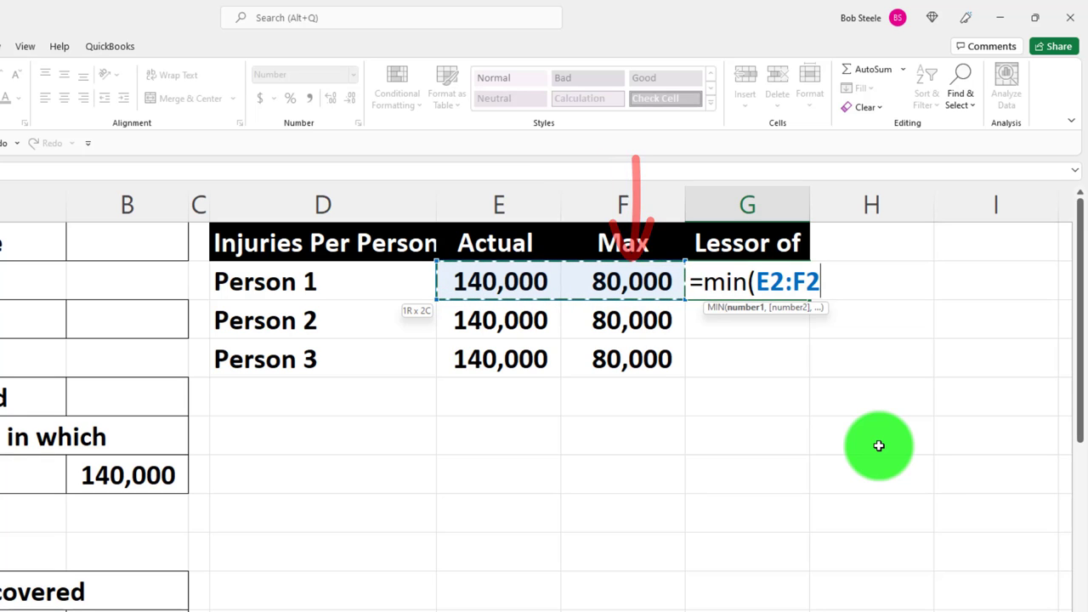
{"action": "key", "text": "Return"}
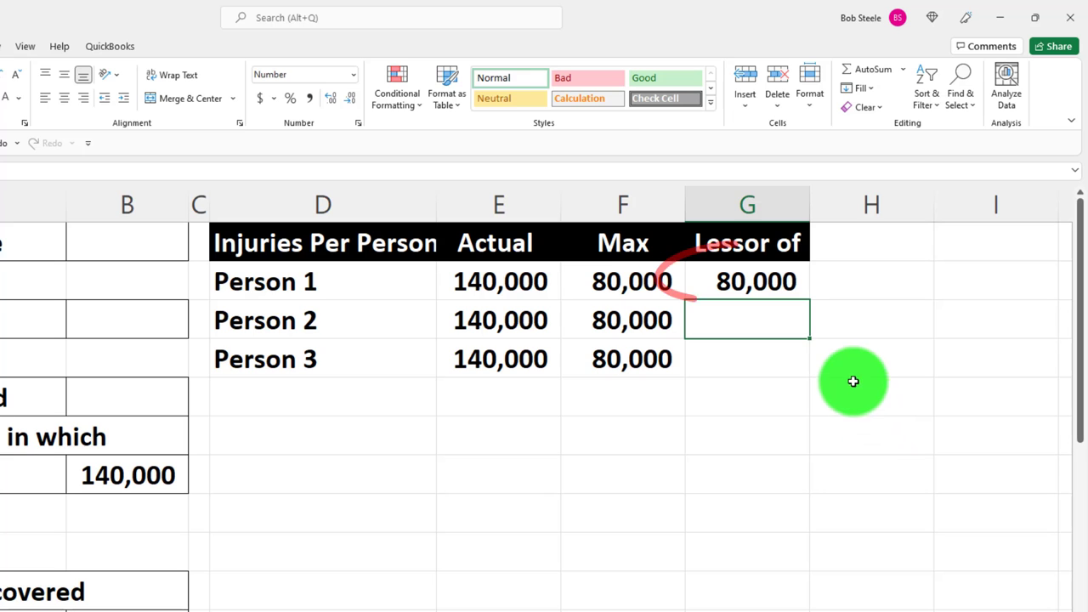
{"action": "left_click", "coordinate": [792, 280]}
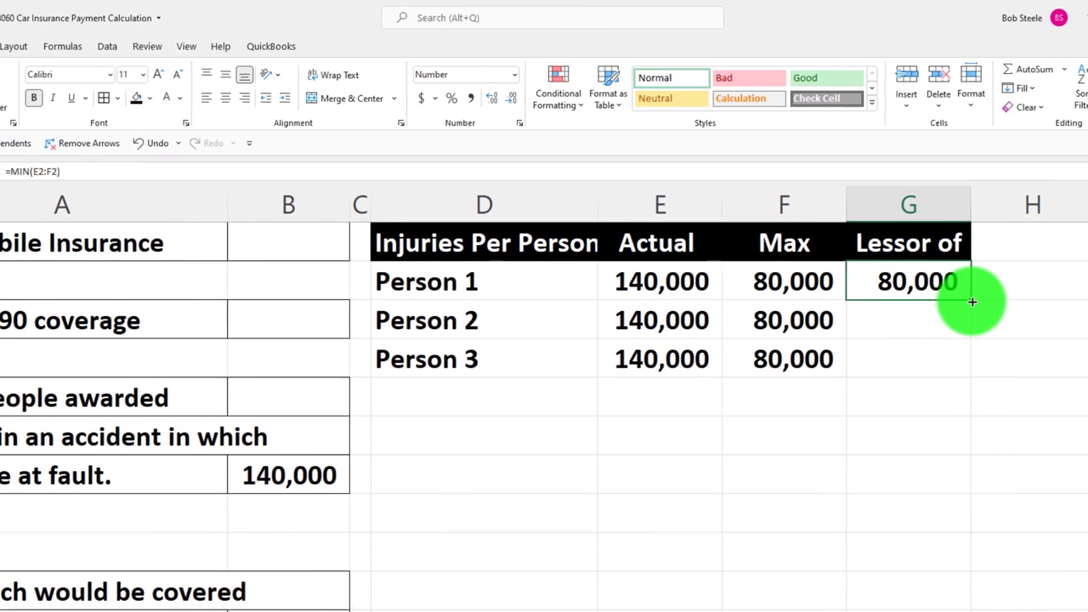
{"action": "left_click_drag", "start_coordinate": [971, 300], "coordinate": [972, 360]}
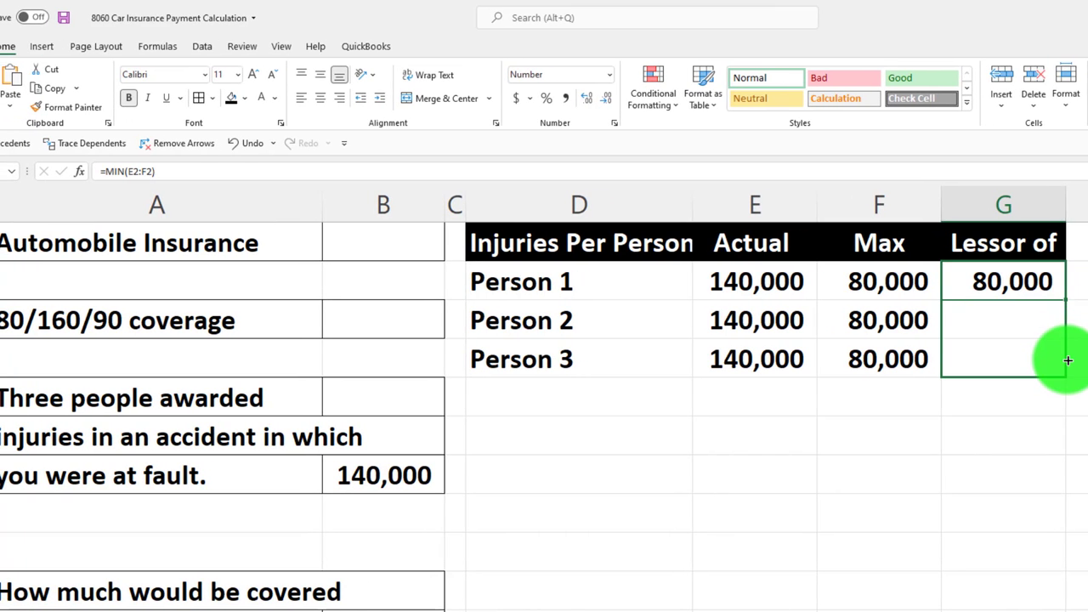
{"action": "left_click_drag", "start_coordinate": [1067, 360], "coordinate": [1068, 361]}
Check that the copied MIN formulas in G3 and G4 give 80,000.
{"action": "left_click", "coordinate": [1016, 326]}
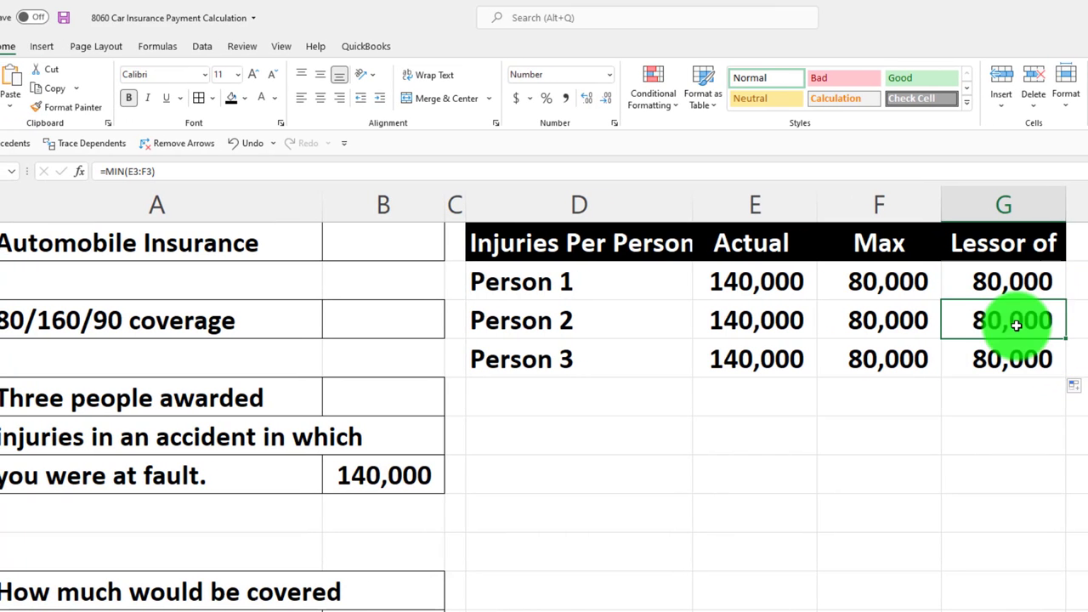
{"action": "double_click", "coordinate": [1016, 326]}
{"action": "key", "text": "Return"}
{"action": "double_click", "coordinate": [1012, 359]}
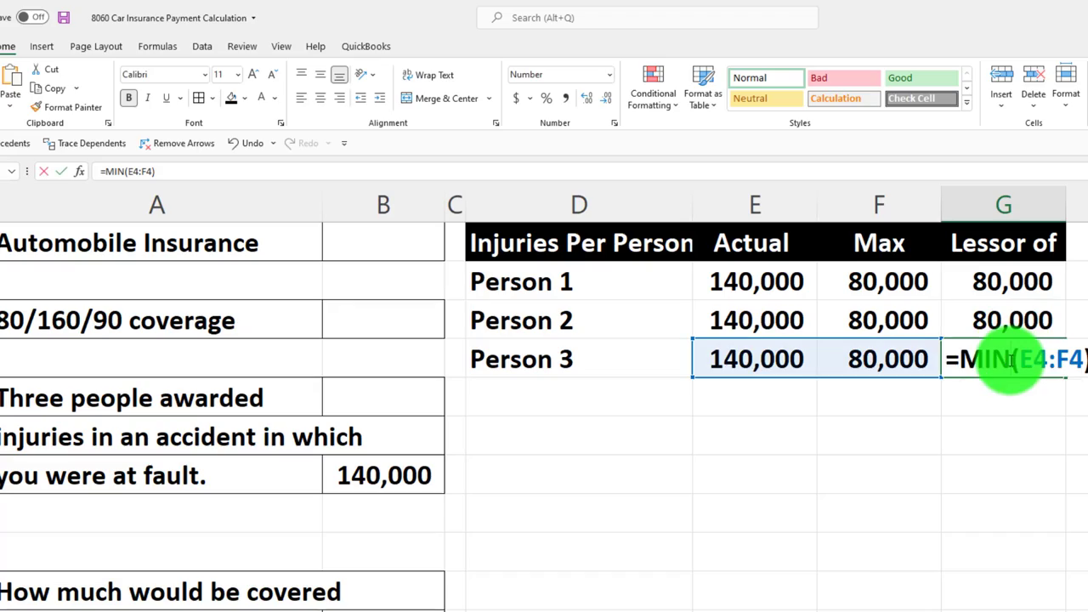
{"action": "key", "text": "Return"}
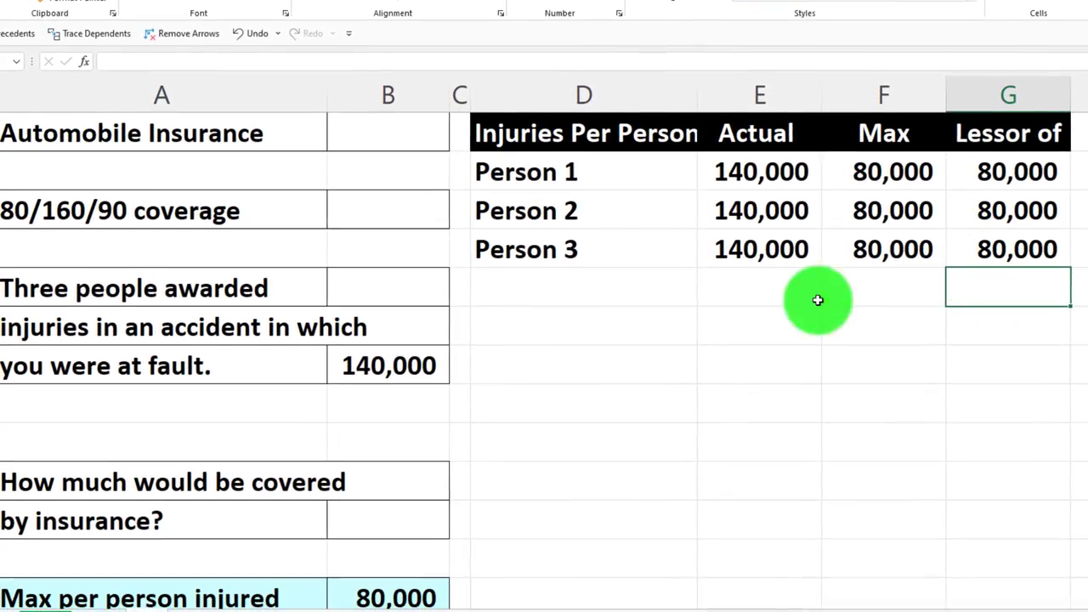
{"action": "left_click", "coordinate": [578, 389]}
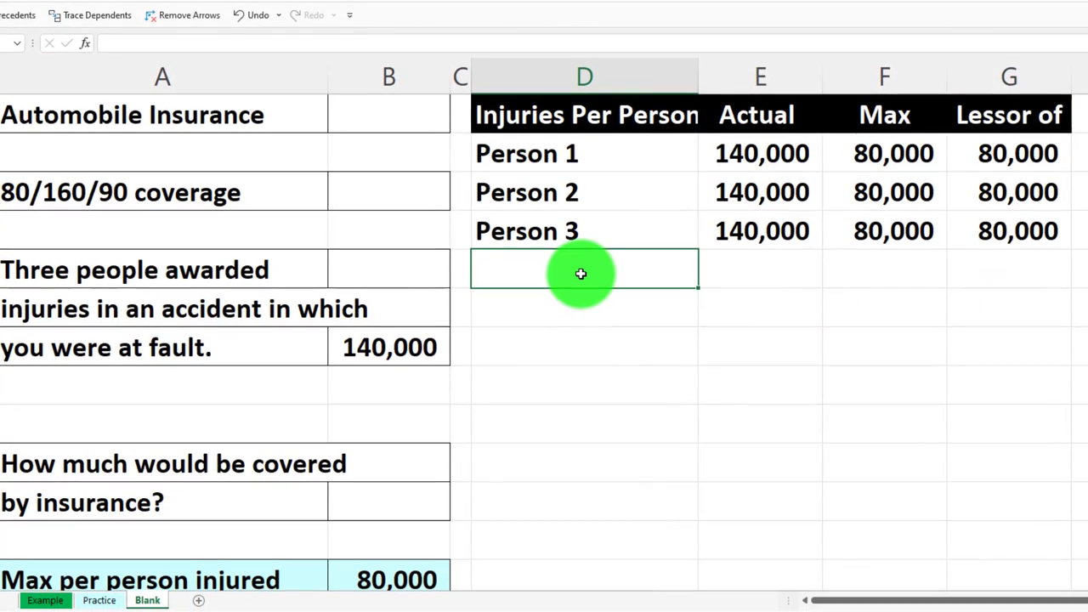
Label row 5 Total and sum the Actual column to 420,000 with =SUM(E2:E4).
{"action": "type", "text": "Total"}
{"action": "key", "text": "Tab"}
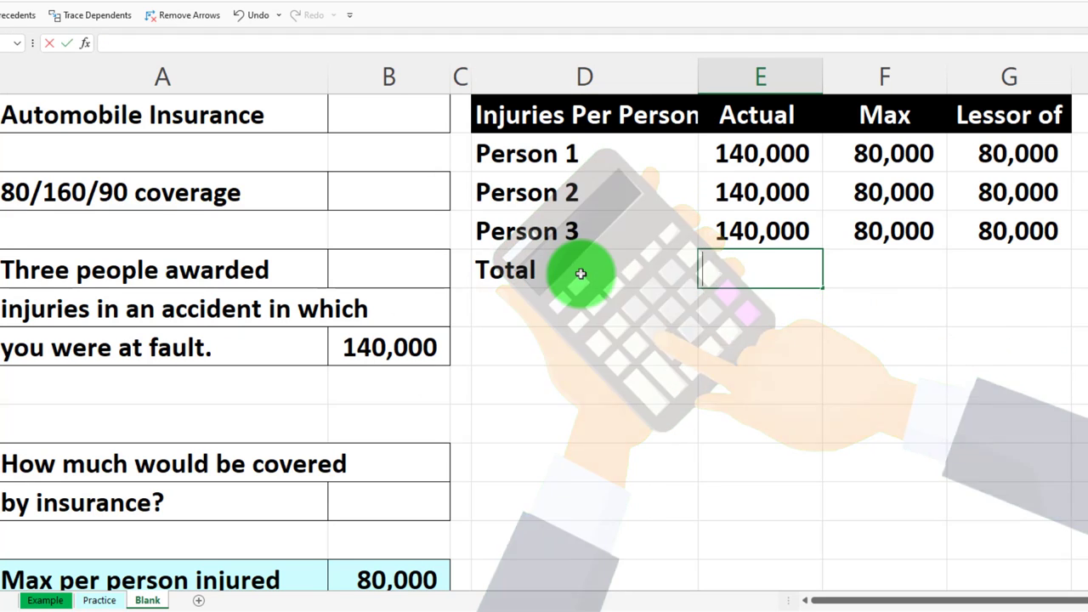
{"action": "type", "text": "=sum"}
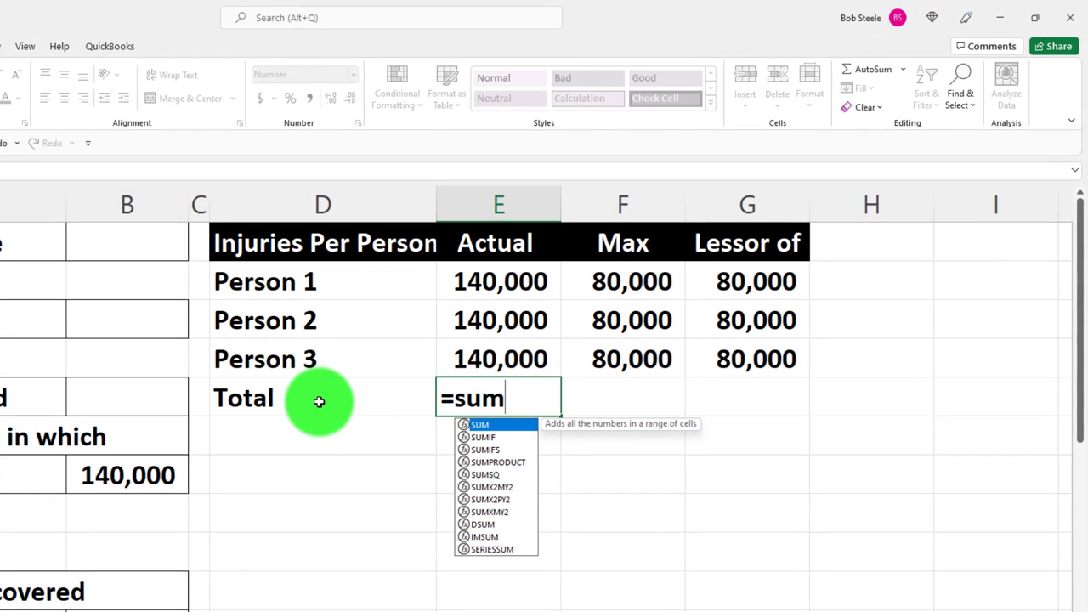
{"action": "type", "text": "("}
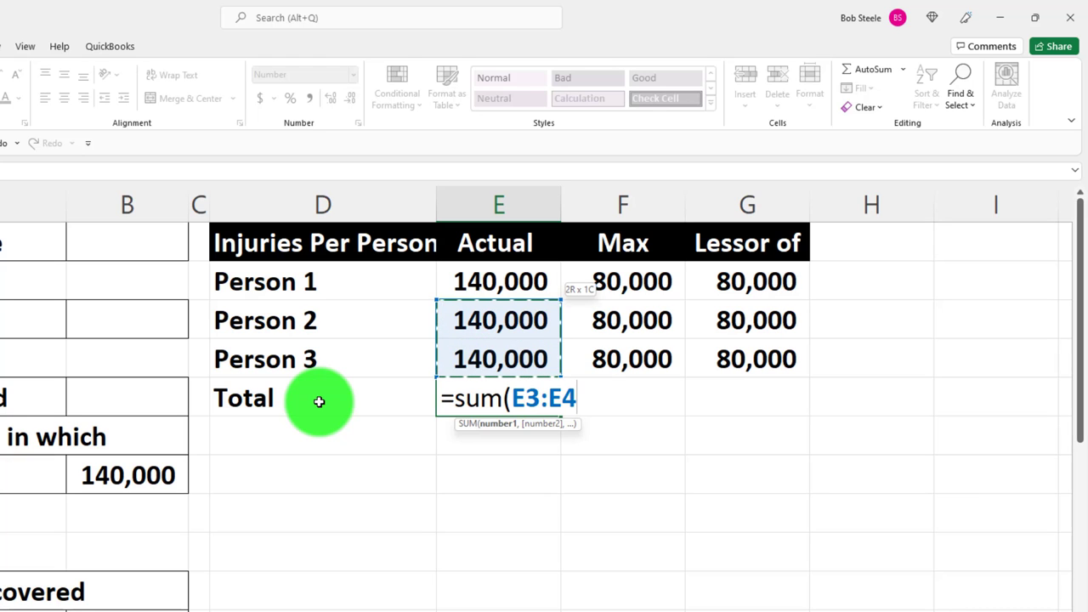
{"action": "key", "text": "Return"}
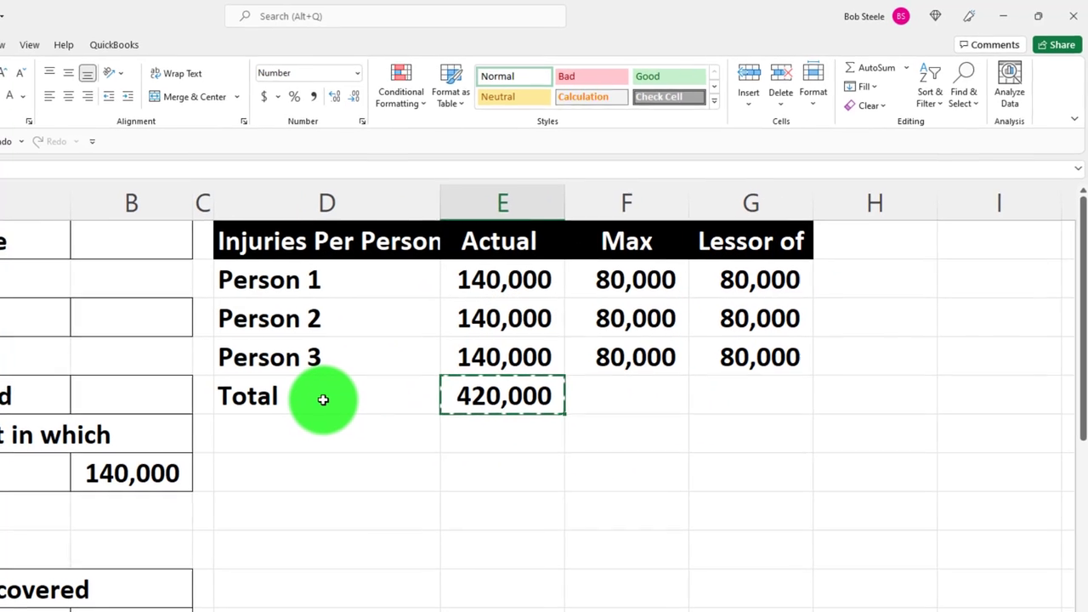
Paste the SUM into F5:G5 so Max and Lessor of total 240,000 each.
{"action": "key", "text": "Right"}
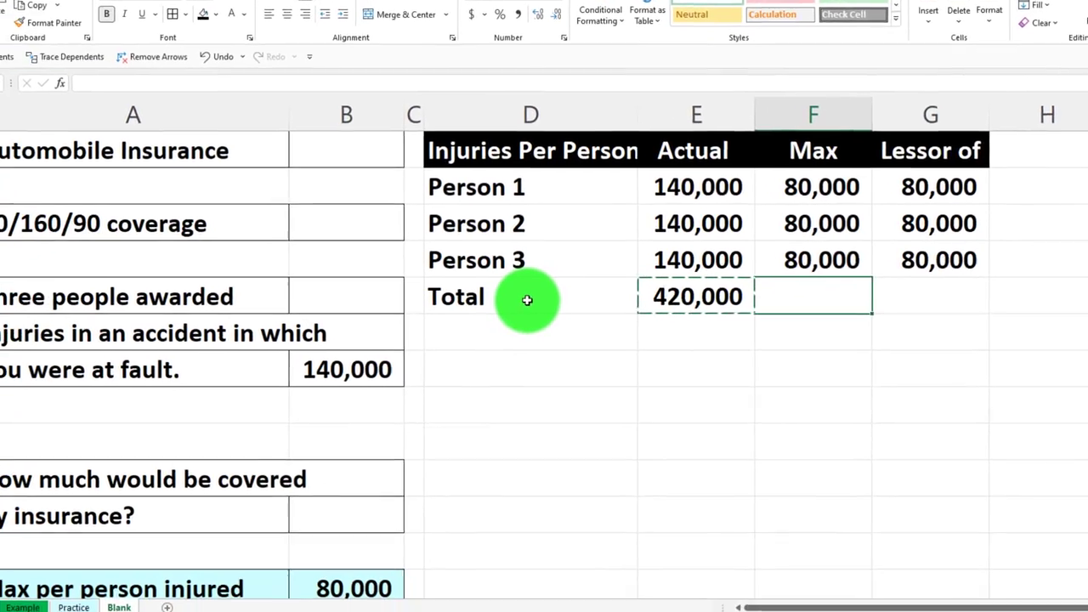
{"action": "key", "text": "shift+Right"}
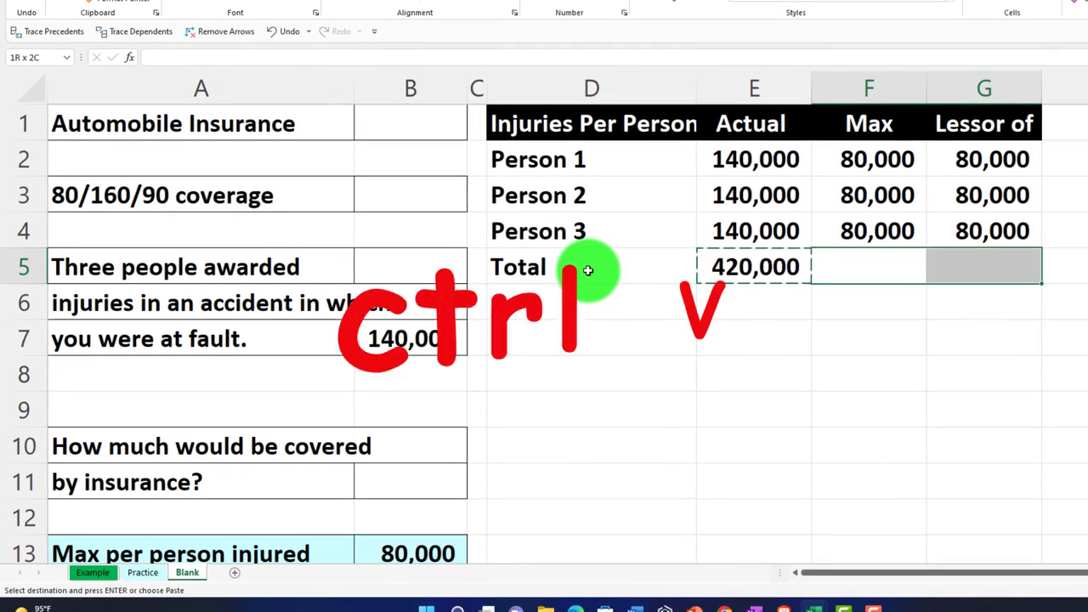
{"action": "type", "text": "240,000\t240,000"}
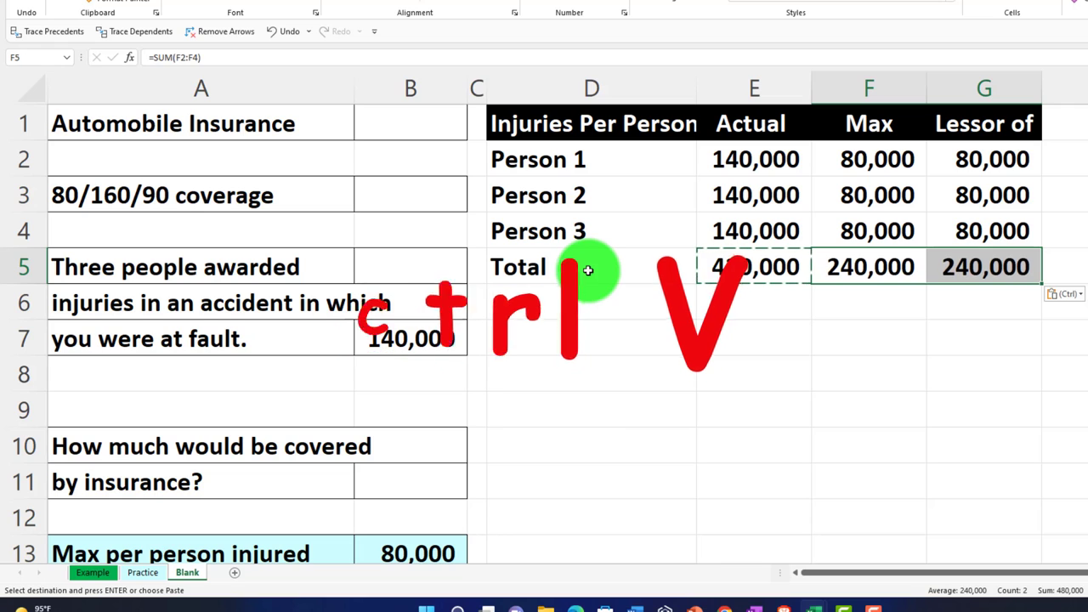
{"action": "double_click", "coordinate": [850, 269]}
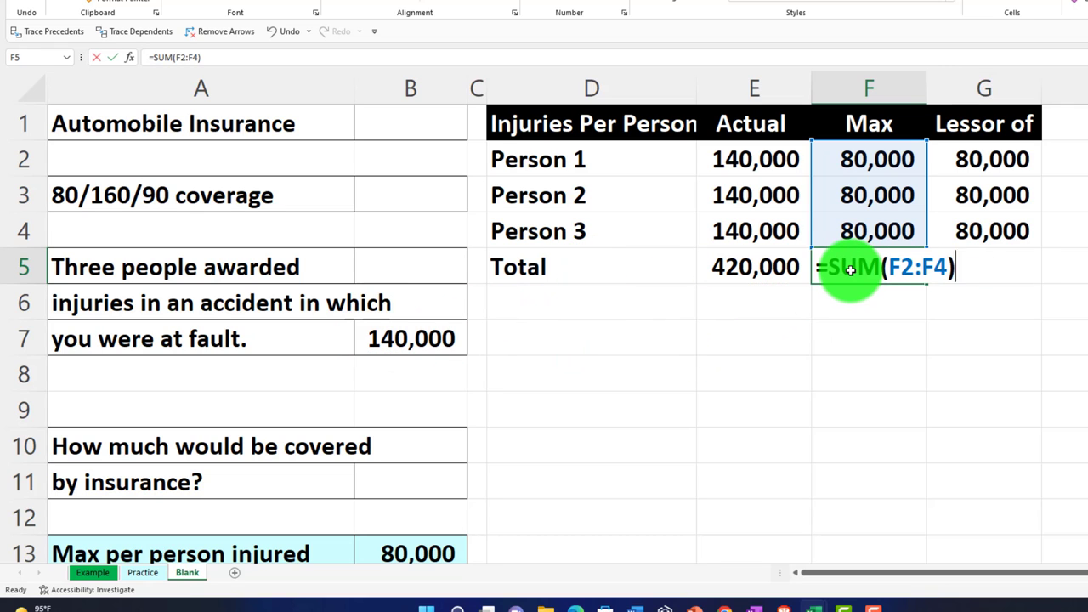
{"action": "key", "text": "Return"}
{"action": "double_click", "coordinate": [978, 268]}
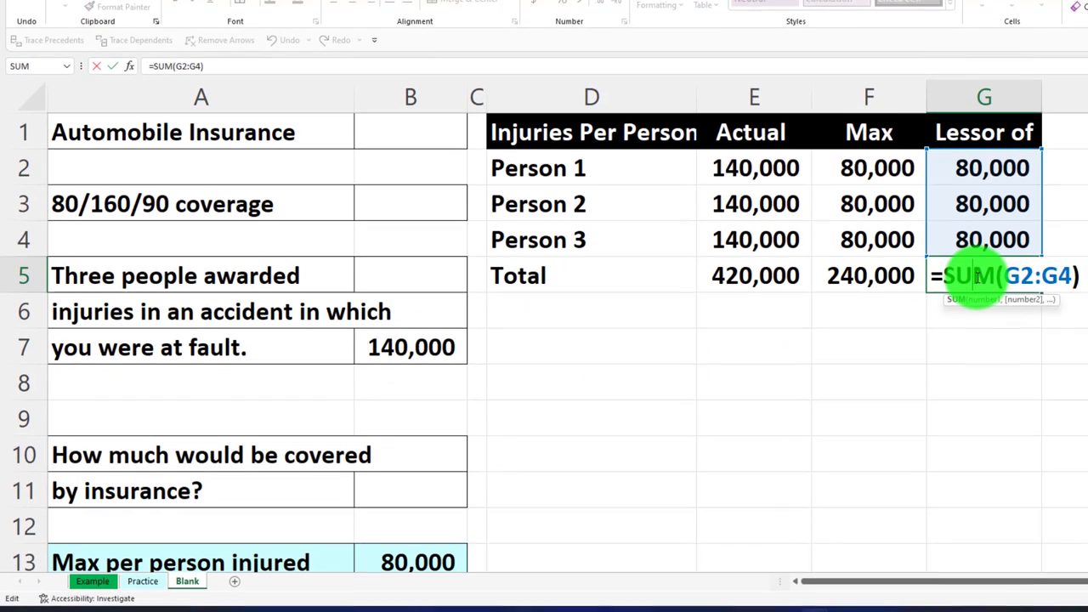
{"action": "key", "text": "Return"}
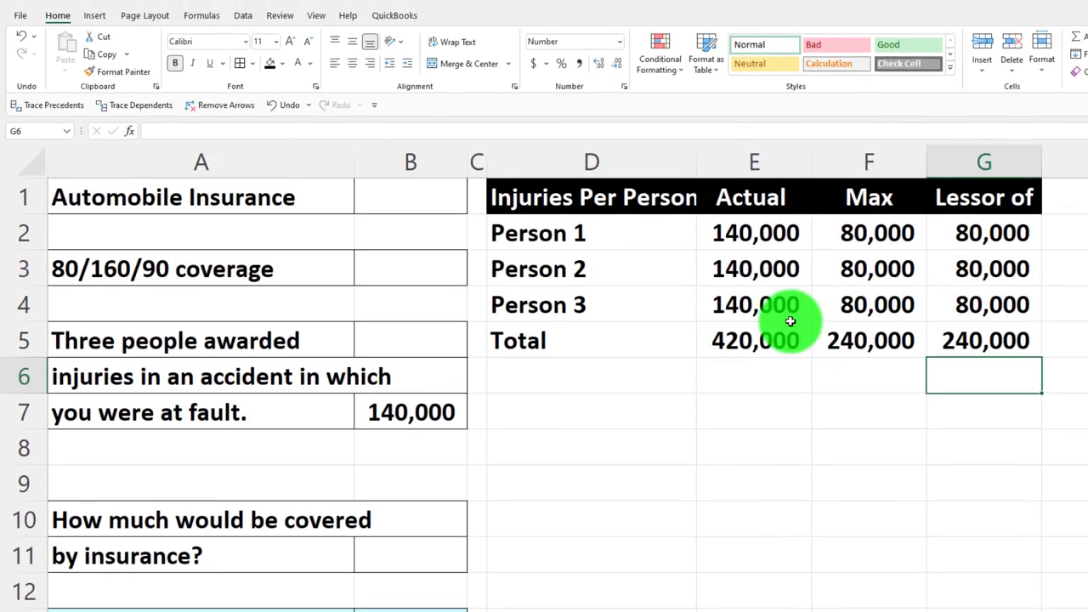
{"action": "left_click_drag", "start_coordinate": [769, 259], "coordinate": [931, 256]}
Underline the Person 3 amounts in E4:G4, then move across the totals to D6.
{"action": "left_click_drag", "start_coordinate": [931, 326], "coordinate": [935, 329]}
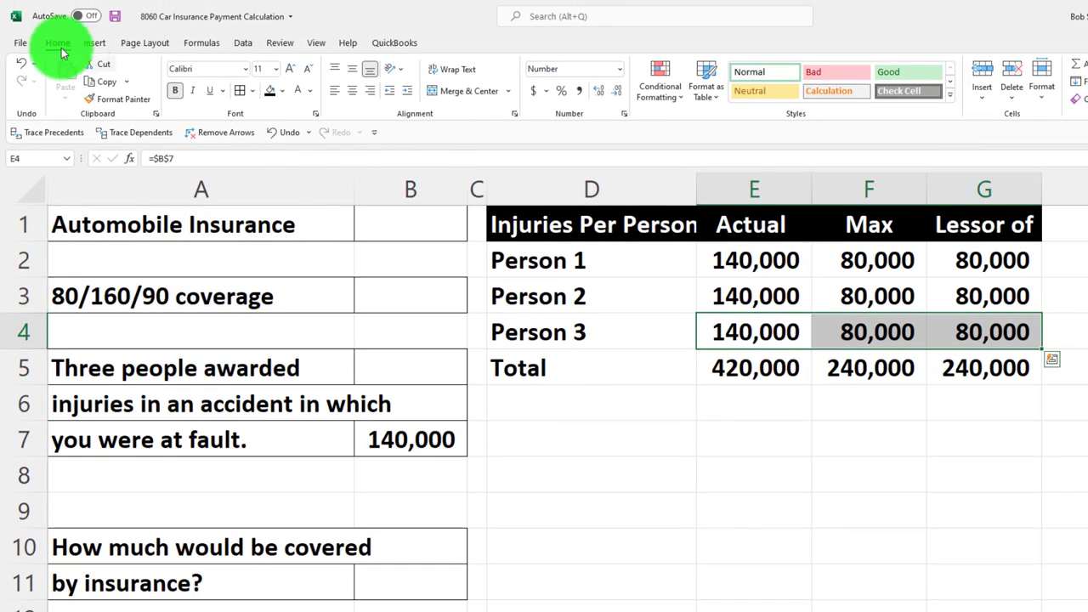
{"action": "left_click", "coordinate": [207, 91]}
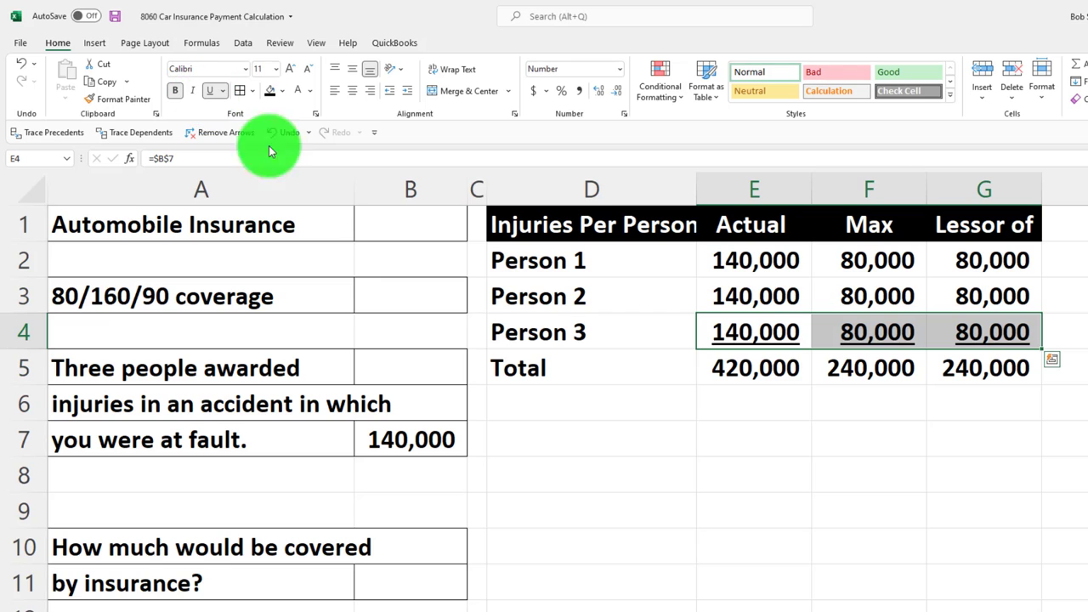
{"action": "left_click", "coordinate": [705, 368]}
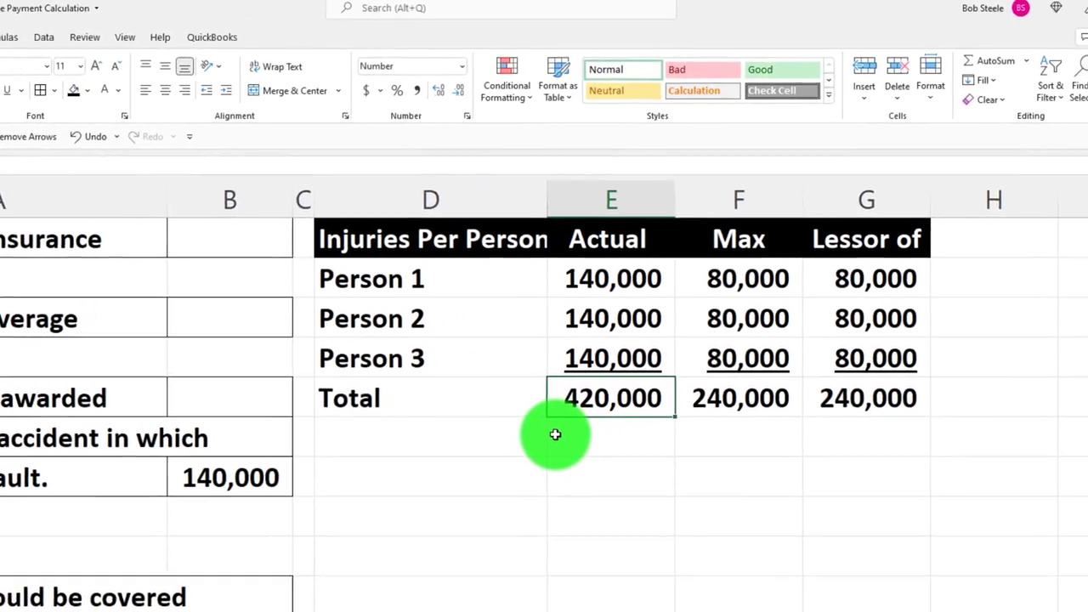
{"action": "key", "text": "Right"}
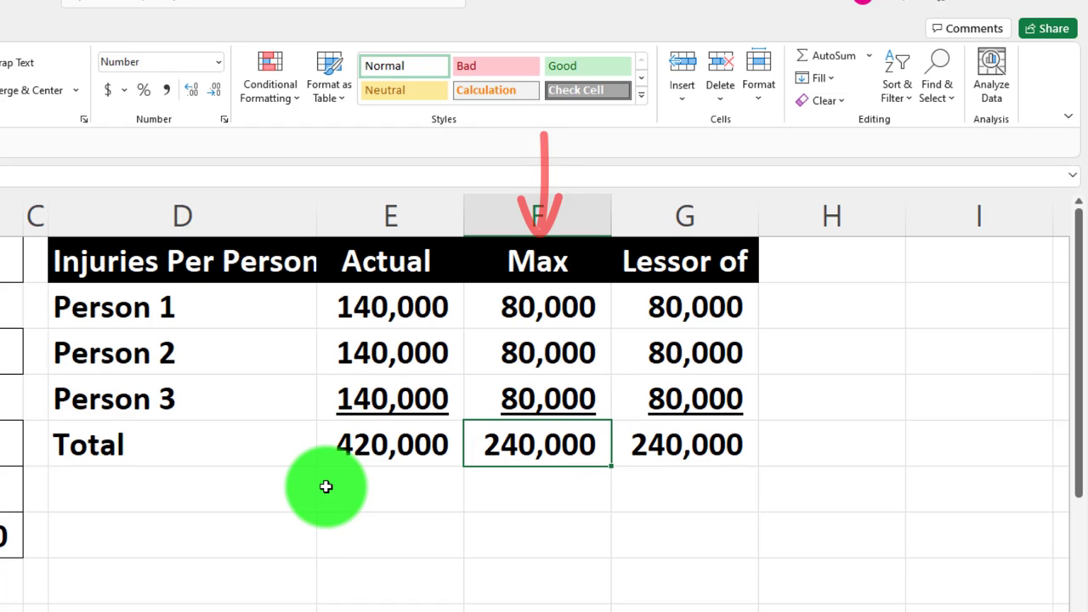
{"action": "key", "text": "Right"}
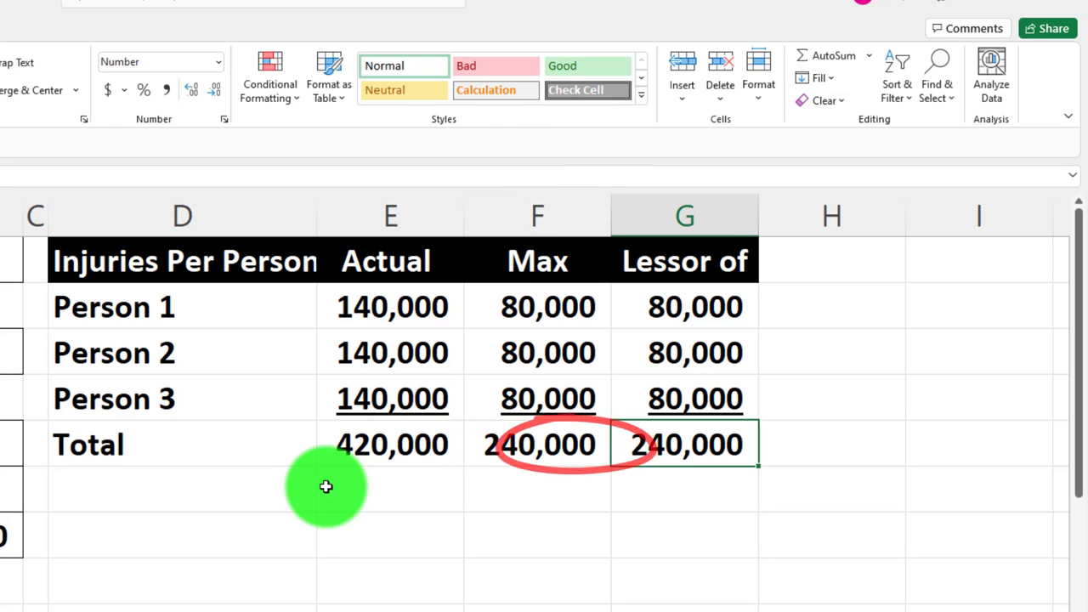
{"action": "key", "text": "Down"}
{"action": "key", "text": "Left"}
{"action": "key", "text": "Left"}
{"action": "key", "text": "Left"}
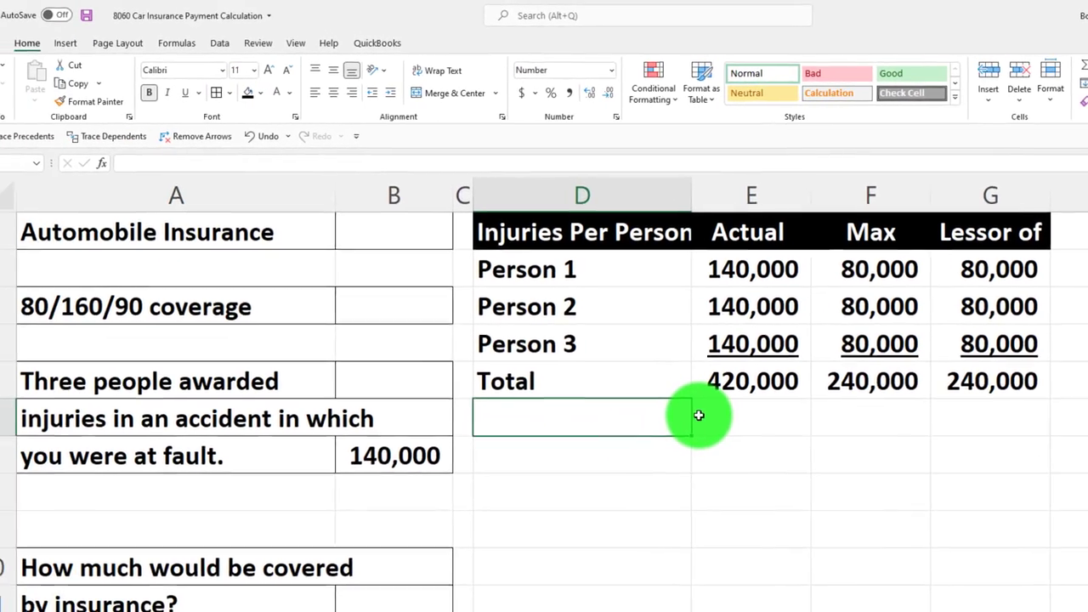
Add the 'Max per accident for injury' row with G6 linked to the 160,000 limit (=B14).
{"action": "type", "text": "Max per accident for injury"}
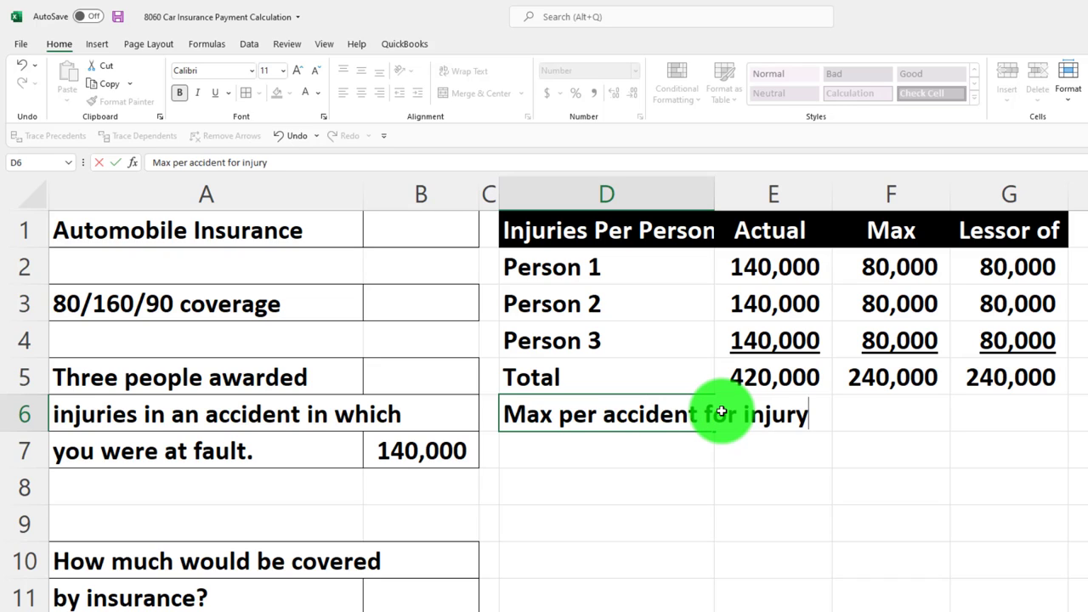
{"action": "key", "text": "Right"}
{"action": "key", "text": "Right"}
{"action": "key", "text": "Right"}
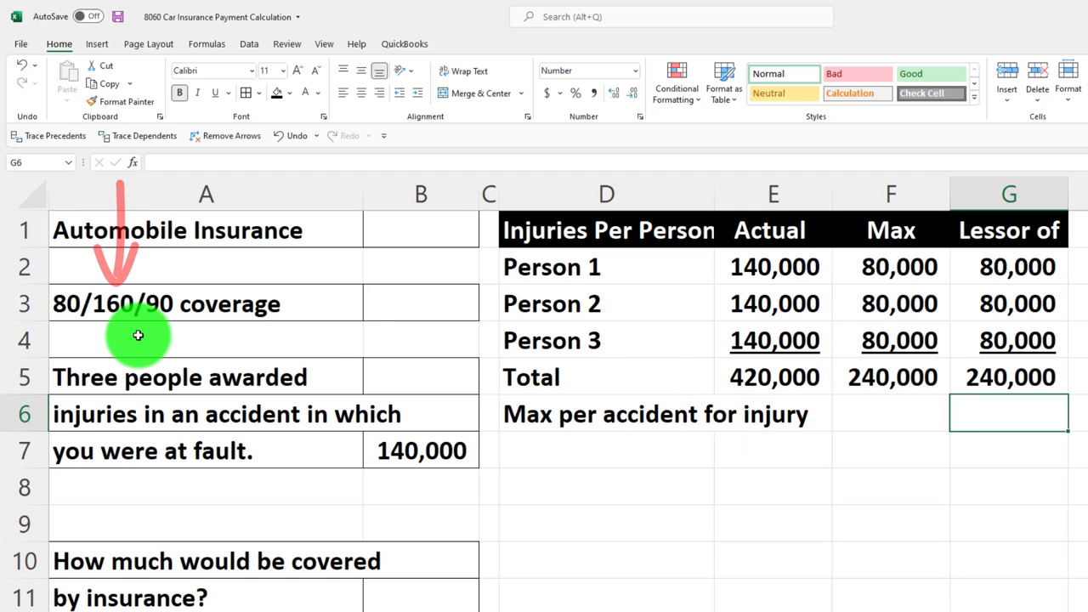
{"action": "type", "text": "="}
{"action": "key", "text": "Down"}
{"action": "key", "text": "Down"}
{"action": "key", "text": "Down"}
{"action": "key", "text": "Down"}
{"action": "key", "text": "Down"}
{"action": "key", "text": "Down"}
{"action": "key", "text": "Down"}
{"action": "key", "text": "Down"}
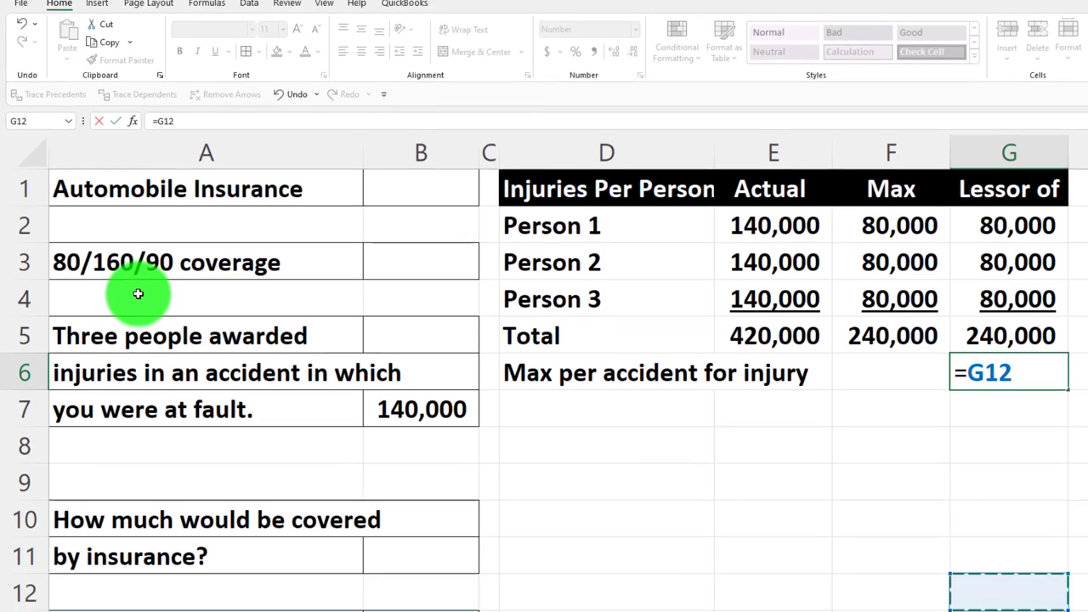
{"action": "key", "text": "Left"}
{"action": "key", "text": "Left"}
{"action": "key", "text": "Left"}
{"action": "key", "text": "Left"}
{"action": "key", "text": "Left"}
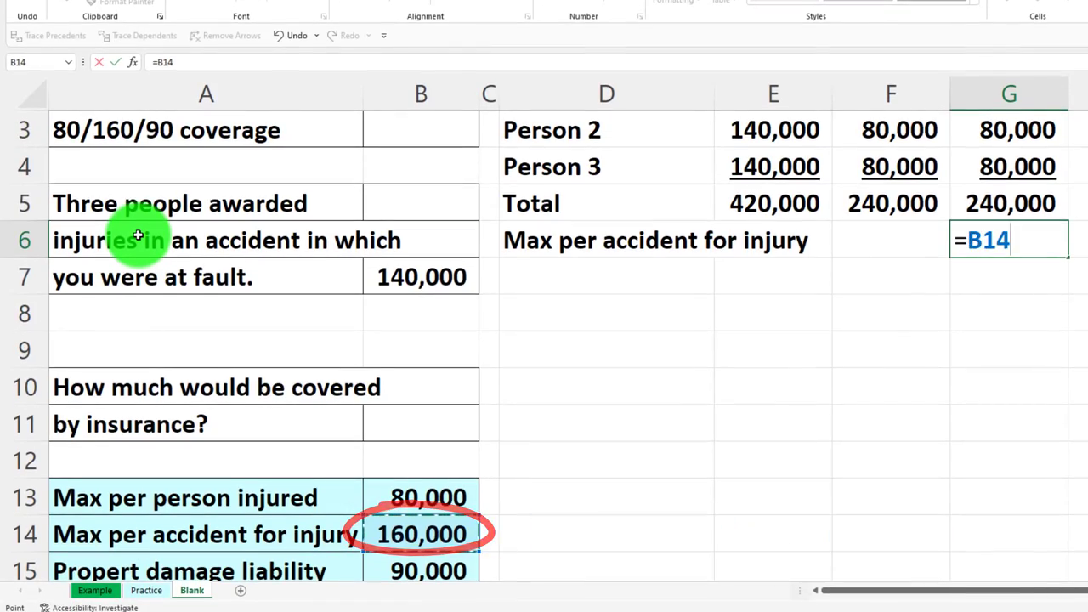
{"action": "key", "text": "Return"}
{"action": "key", "text": "Up"}
{"action": "key", "text": "Right"}
{"action": "key", "text": "Right"}
{"action": "key", "text": "Right"}
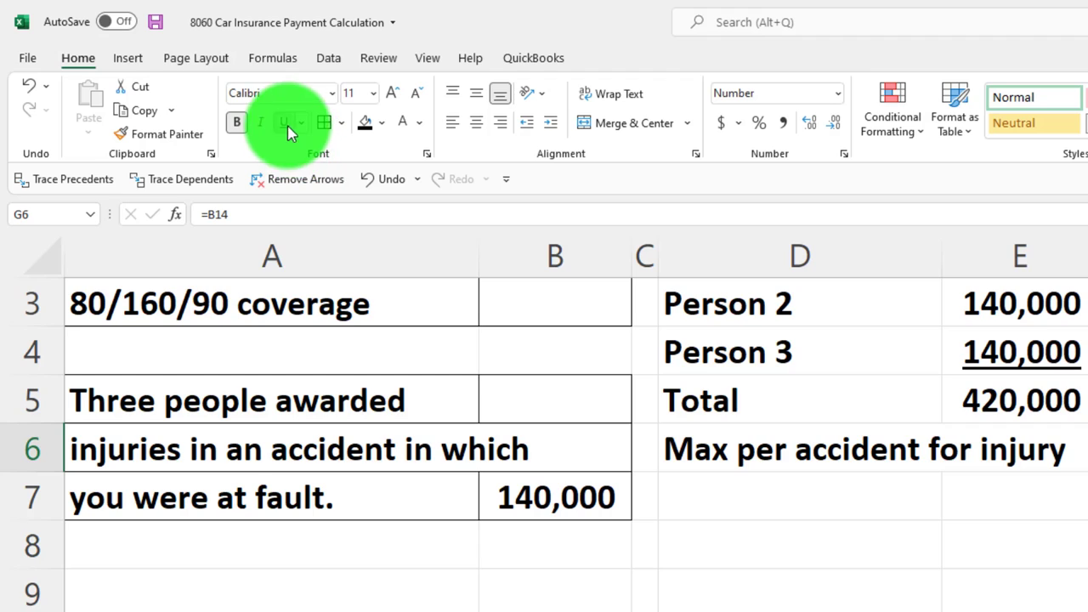
{"action": "key", "text": "Down"}
{"action": "key", "text": "Left"}
{"action": "key", "text": "Left"}
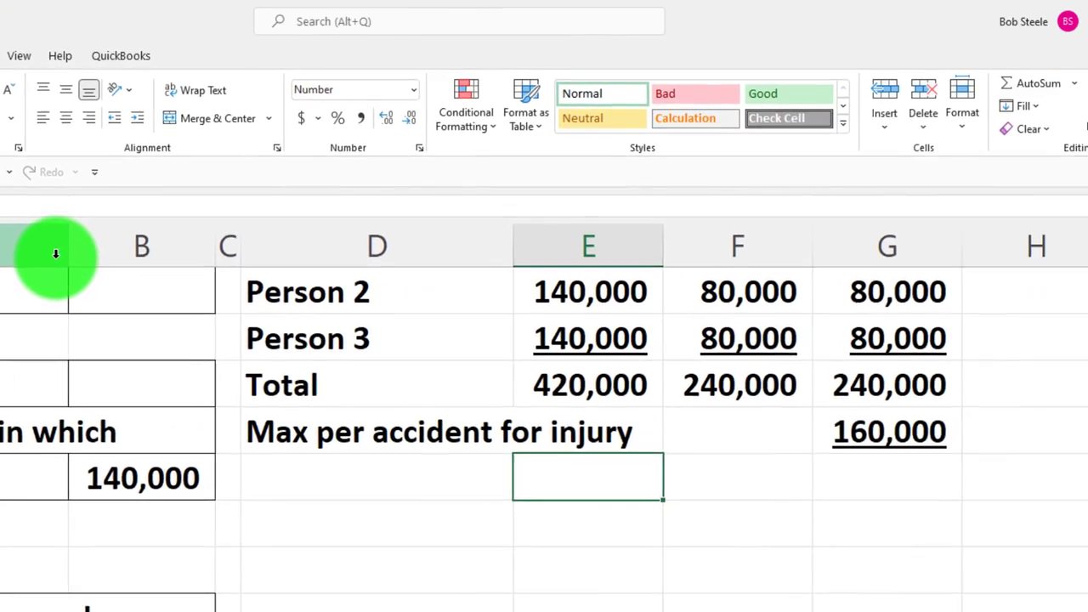
{"action": "key", "text": "Left"}
Add an 'Insurance payment' row with =MIN(G5:G6) in G7, then select D2:G7.
{"action": "type", "text": "Ins"}
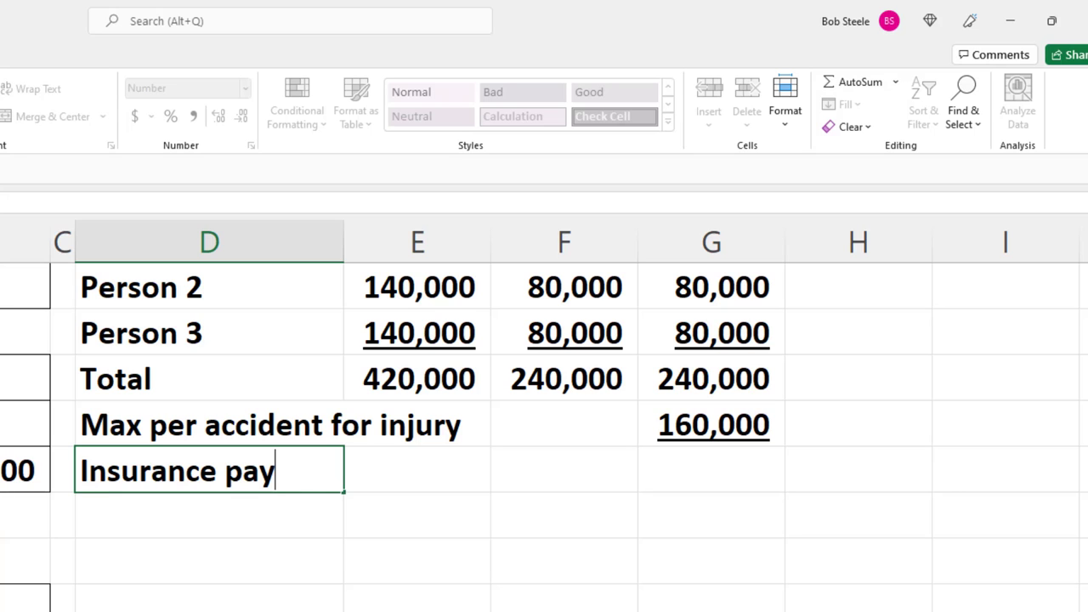
{"action": "type", "text": "urance payment"}
{"action": "key", "text": "Right"}
{"action": "key", "text": "Right"}
{"action": "key", "text": "Right"}
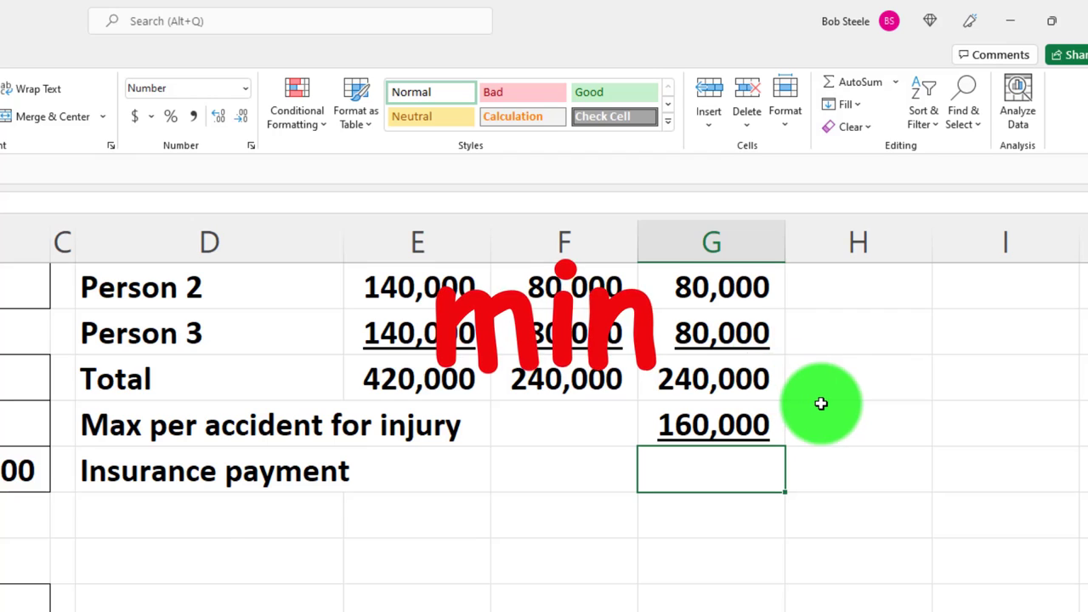
{"action": "scroll", "coordinate": [833, 413], "scroll_direction": "up", "scroll_amount": 1}
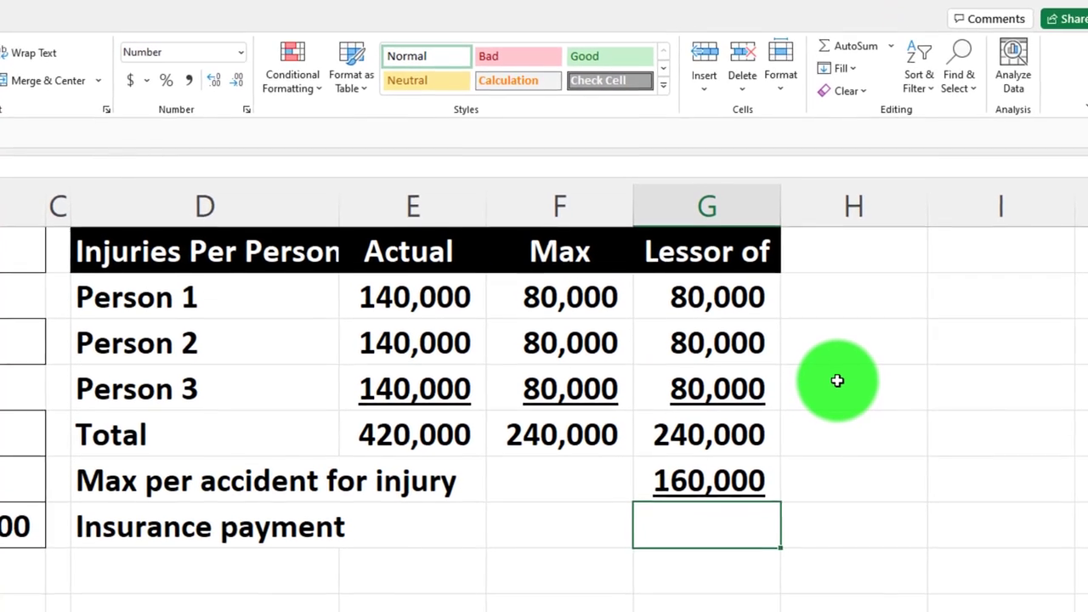
{"action": "type", "text": "="}
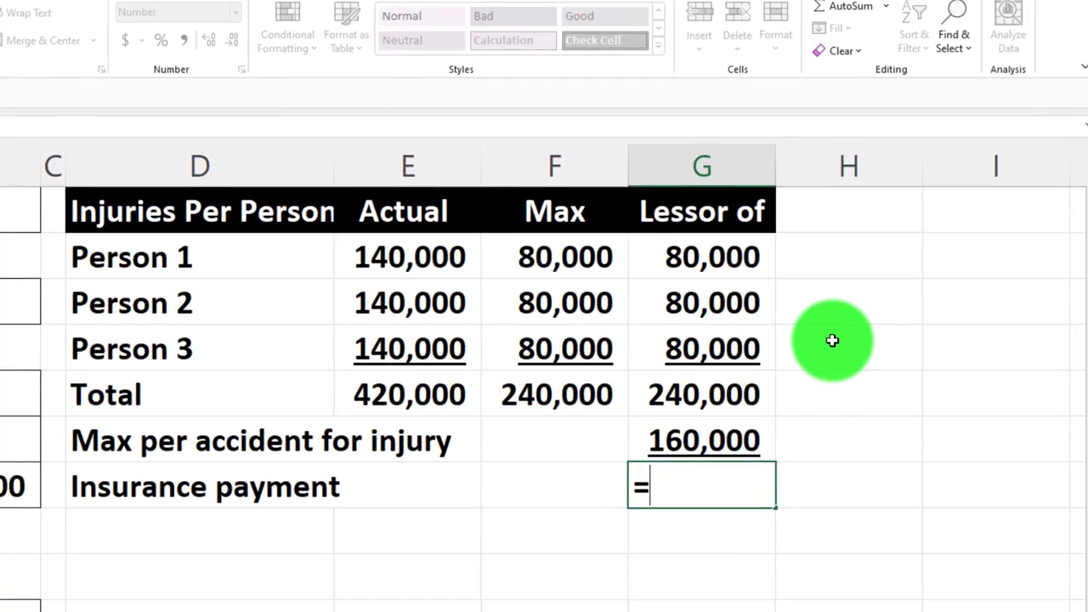
{"action": "type", "text": "min"}
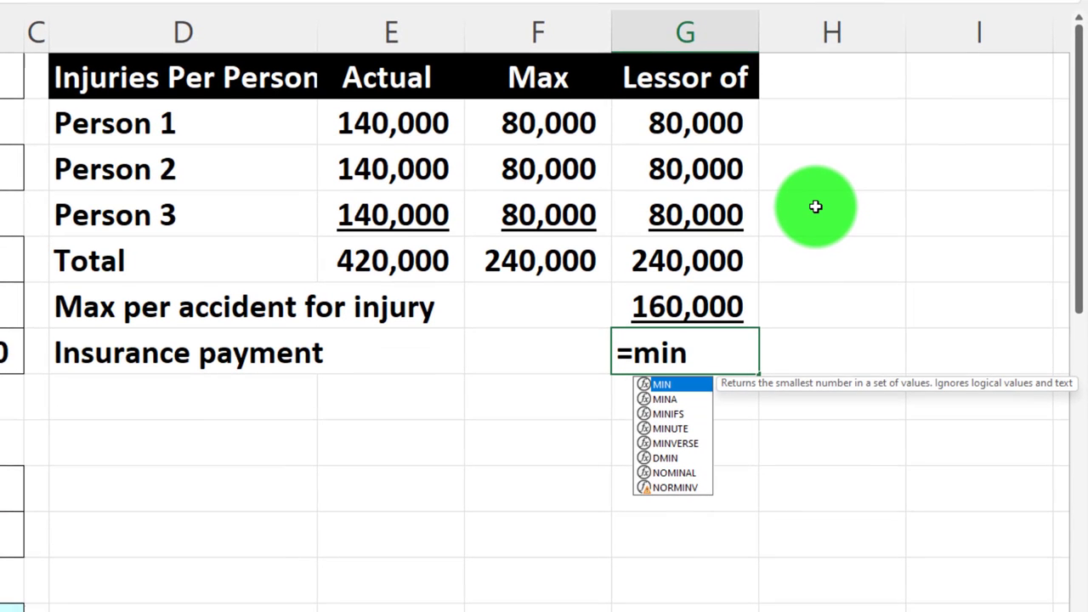
{"action": "type", "text": "("}
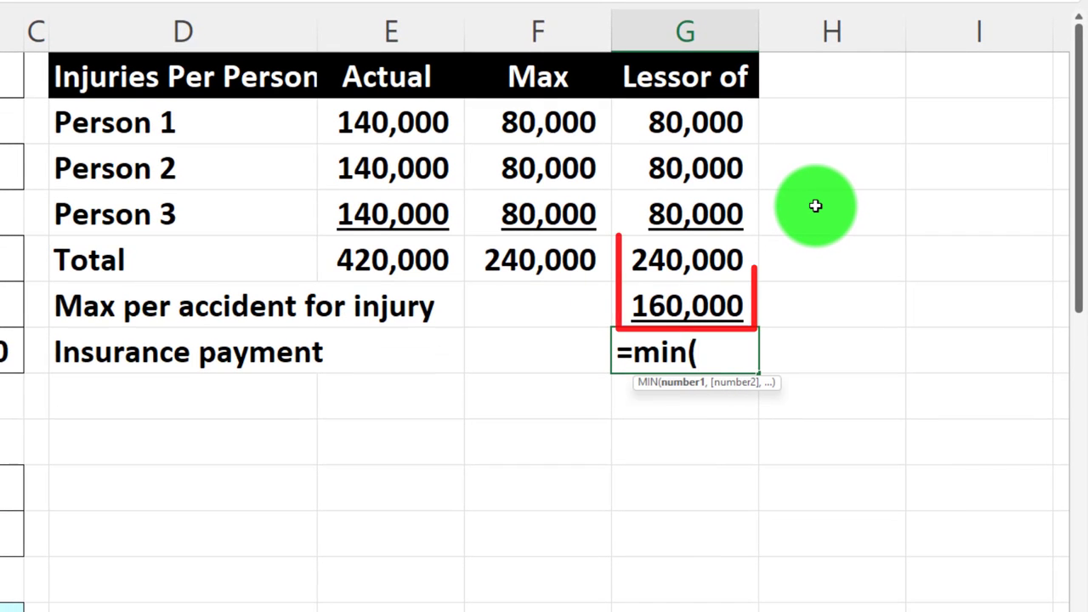
{"action": "left_click_drag", "start_coordinate": [816, 205], "coordinate": [815, 205]}
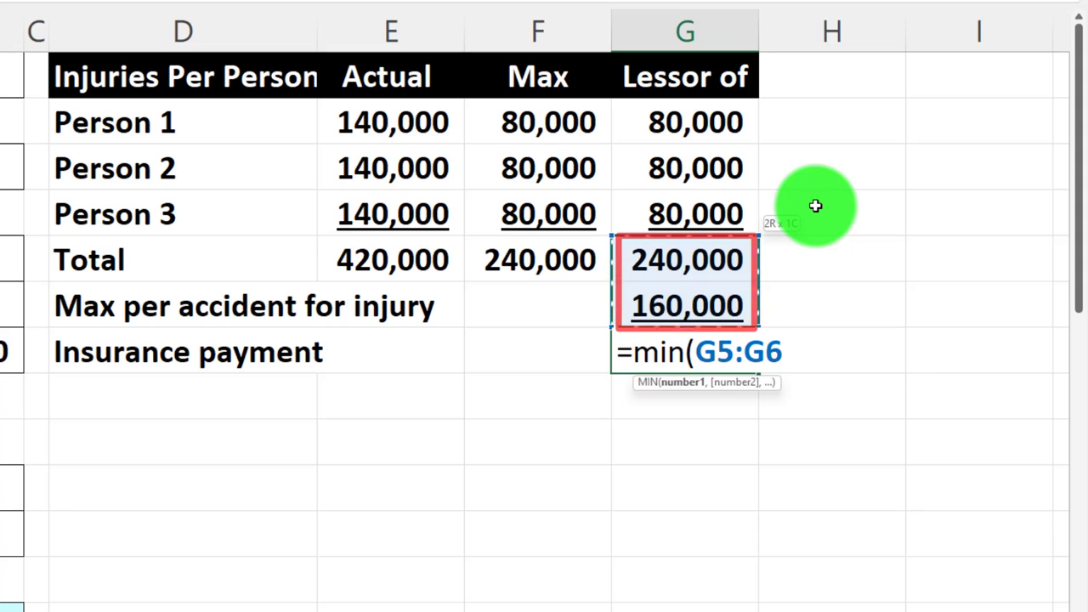
{"action": "key", "text": "Return"}
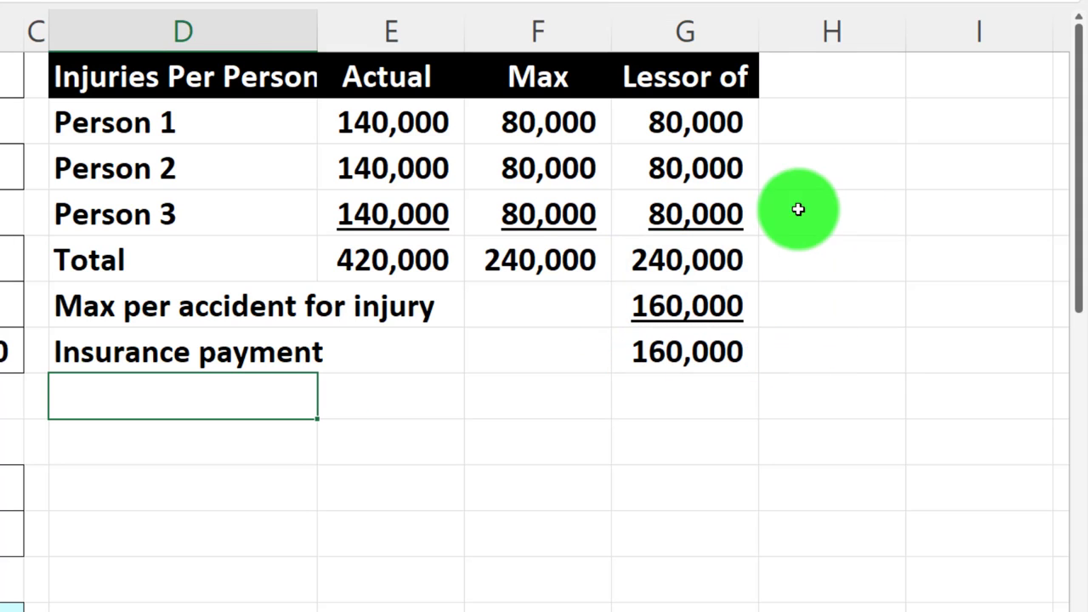
{"action": "left_click_drag", "start_coordinate": [157, 121], "coordinate": [558, 262]}
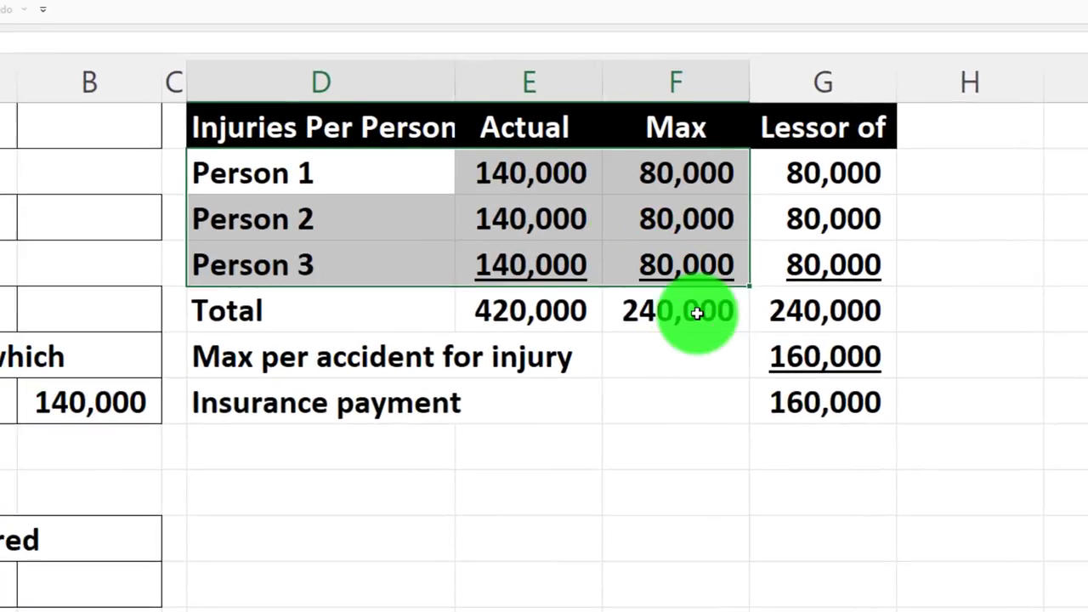
{"action": "left_click_drag", "start_coordinate": [696, 313], "coordinate": [763, 402]}
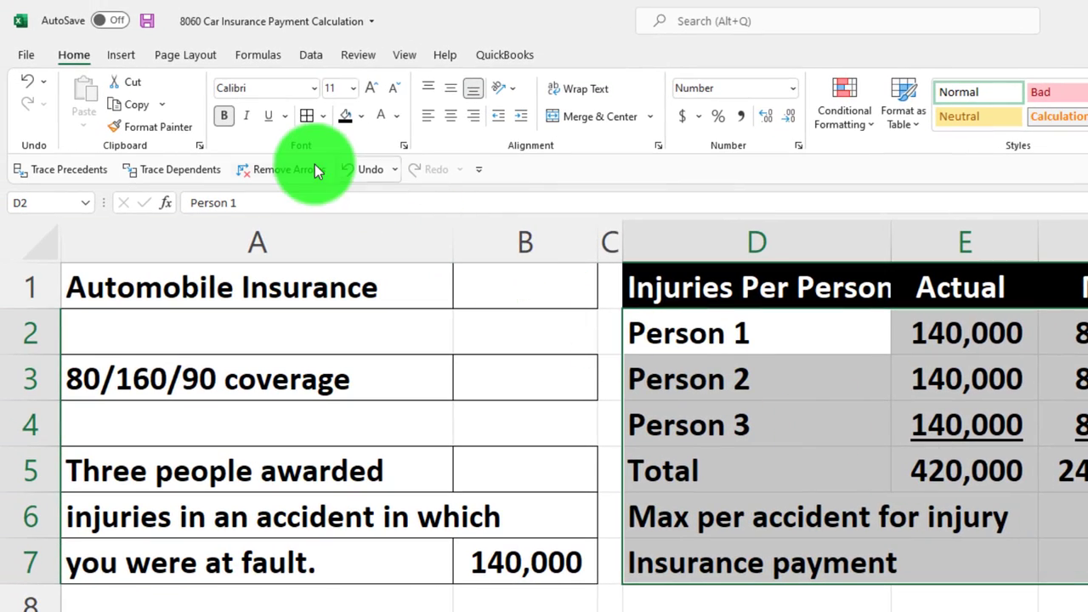
Fill the D2:G7 table with light teal and review the G7 payment formula.
{"action": "left_click", "coordinate": [362, 121]}
{"action": "left_click", "coordinate": [347, 331]}
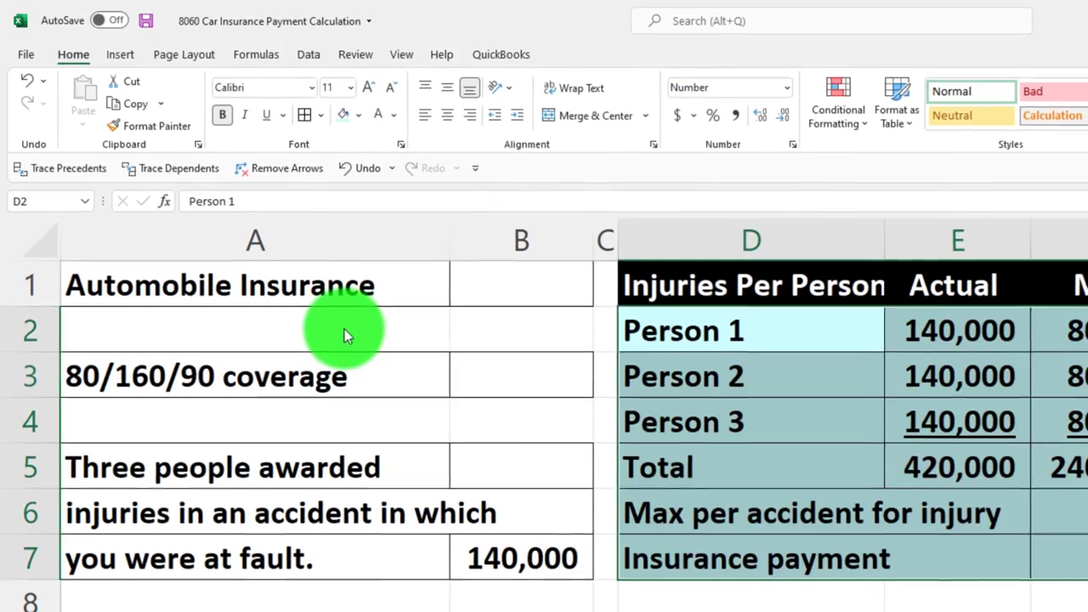
{"action": "left_click", "coordinate": [754, 611]}
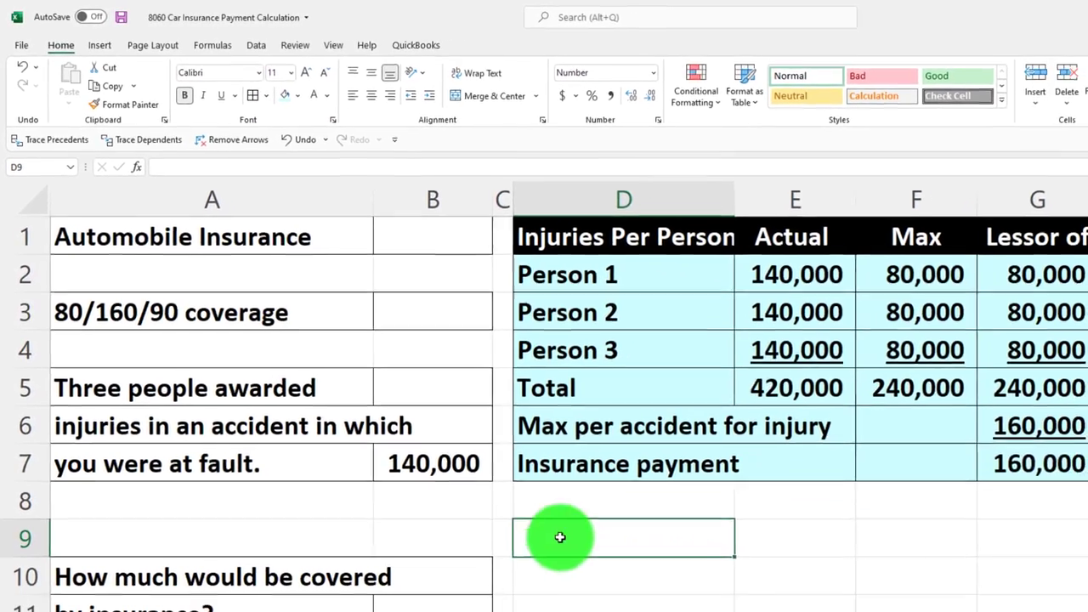
{"action": "left_click", "coordinate": [1062, 470]}
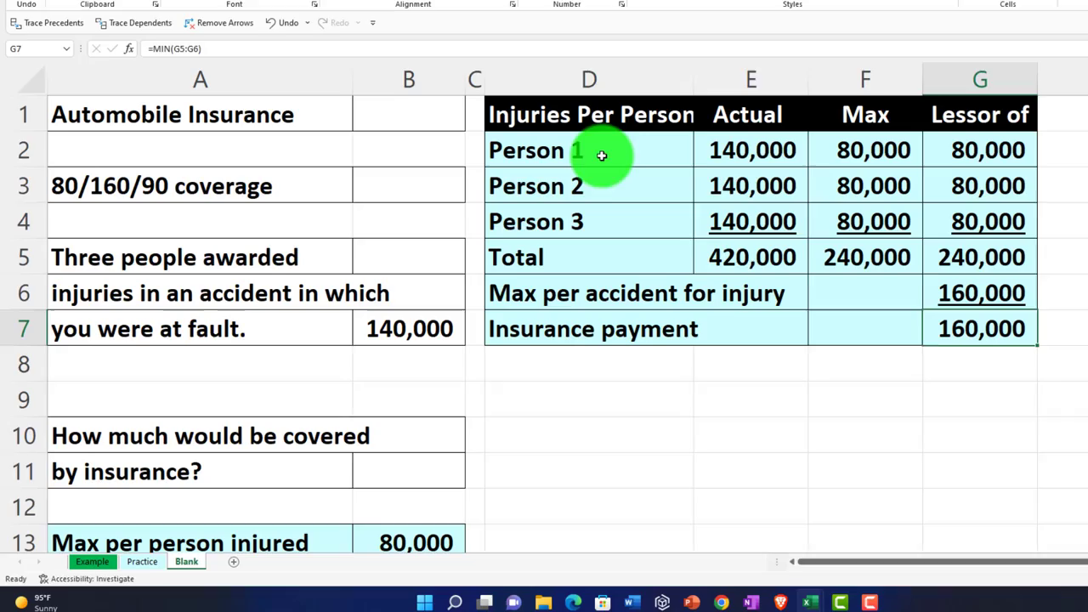
Drag the purple coverage-explanation note down to rows 29–31.
{"action": "mouse_move", "coordinate": [629, 217]}
{"action": "left_mouse_down"}
{"action": "mouse_move", "coordinate": [660, 218]}
{"action": "mouse_move", "coordinate": [729, 278]}
{"action": "left_mouse_up"}
{"action": "scroll", "coordinate": [374, 327], "scroll_direction": "down", "scroll_amount": 1}
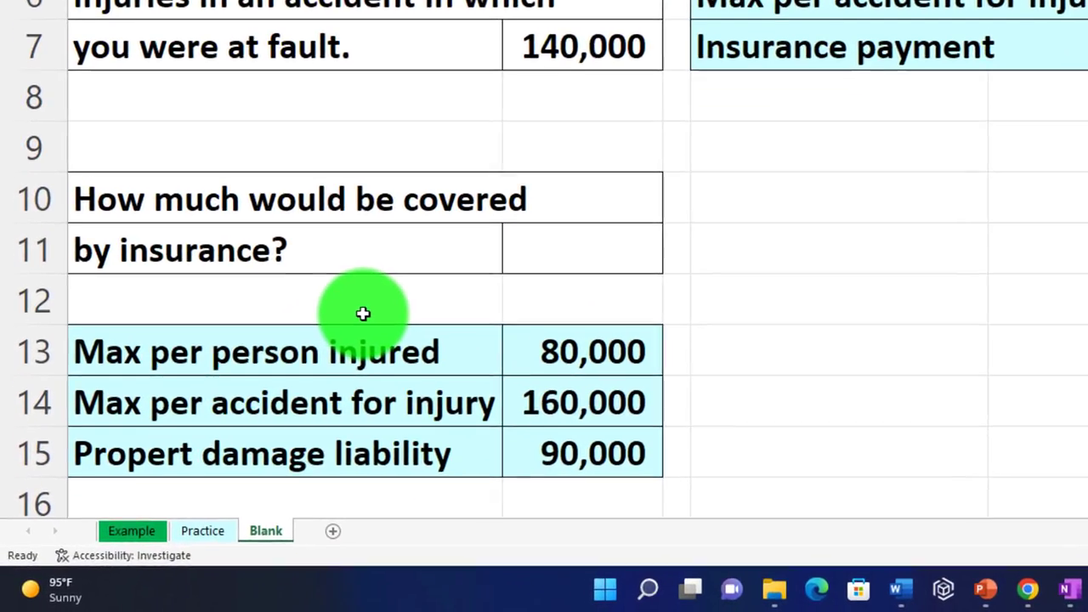
{"action": "scroll", "coordinate": [308, 359], "scroll_direction": "down", "scroll_amount": 2}
{"action": "scroll", "coordinate": [372, 308], "scroll_direction": "up", "scroll_amount": 3}
{"action": "scroll", "coordinate": [374, 323], "scroll_direction": "down", "scroll_amount": 5}
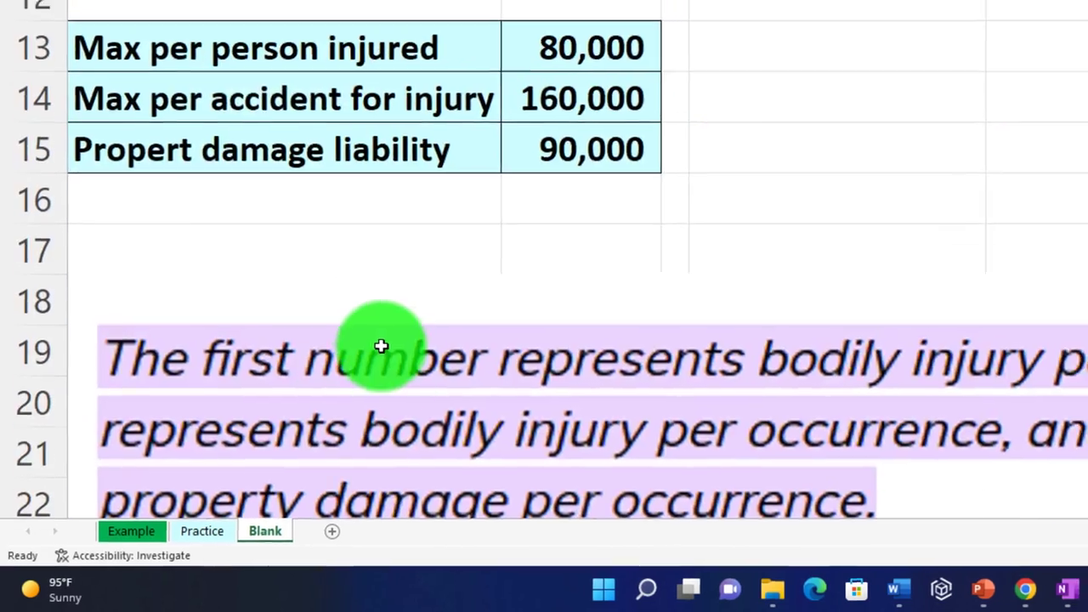
{"action": "left_click_drag", "start_coordinate": [319, 55], "coordinate": [318, 473]}
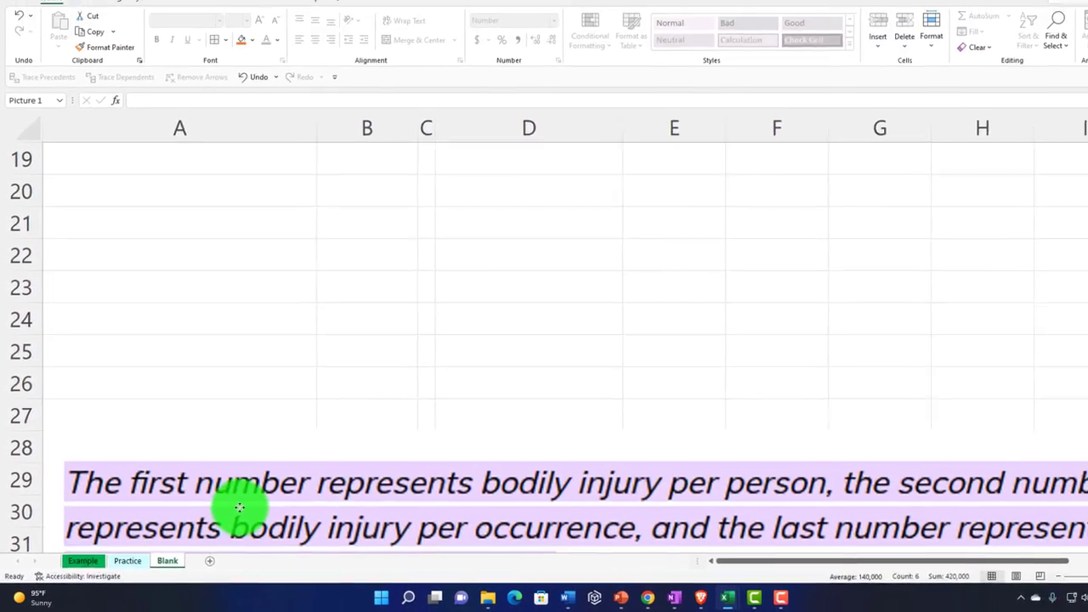
Enter Person 1, Person 2 and Person 3 in A17:A19, then move to the amounts column.
{"action": "left_click", "coordinate": [129, 308]}
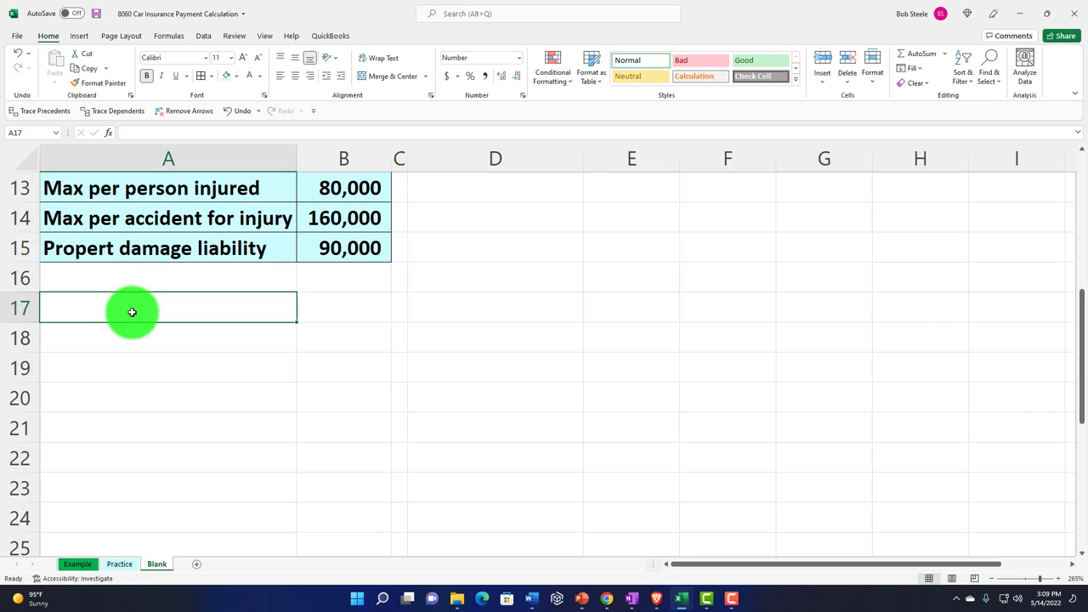
{"action": "type", "text": "OPer"}
{"action": "key", "text": "BackSpace"}
{"action": "key", "text": "BackSpace"}
{"action": "key", "text": "BackSpace"}
{"action": "key", "text": "BackSpace"}
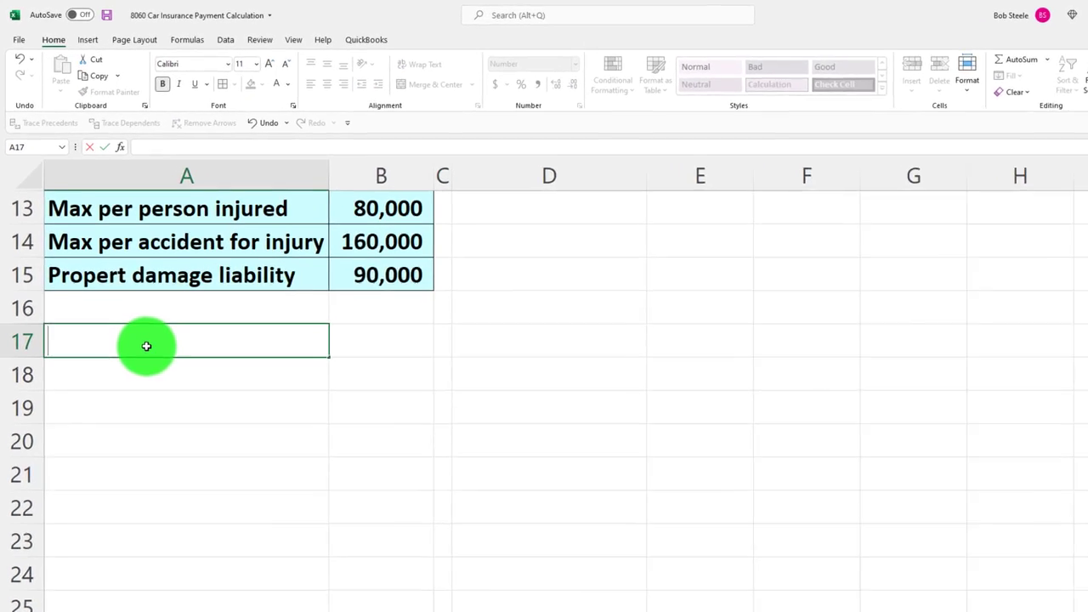
{"action": "type", "text": "Pers"}
{"action": "type", "text": "on"}
{"action": "type", "text": " 1"}
{"action": "key", "text": "Return"}
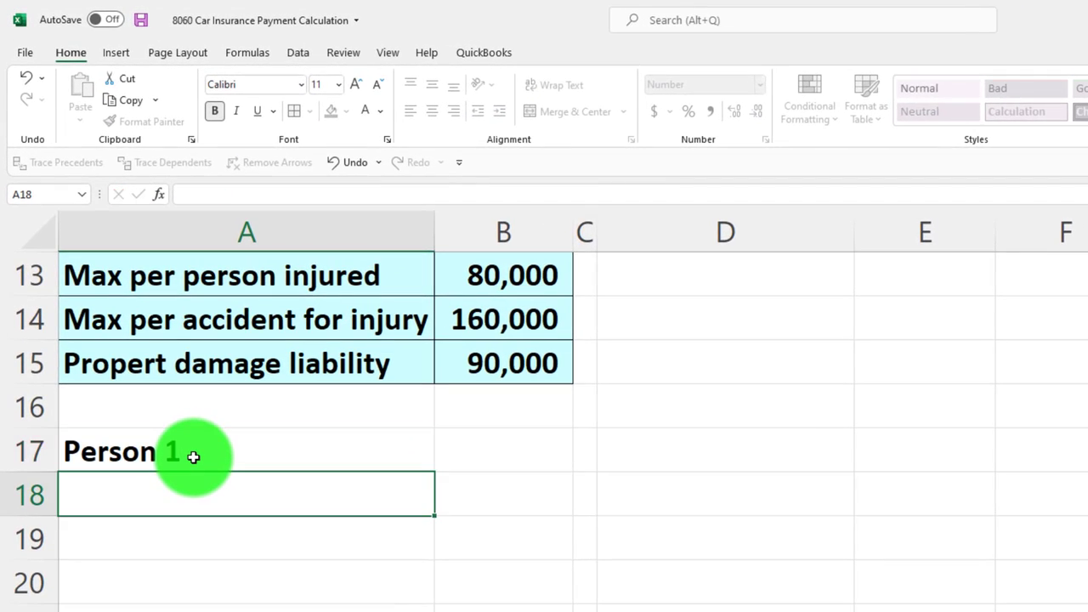
{"action": "type", "text": "PErs"}
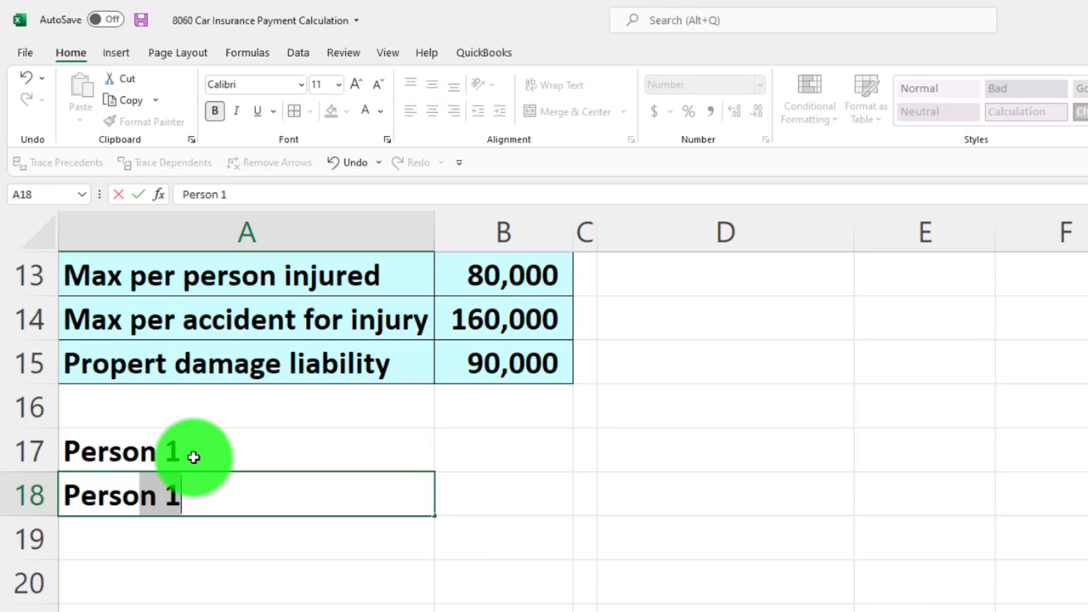
{"action": "type", "text": "on 2"}
{"action": "key", "text": "Return"}
{"action": "type", "text": "Pe"}
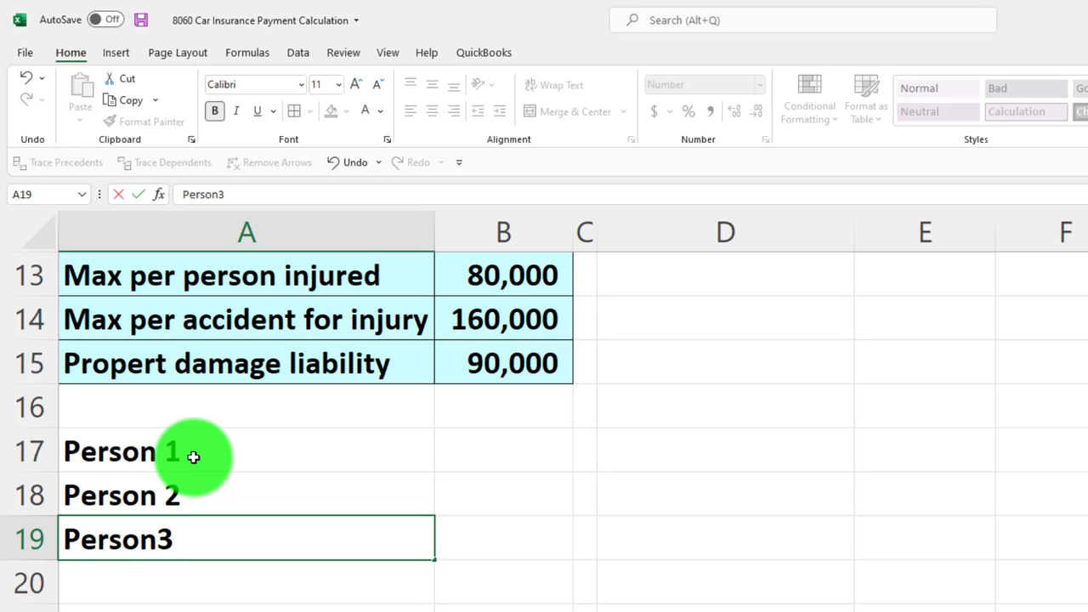
{"action": "type", "text": "rson 3"}
{"action": "key", "text": "Tab"}
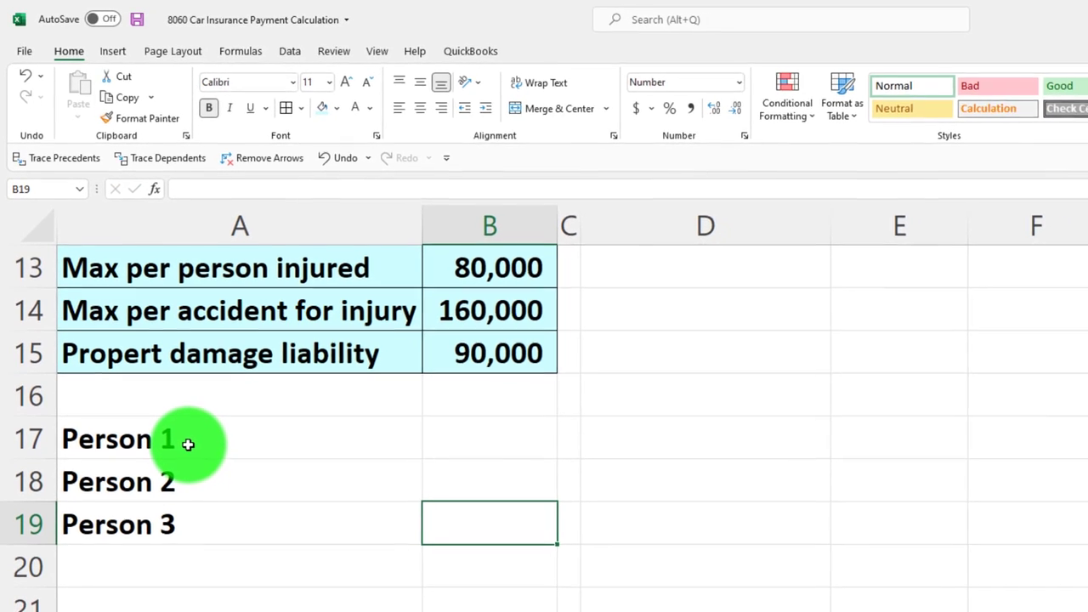
{"action": "key", "text": "Up"}
{"action": "key", "text": "Up"}
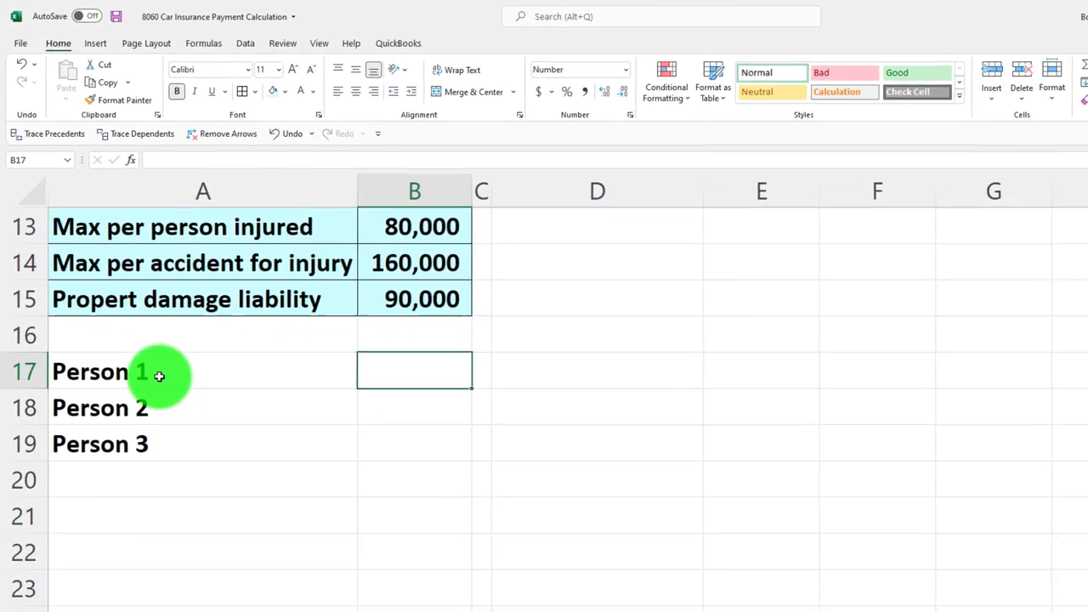
{"action": "scroll", "coordinate": [430, 410], "scroll_direction": "up", "scroll_amount": 4}
{"action": "scroll", "coordinate": [426, 396], "scroll_direction": "down", "scroll_amount": 2}
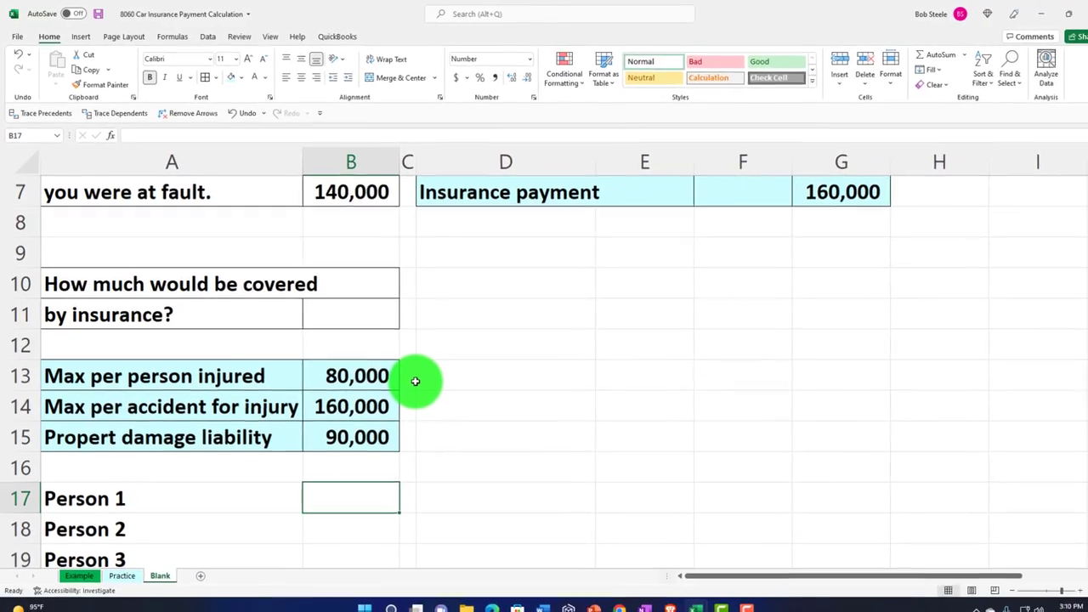
Enter 140,000 for Person 1, with Persons 2 and 3 as +formulas referencing the amount above.
{"action": "type", "text": "140"}
{"action": "key", "text": "Return"}
{"action": "type", "text": "14"}
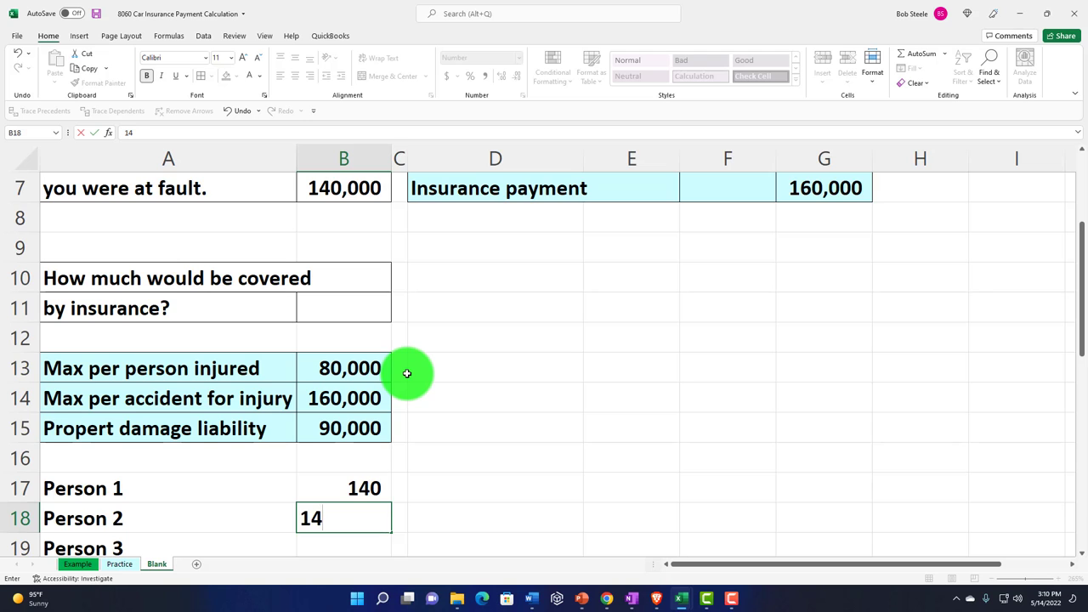
{"action": "key", "text": "Return"}
{"action": "key", "text": "Up"}
{"action": "key", "text": "Up"}
{"action": "key", "text": "F2"}
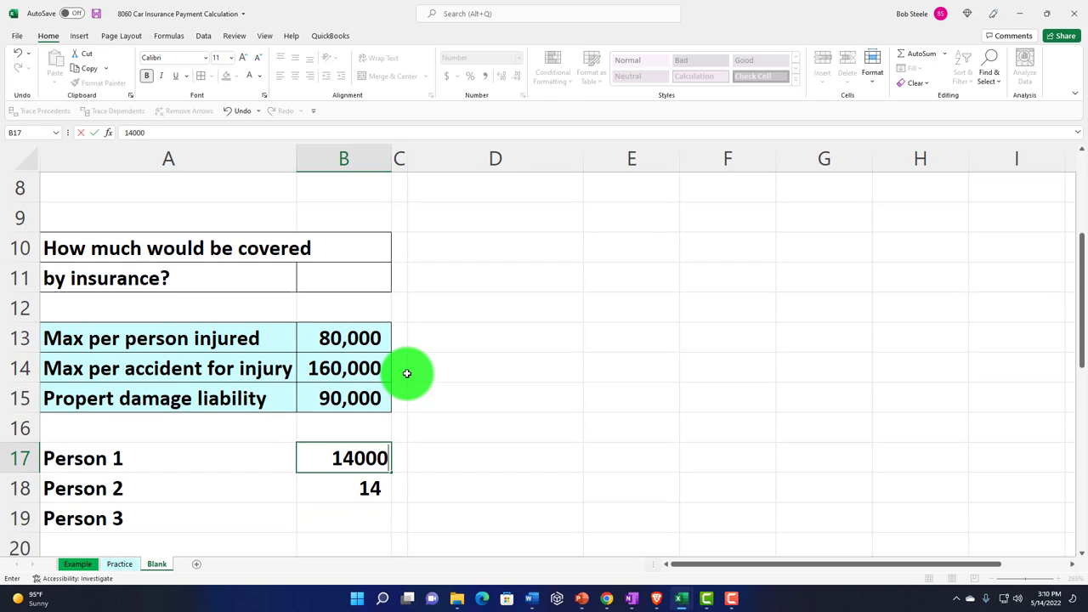
{"action": "type", "text": "00"}
{"action": "key", "text": "Return"}
{"action": "type", "text": "+"}
{"action": "key", "text": "Up"}
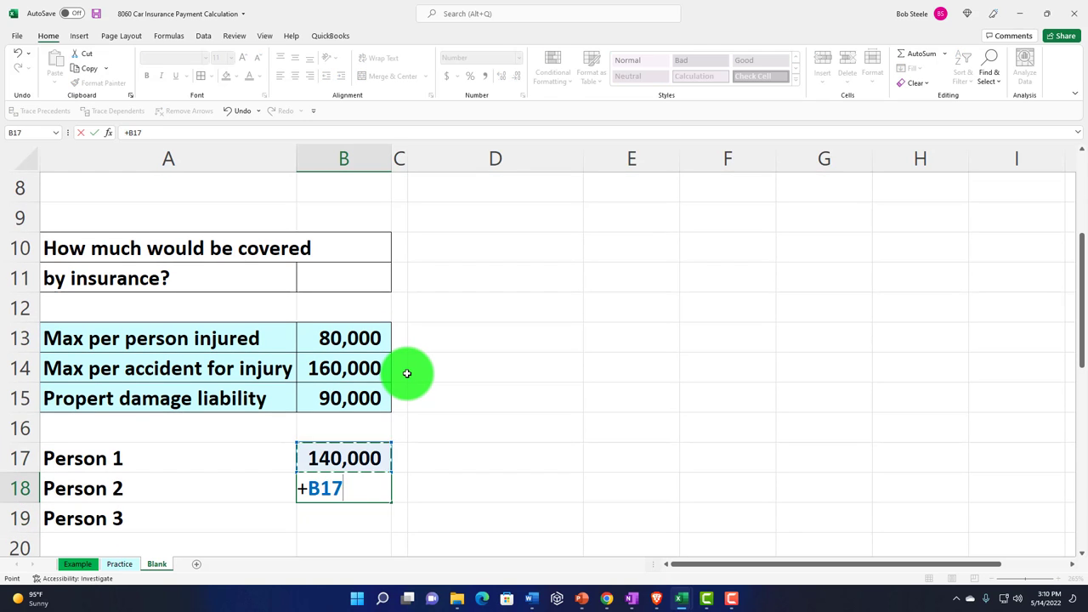
{"action": "key", "text": "Return"}
{"action": "type", "text": "+"}
{"action": "key", "text": "Up"}
{"action": "key", "text": "Return"}
Link the table's Actual cells for Persons 1 and 2 to B17 and B18, starting Person 3's link.
{"action": "scroll", "coordinate": [408, 373], "scroll_direction": "up", "scroll_amount": 3}
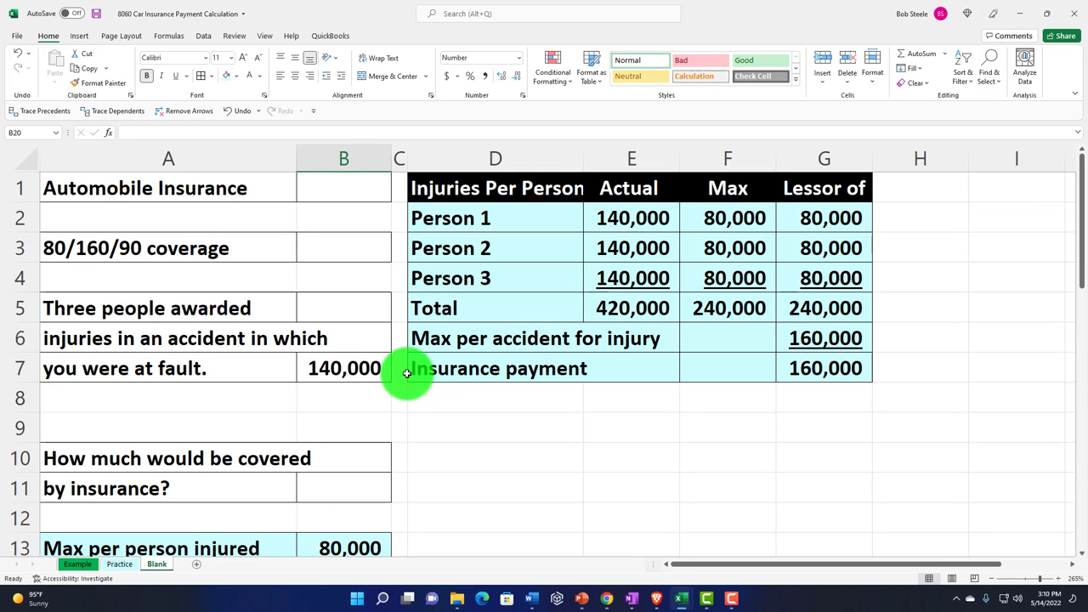
{"action": "left_click", "coordinate": [638, 225]}
{"action": "type", "text": "="}
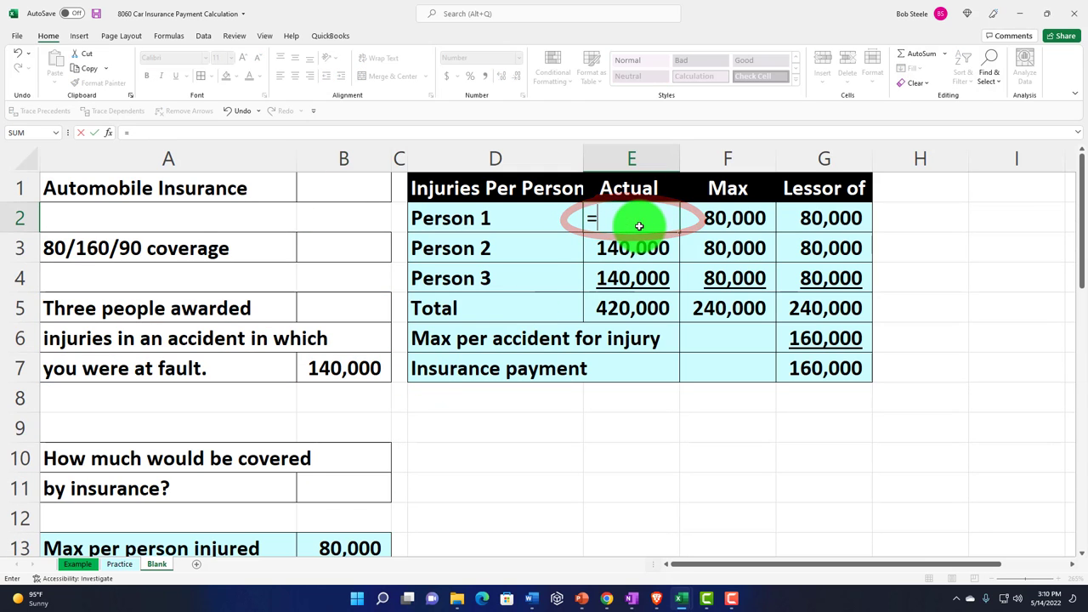
{"action": "scroll", "coordinate": [511, 396], "scroll_direction": "down", "scroll_amount": 3}
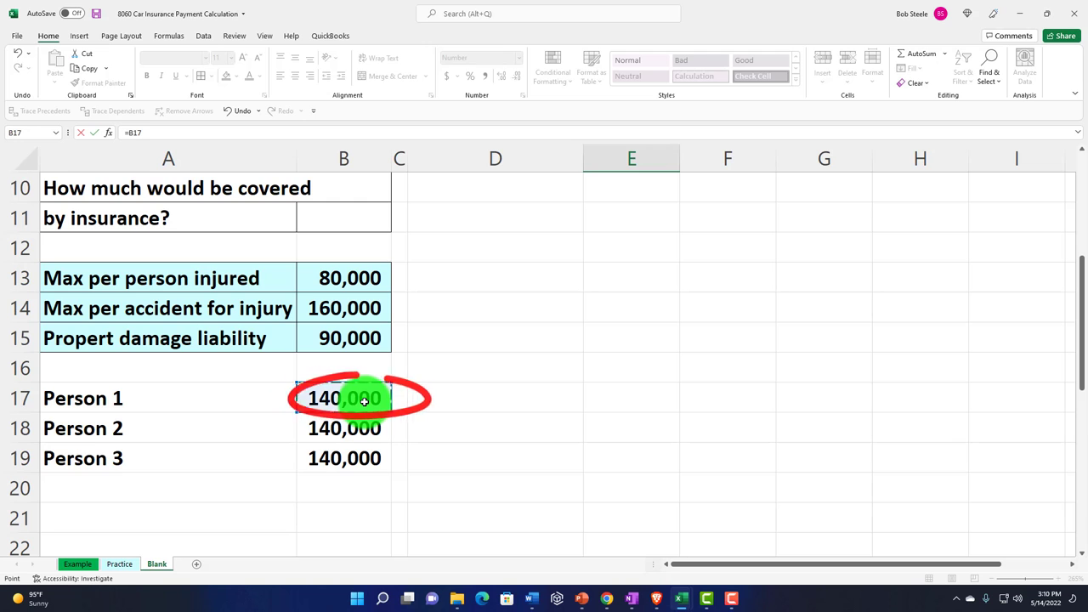
{"action": "key", "text": "Return"}
{"action": "type", "text": "="}
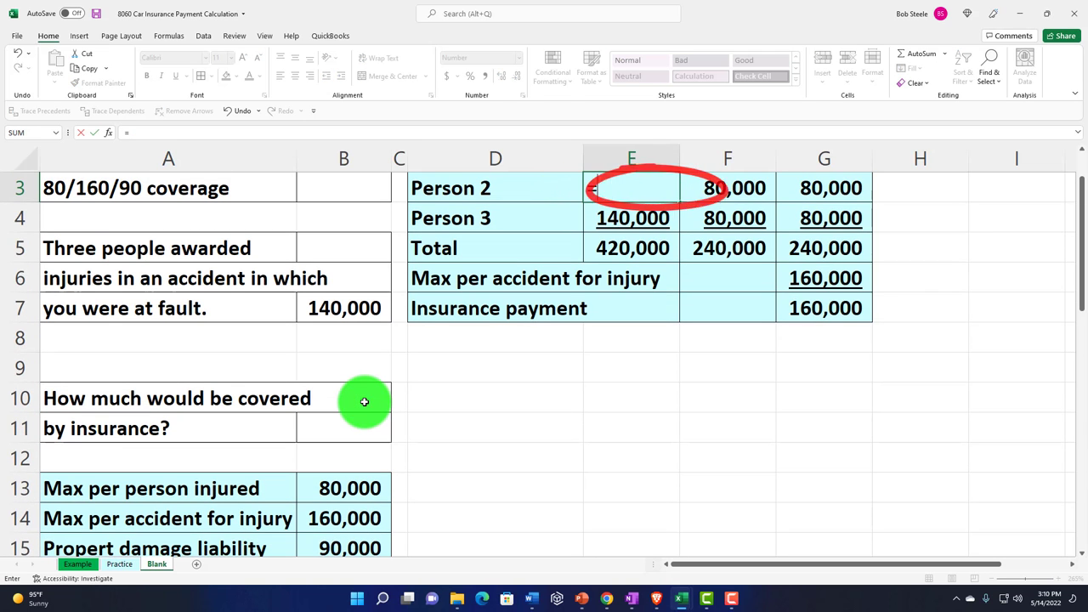
{"action": "scroll", "coordinate": [364, 401], "scroll_direction": "down", "scroll_amount": 2}
{"action": "key", "text": "Return"}
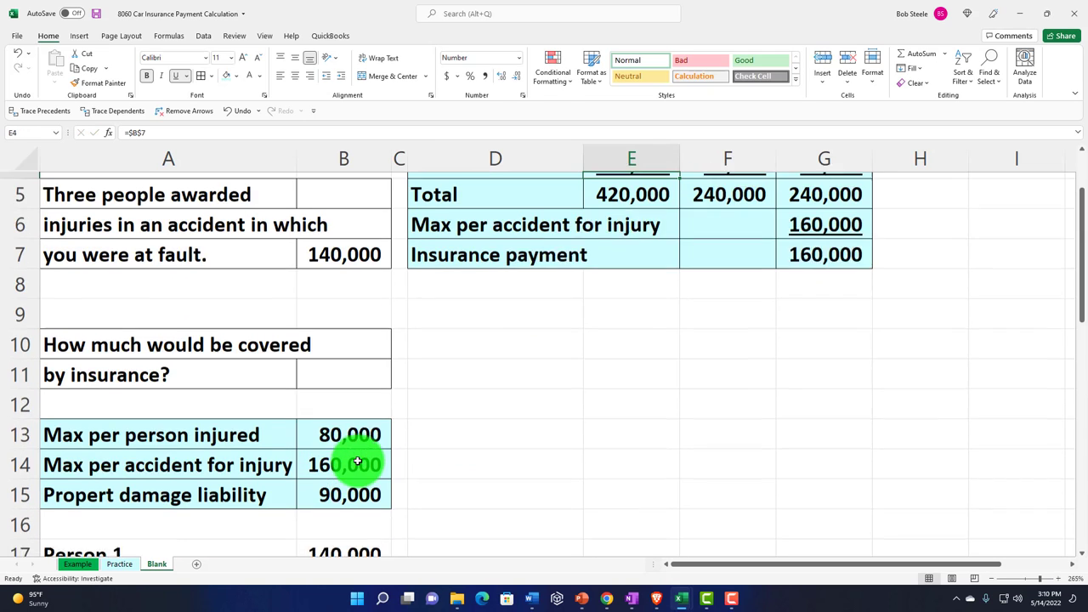
{"action": "type", "text": "="}
{"action": "scroll", "coordinate": [357, 459], "scroll_direction": "down", "scroll_amount": 2}
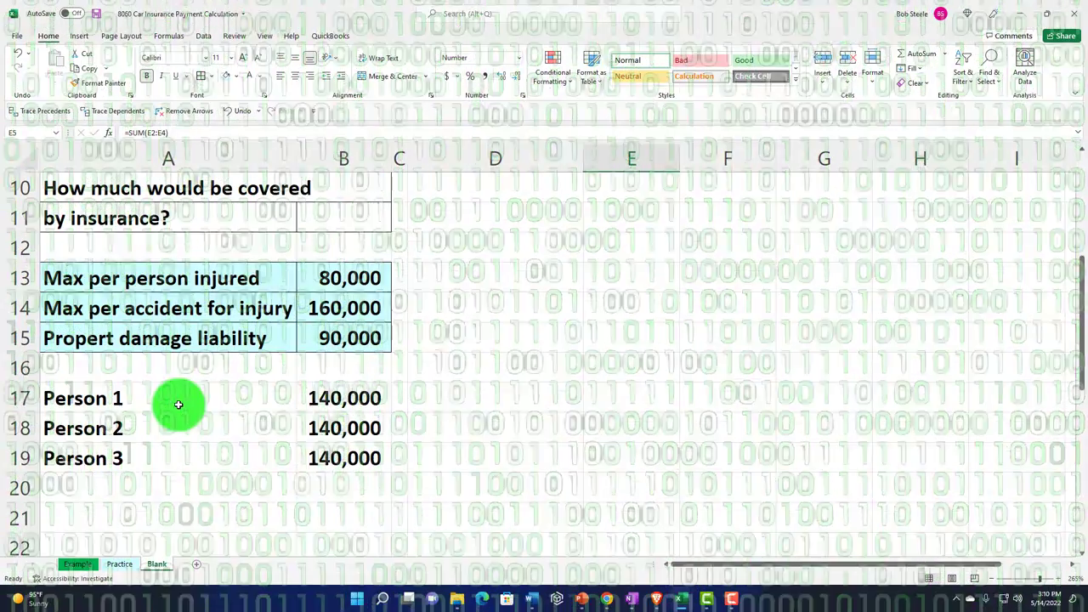
Change Person 2's amount to 60,000 and Person 3's to 30,000.
{"action": "left_click_drag", "start_coordinate": [175, 406], "coordinate": [319, 455]}
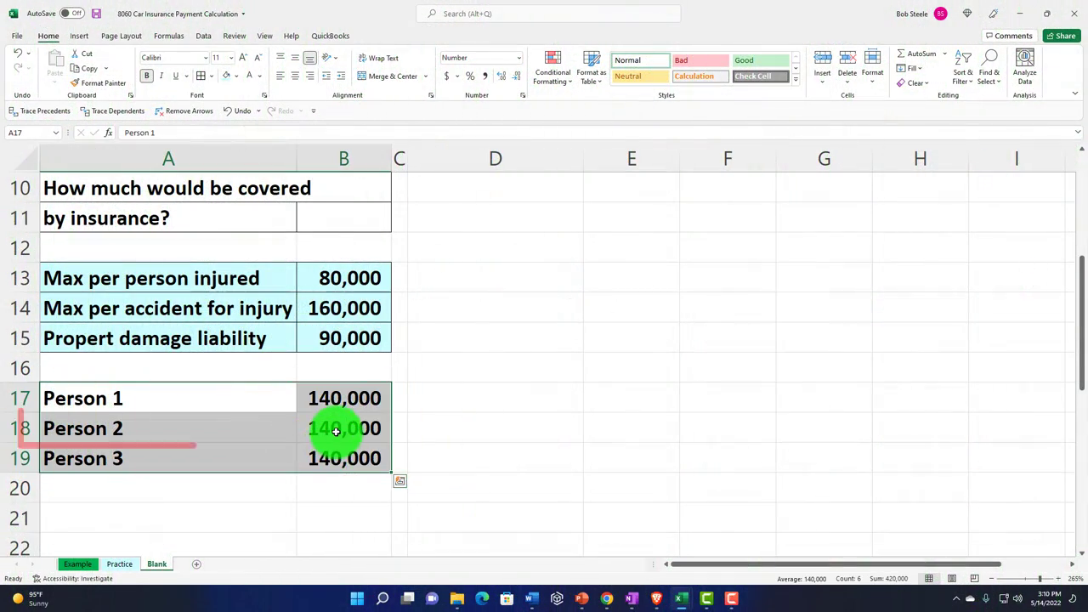
{"action": "left_click", "coordinate": [331, 429]}
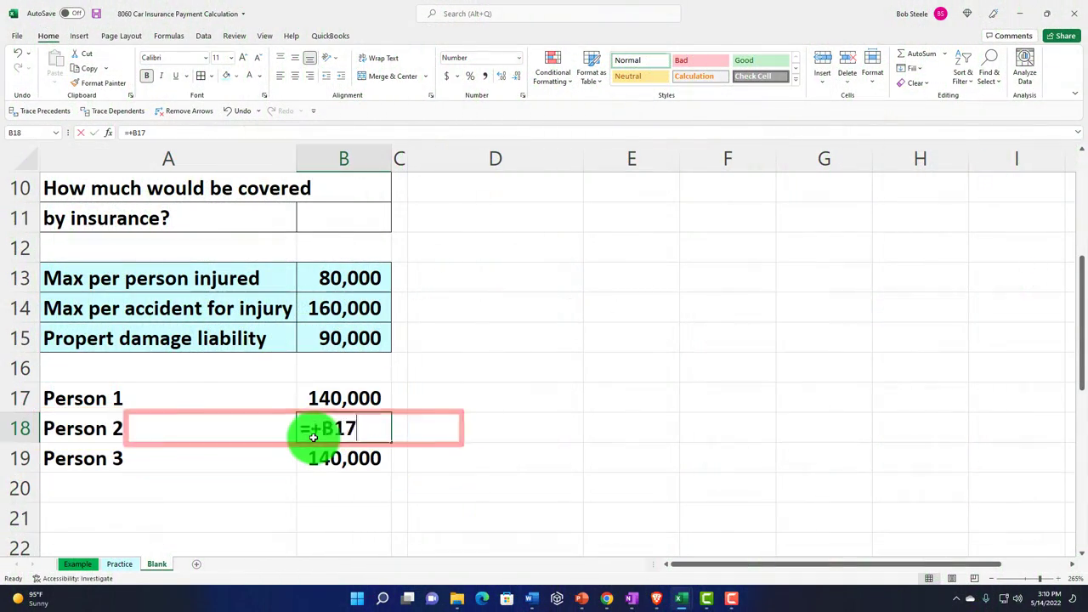
{"action": "type", "text": "6,000"}
{"action": "key", "text": "Return"}
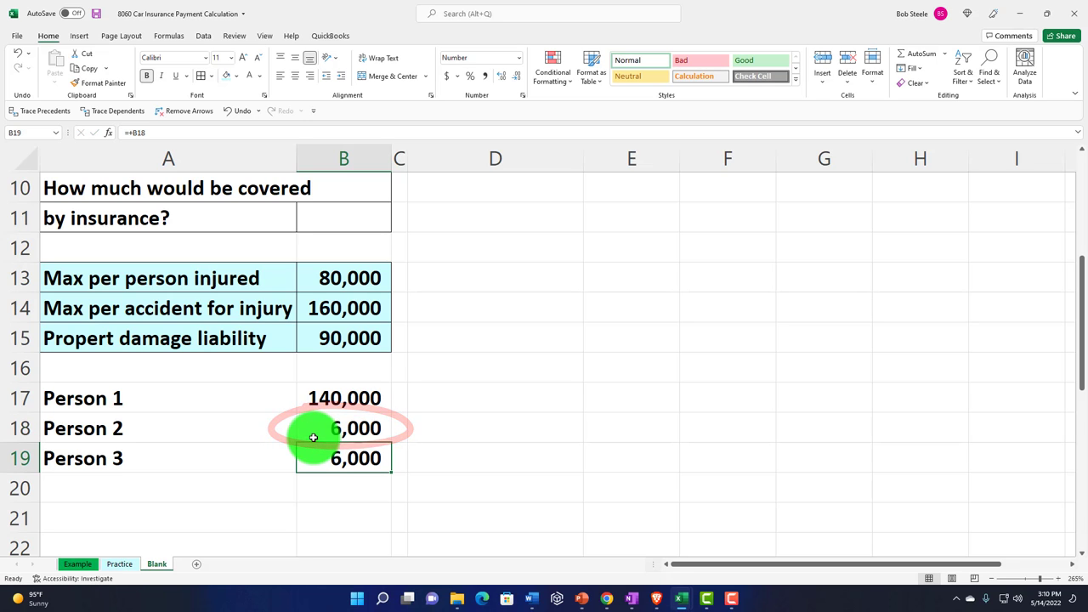
{"action": "left_click", "coordinate": [340, 428]}
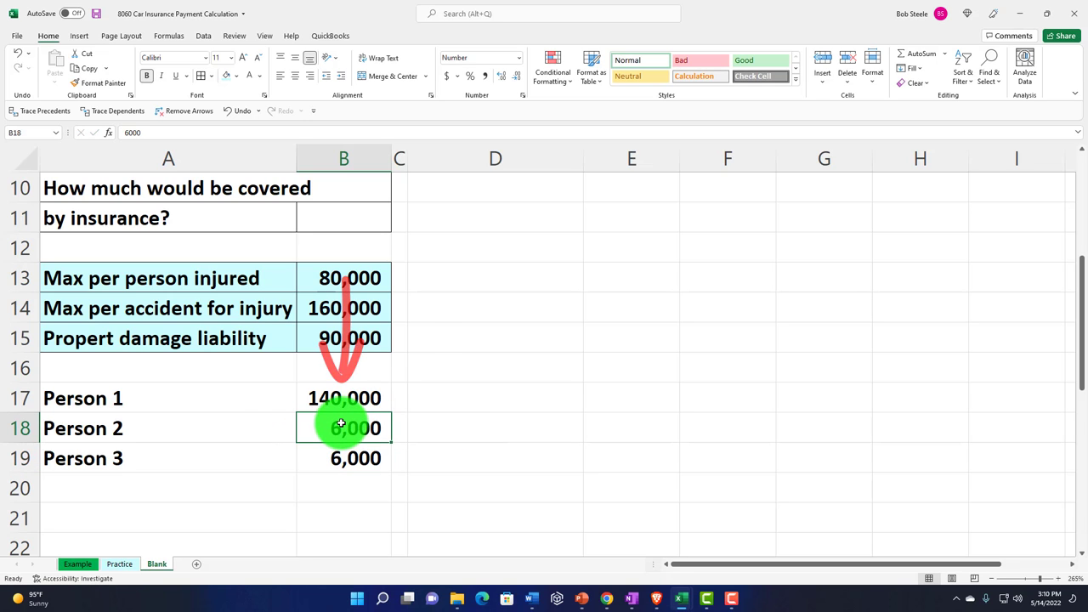
{"action": "type", "text": "60,000"}
{"action": "key", "text": "Return"}
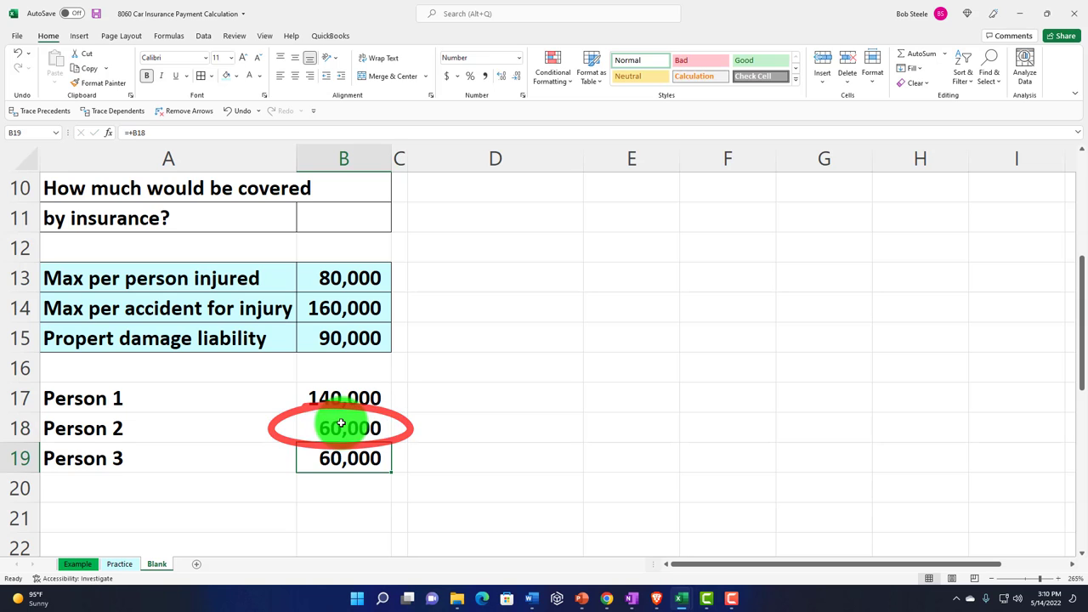
{"action": "type", "text": "3"}
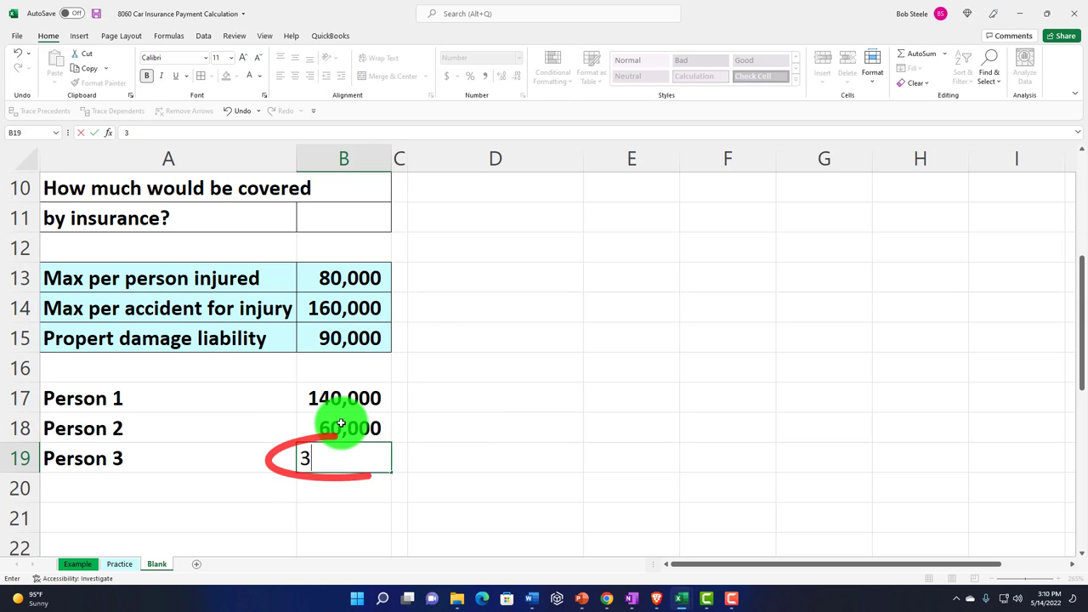
{"action": "type", "text": "0,000"}
{"action": "key", "text": "Return"}
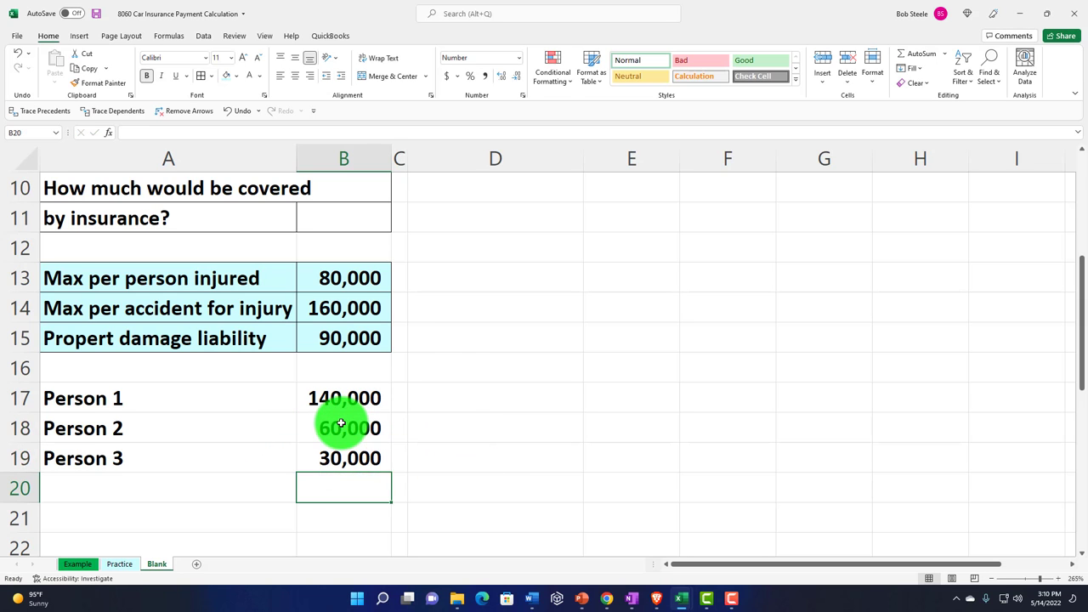
Step through E2:G4 checking each person's Actual link, Max value and lesser-of result.
{"action": "scroll", "coordinate": [340, 422], "scroll_direction": "up", "scroll_amount": 3}
{"action": "mouse_move", "coordinate": [400, 204]}
{"action": "left_mouse_down"}
{"action": "mouse_move", "coordinate": [553, 255]}
{"action": "mouse_move", "coordinate": [564, 213]}
{"action": "left_mouse_up"}
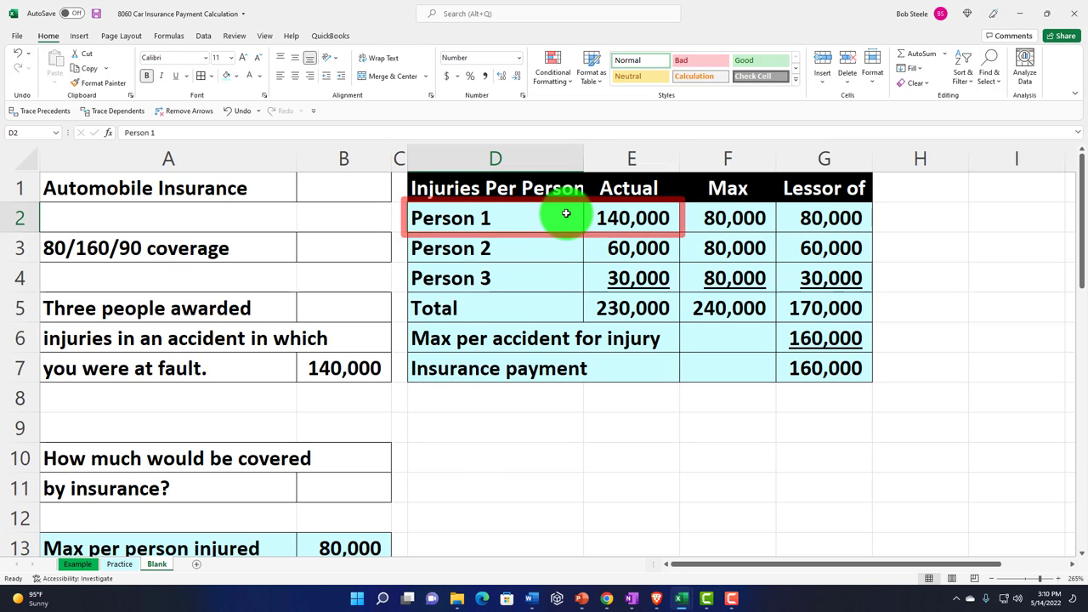
{"action": "key", "text": "Right"}
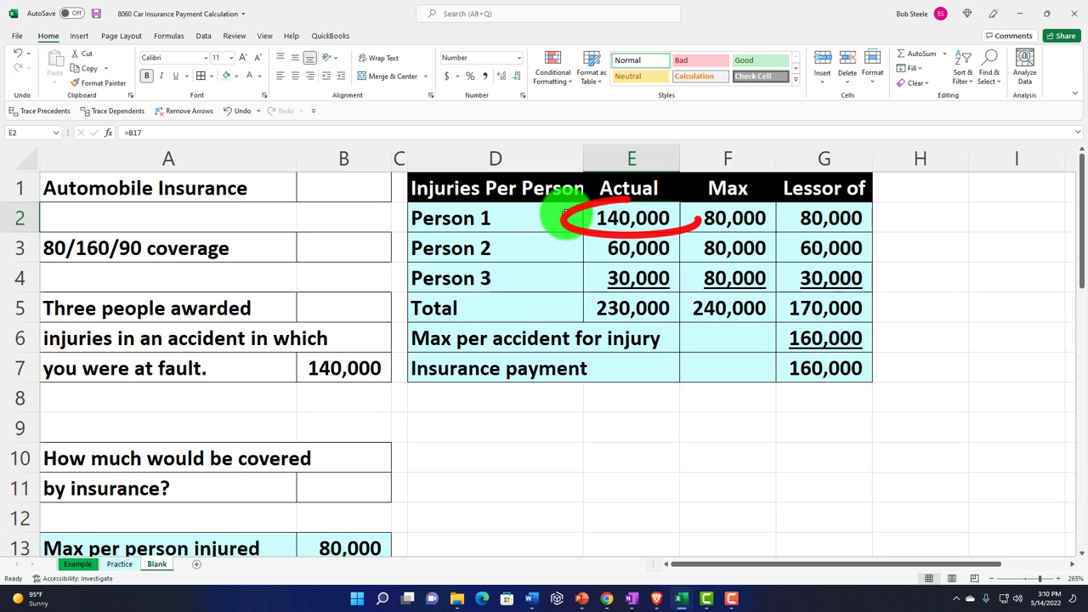
{"action": "key", "text": "Right"}
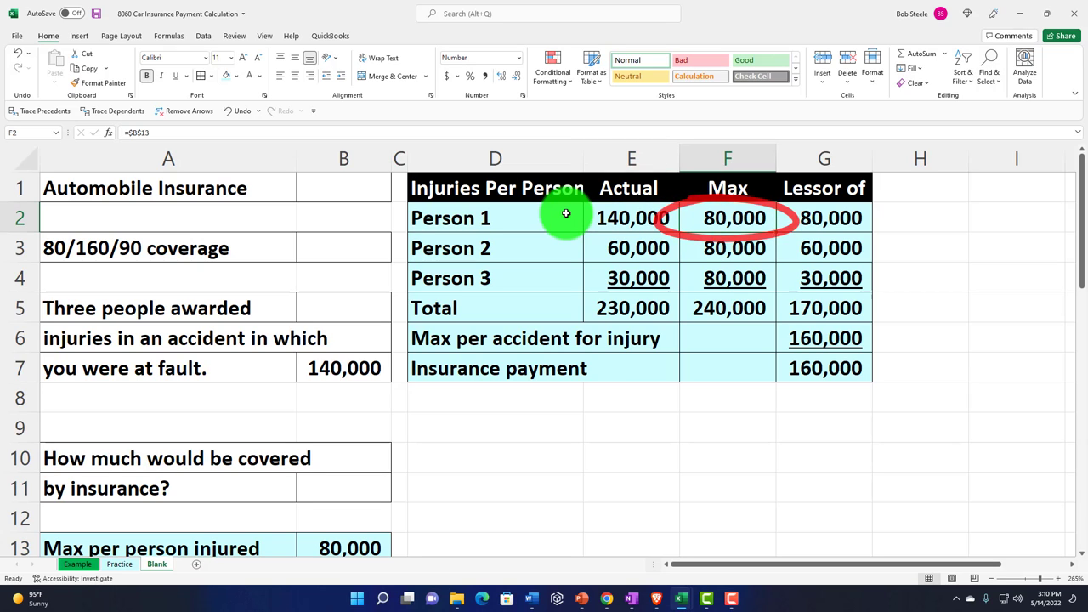
{"action": "key", "text": "Right"}
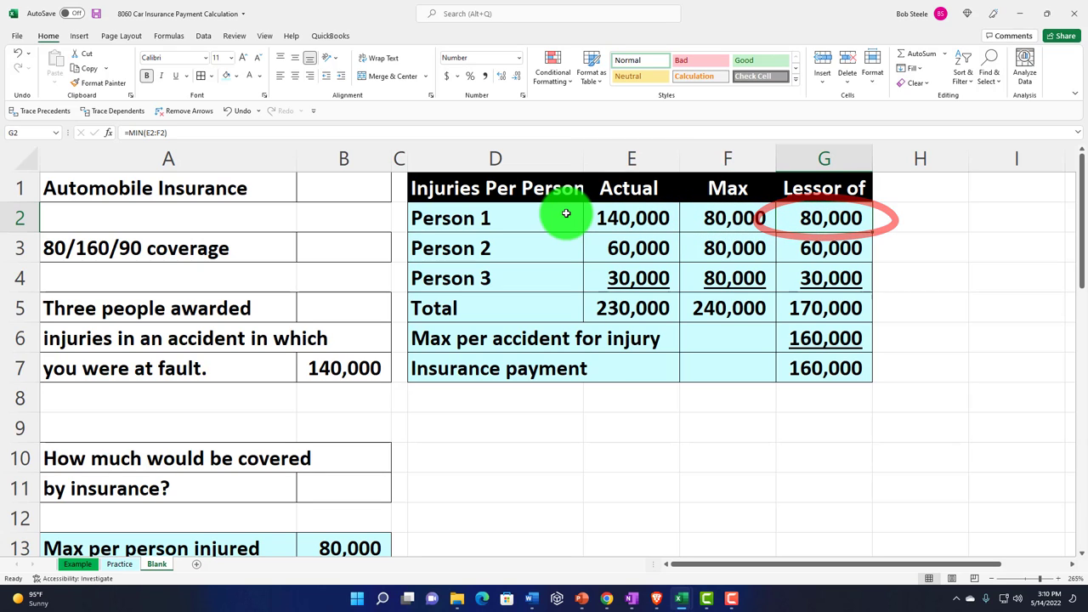
{"action": "key", "text": "Left"}
{"action": "key", "text": "Left"}
{"action": "key", "text": "Down"}
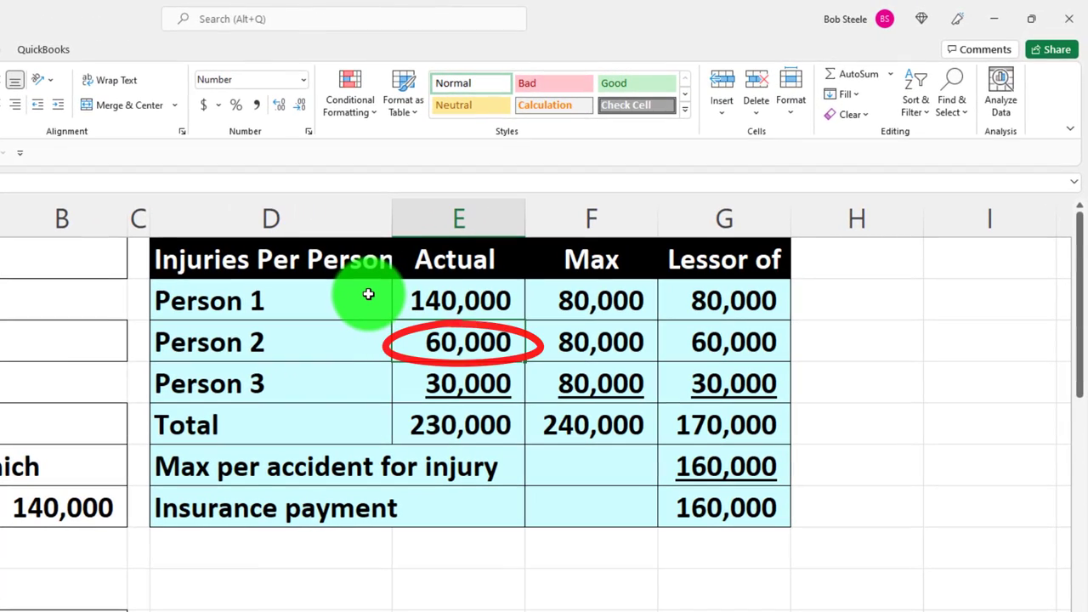
{"action": "key", "text": "Right"}
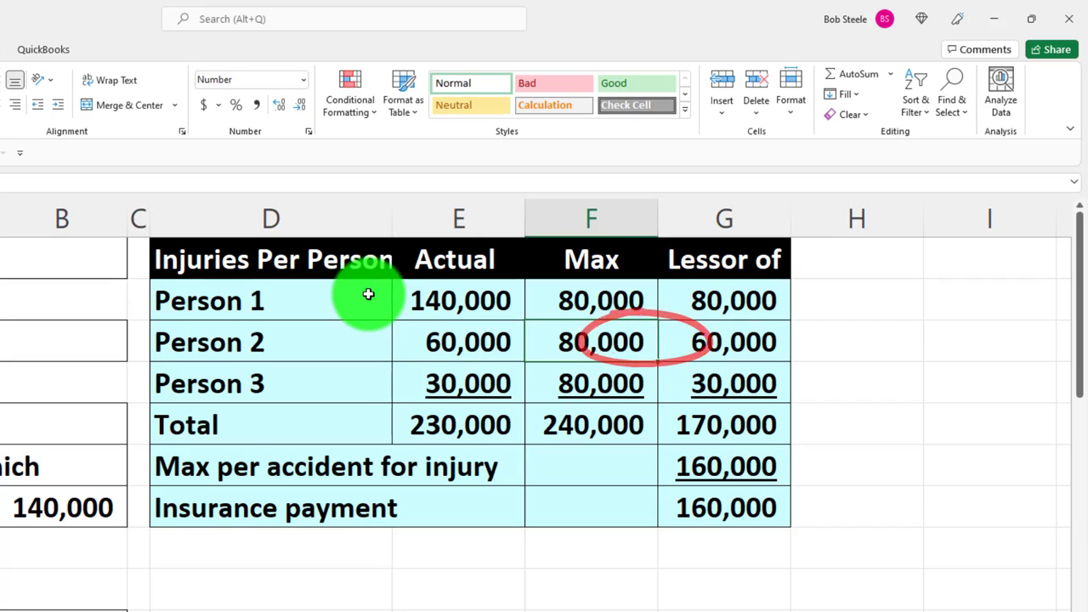
{"action": "key", "text": "Right"}
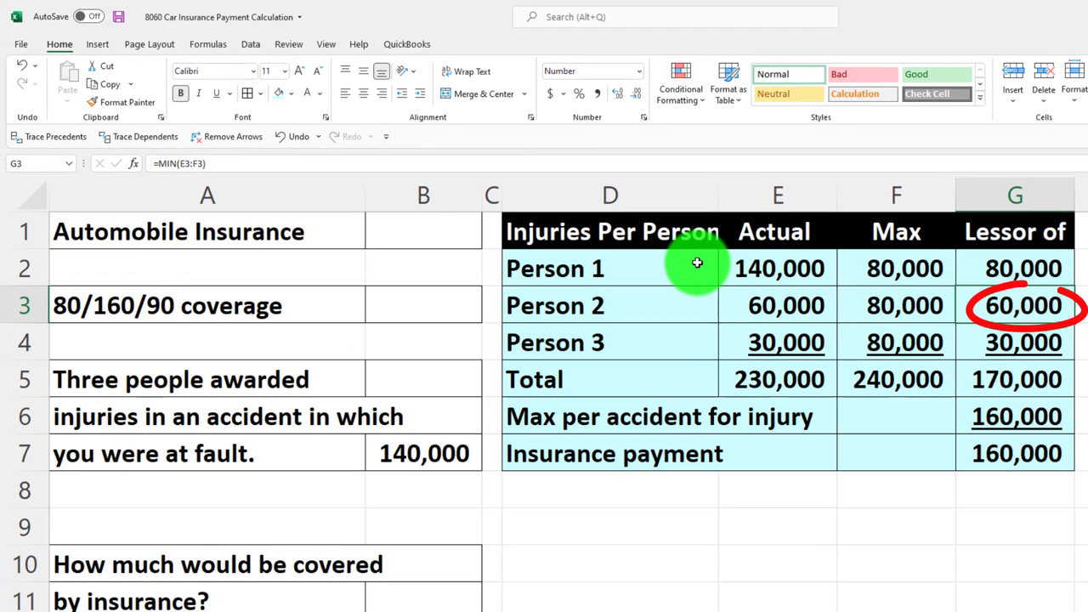
{"action": "key", "text": "Down"}
{"action": "key", "text": "Left"}
{"action": "key", "text": "Left"}
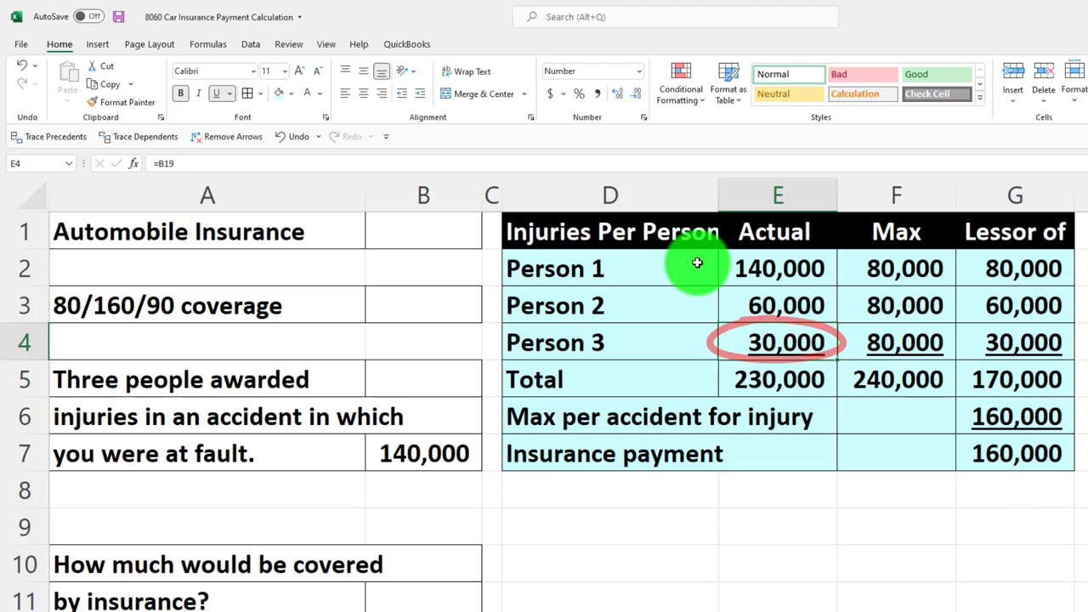
{"action": "key", "text": "Right"}
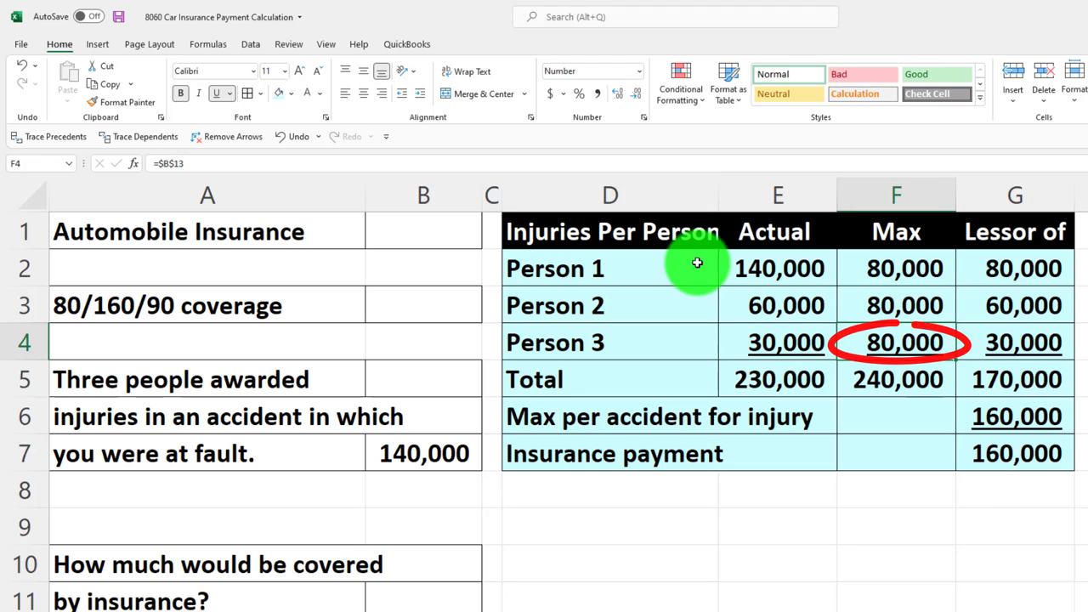
{"action": "key", "text": "Right"}
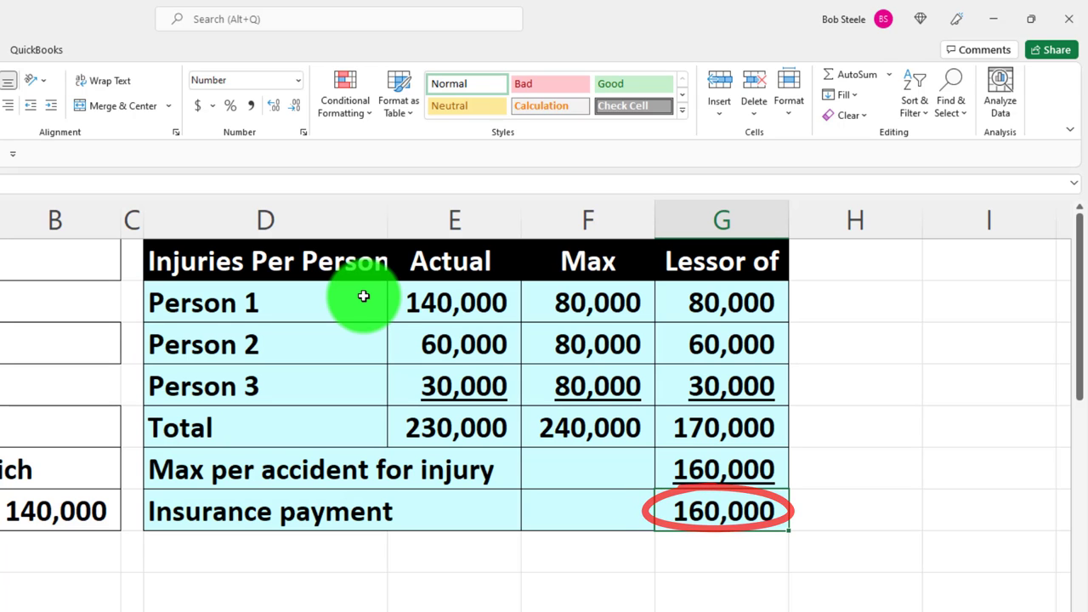
Set Person 3's amount in B19 to 5,000.
{"action": "scroll", "coordinate": [323, 566], "scroll_direction": "down", "scroll_amount": 3}
{"action": "left_click", "coordinate": [249, 527]}
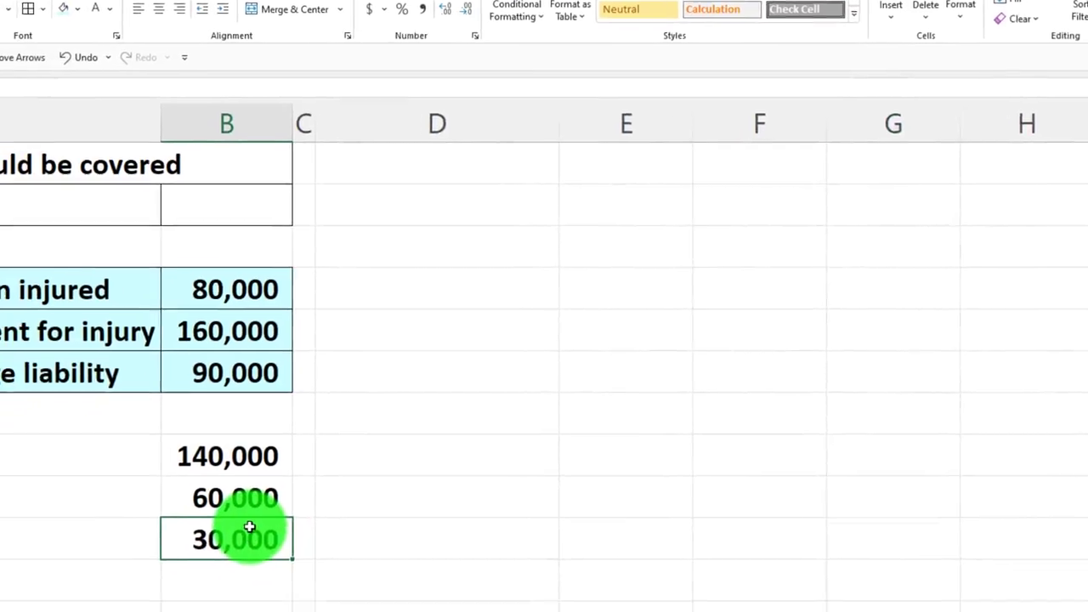
{"action": "type", "text": "5000"}
{"action": "key", "text": "Return"}
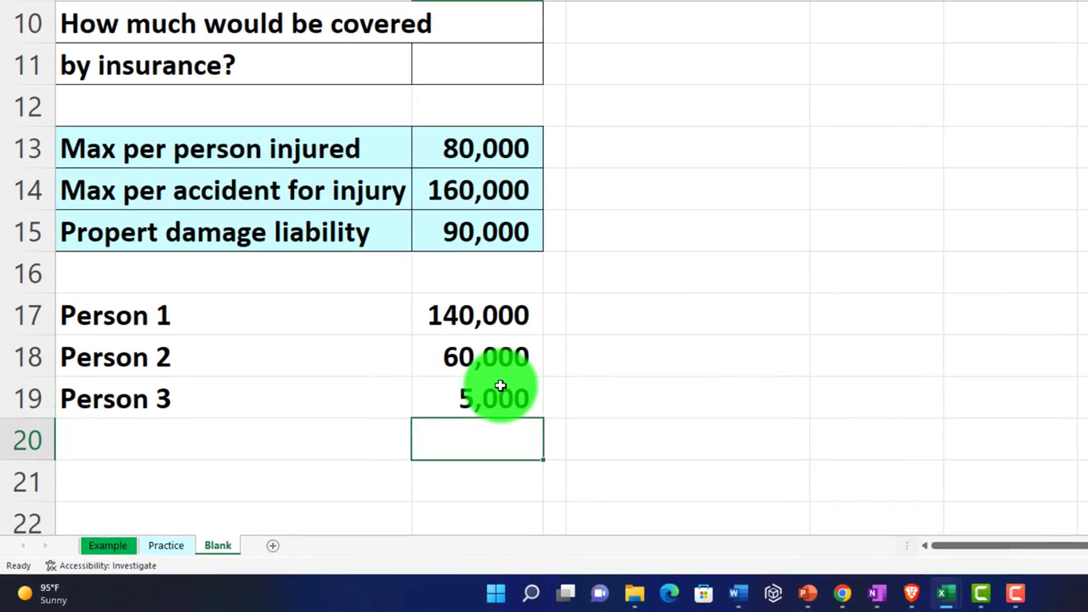
Review the table's Max, Actual and lesser-of totals down to the per-accident limit row.
{"action": "scroll", "coordinate": [500, 384], "scroll_direction": "up", "scroll_amount": 3}
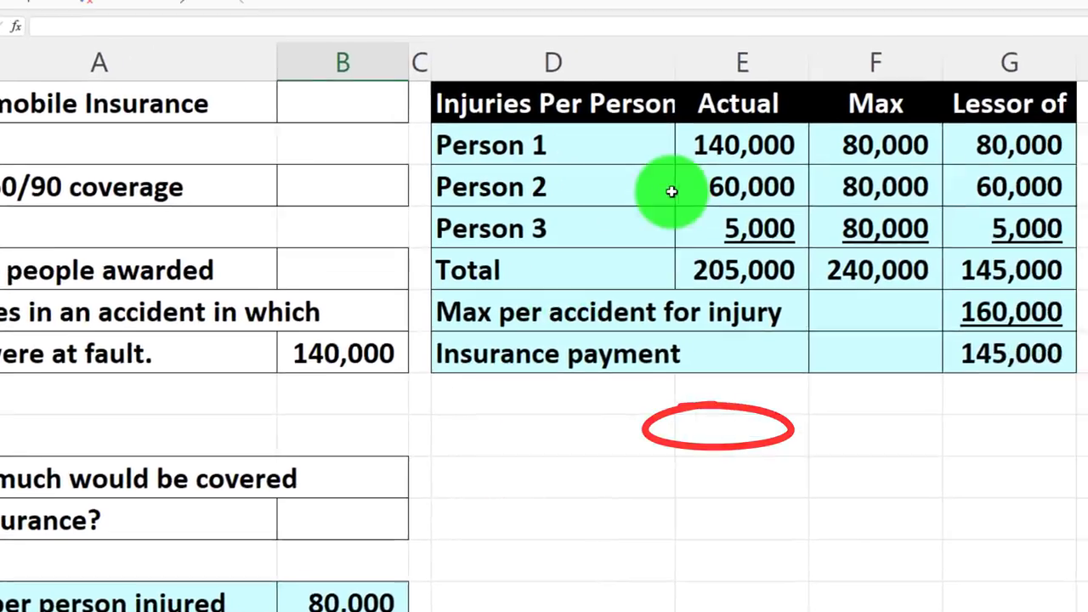
{"action": "left_click", "coordinate": [786, 63]}
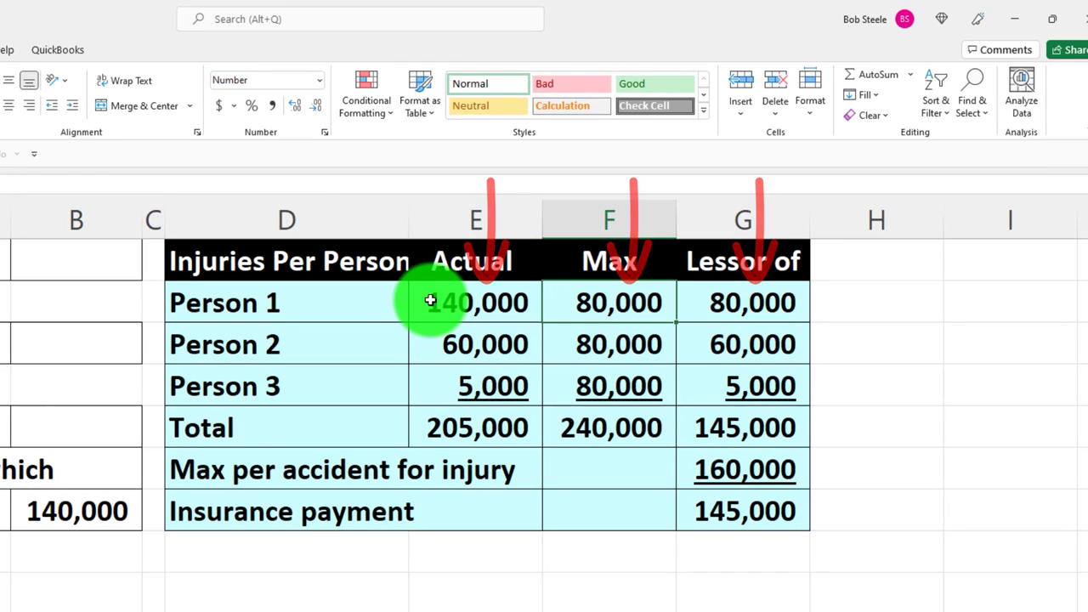
{"action": "key", "text": "Right"}
{"action": "key", "text": "Left"}
{"action": "key", "text": "Left"}
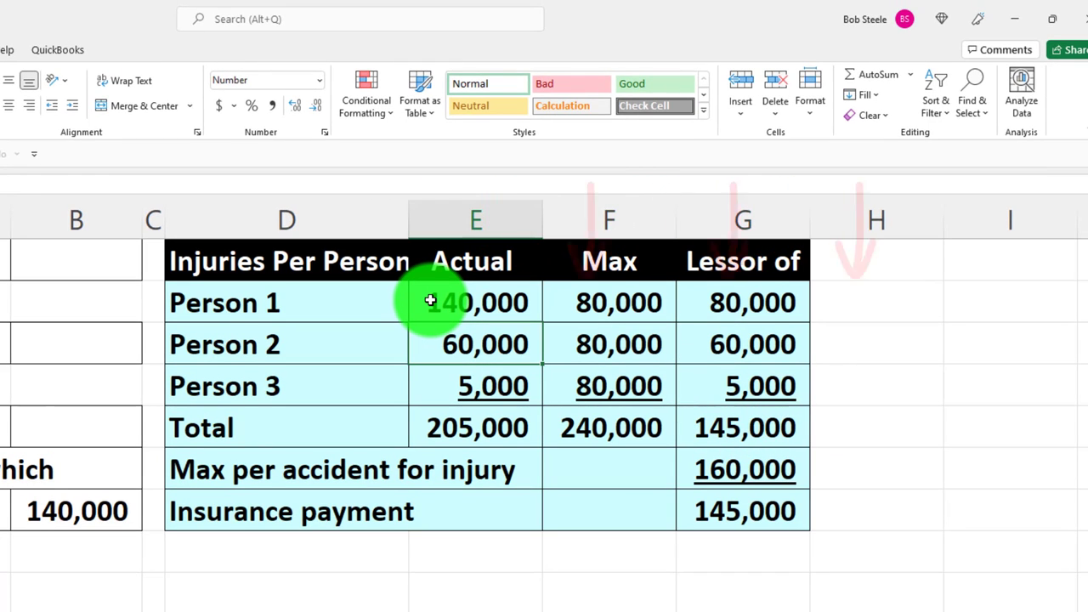
{"action": "key", "text": "Right"}
{"action": "key", "text": "Right"}
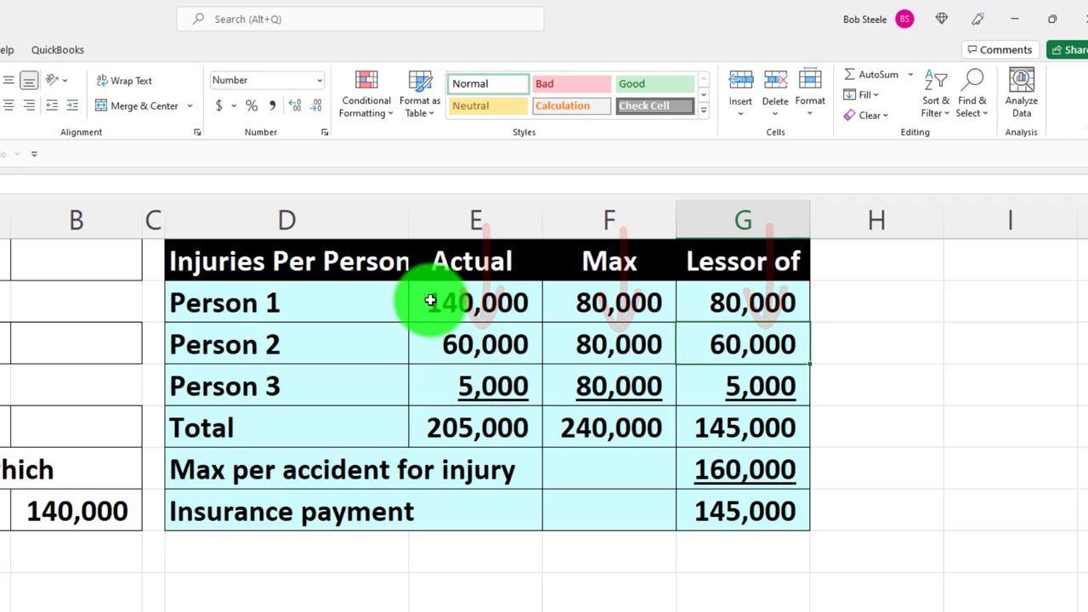
{"action": "key", "text": "Down"}
{"action": "key", "text": "Left"}
{"action": "key", "text": "Left"}
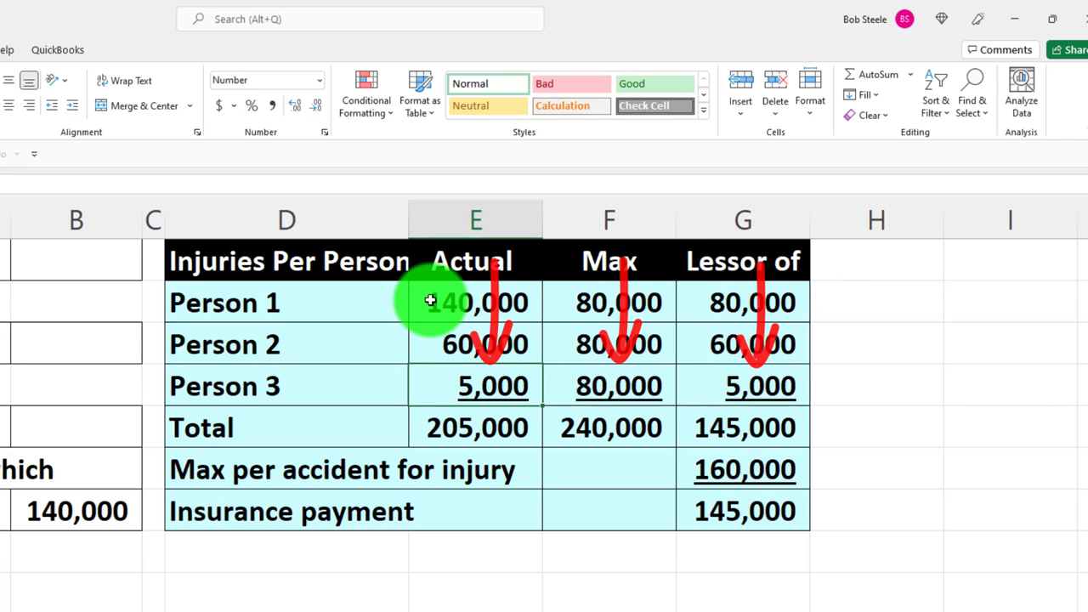
{"action": "key", "text": "Right"}
{"action": "key", "text": "Right"}
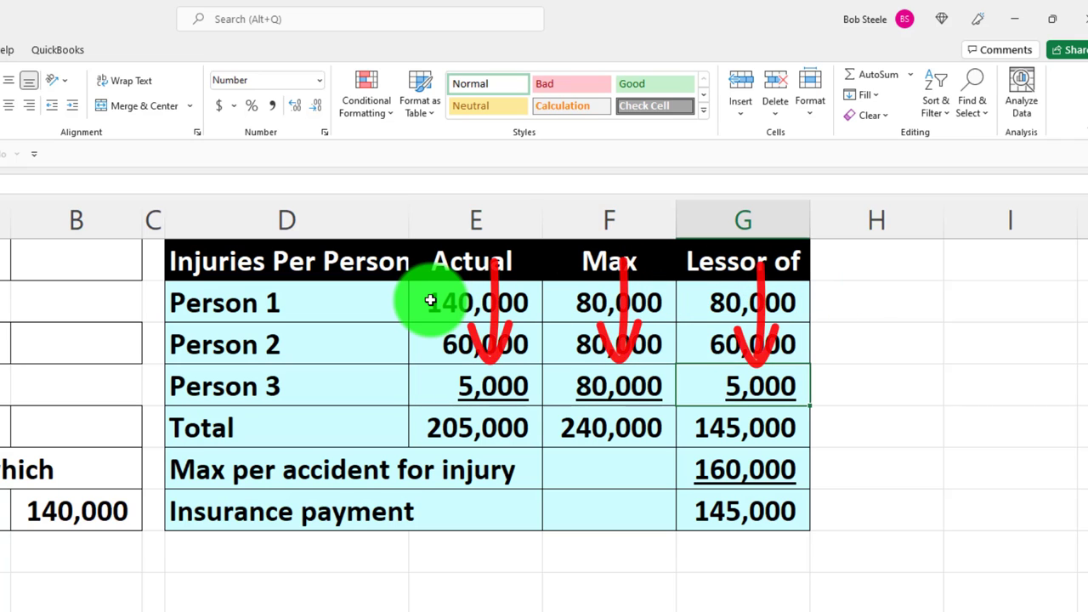
{"action": "key", "text": "Down"}
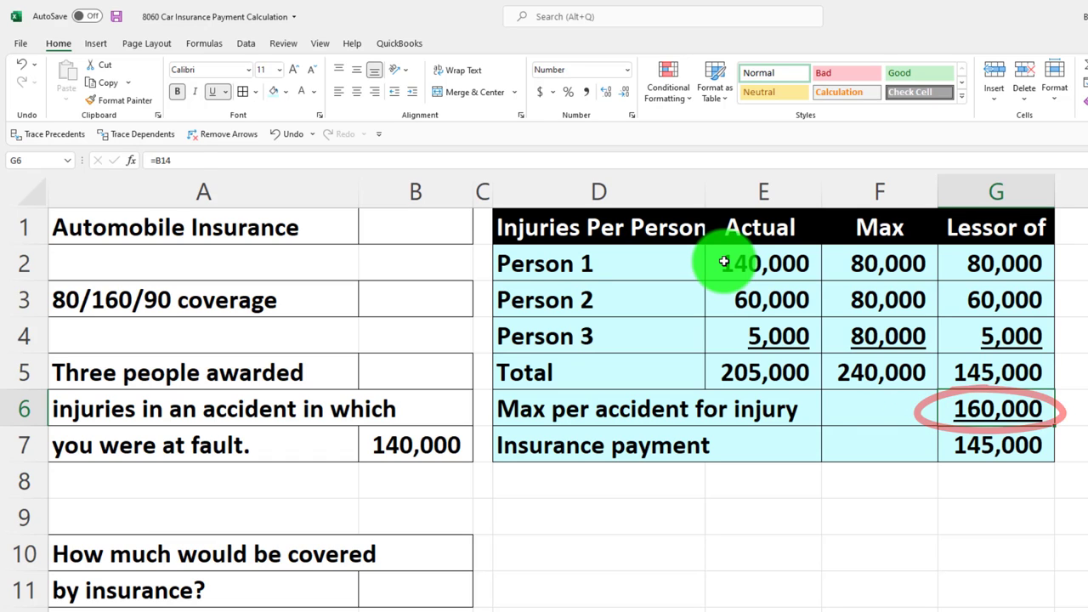
Check the 145,000 insurance payment, then begin re-entering Person 2's amount as +B17.
{"action": "key", "text": "Down"}
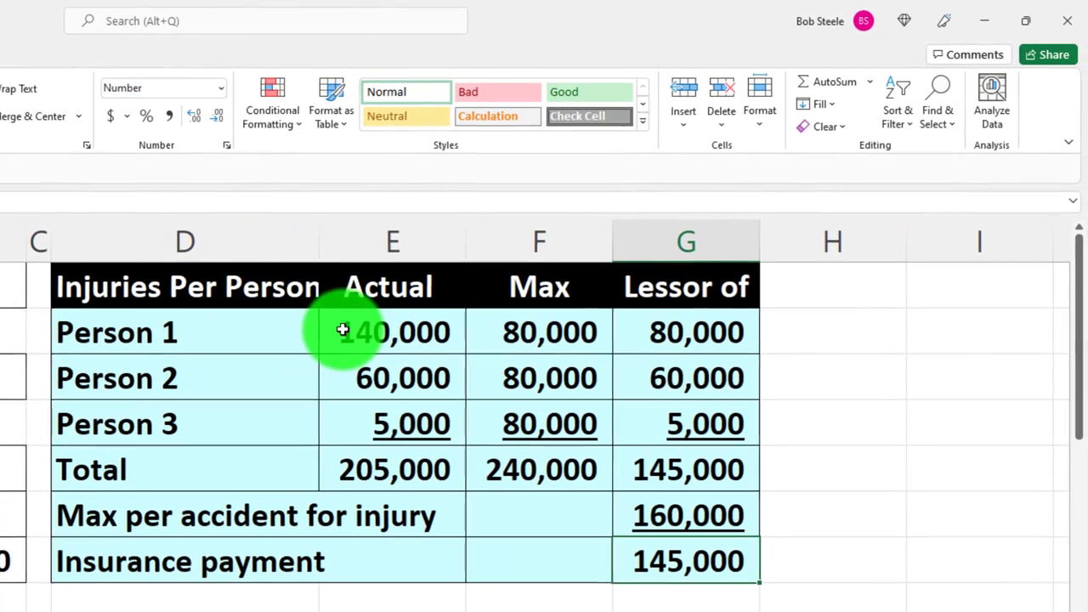
{"action": "scroll", "coordinate": [258, 516], "scroll_direction": "up", "scroll_amount": 4}
{"action": "scroll", "coordinate": [259, 516], "scroll_direction": "down", "scroll_amount": 1}
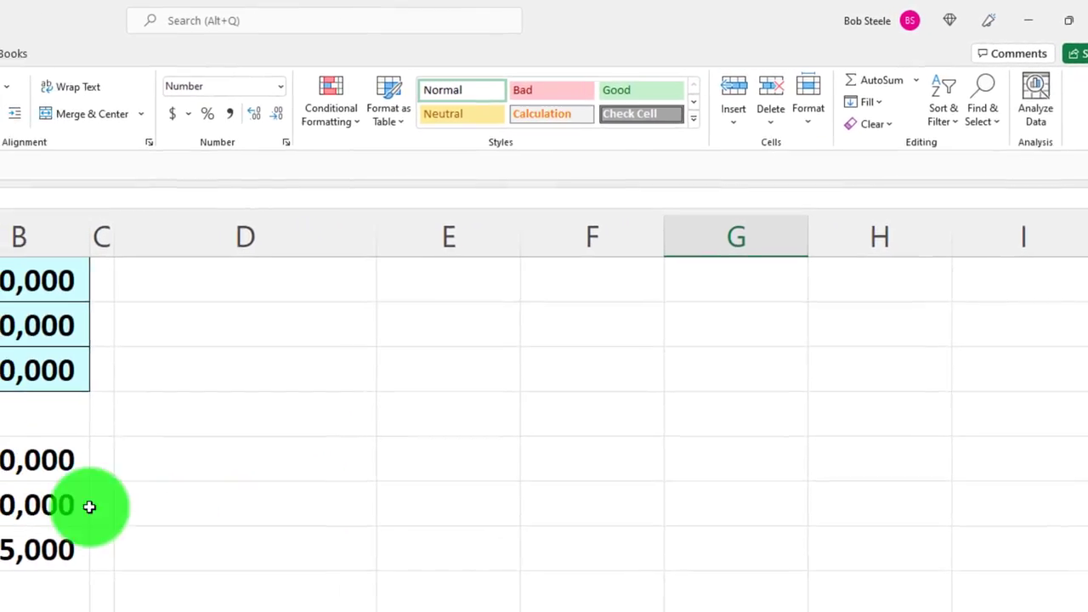
{"action": "left_click", "coordinate": [292, 459]}
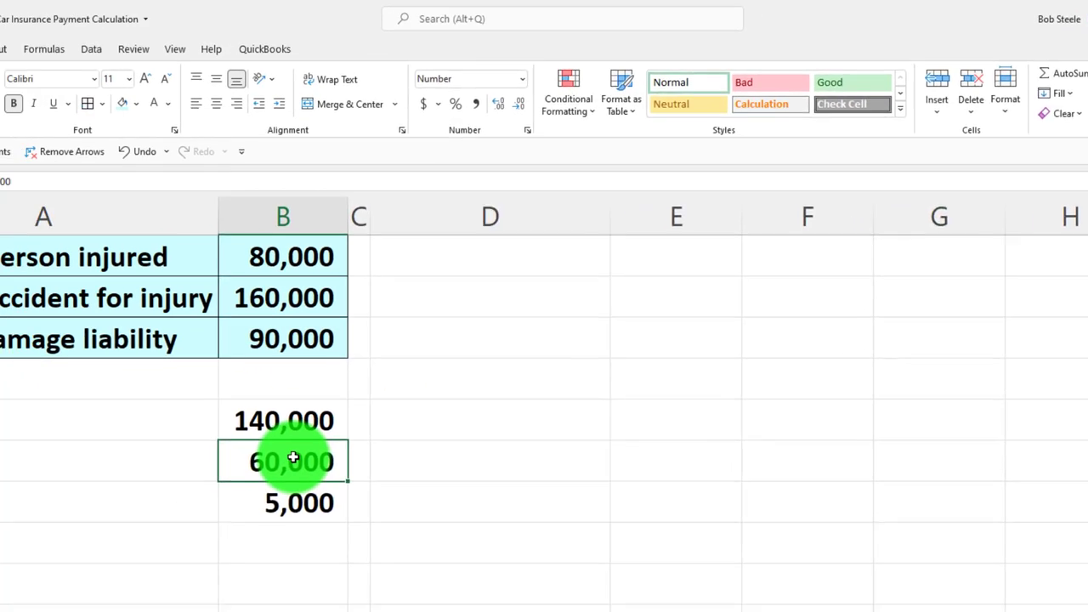
{"action": "type", "text": "+"}
{"action": "key", "text": "Up"}
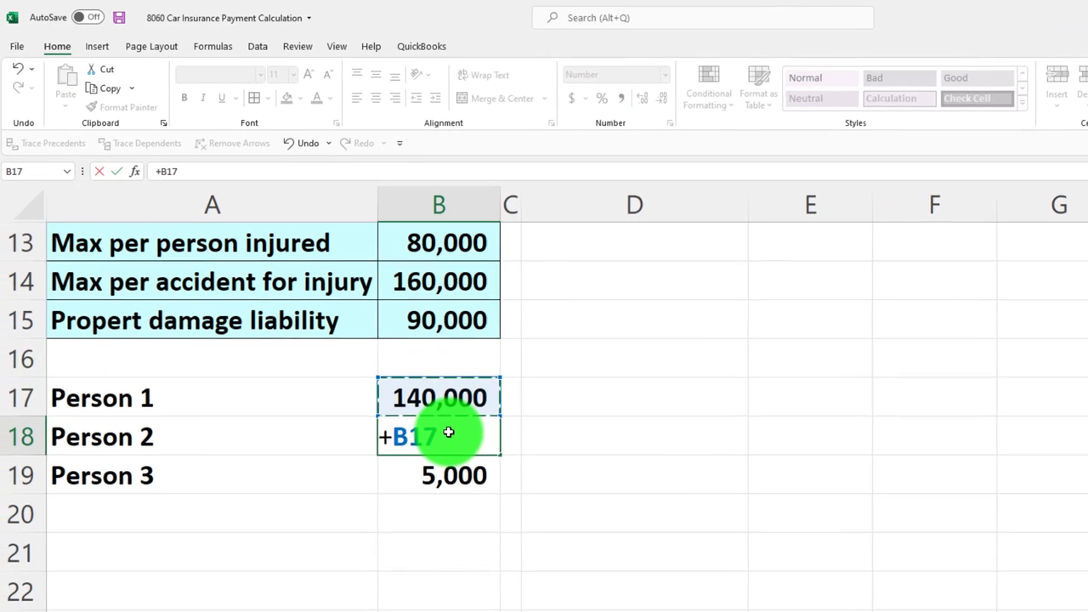